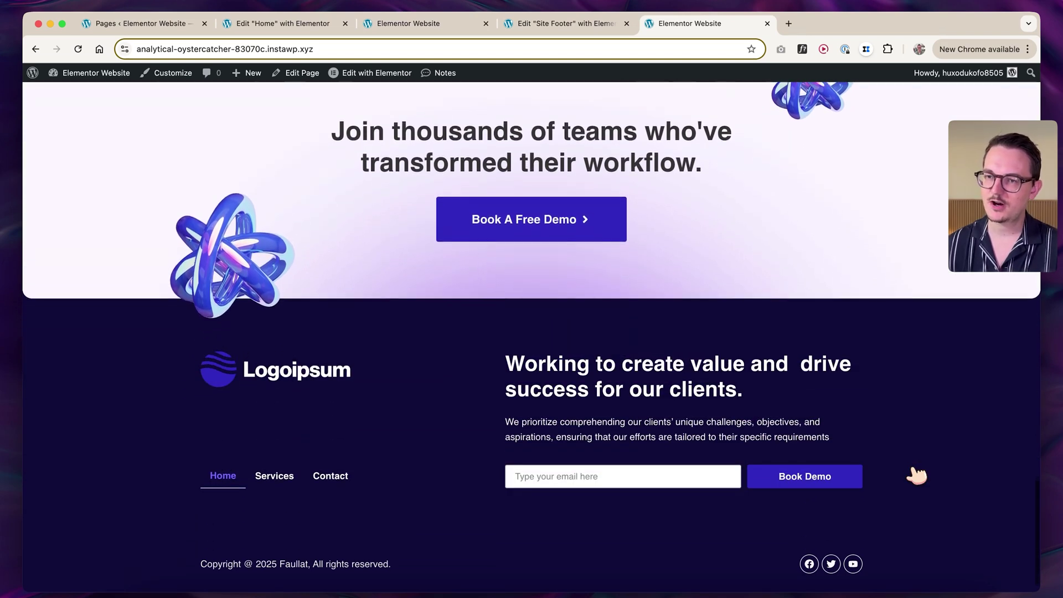
# Scroll up and down through the Home page in the Elementor editor to review its sections
pyautogui.scroll(5, 916, 475)
pyautogui.scroll(-3, 916, 475)
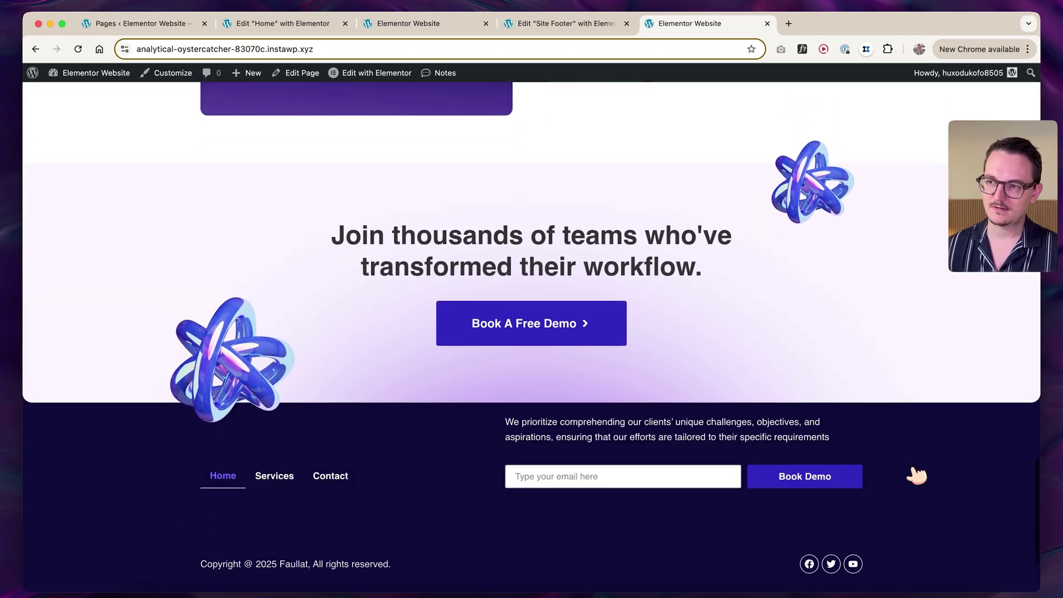
pyautogui.scroll(-2, 916, 474)
pyautogui.scroll(5, 916, 475)
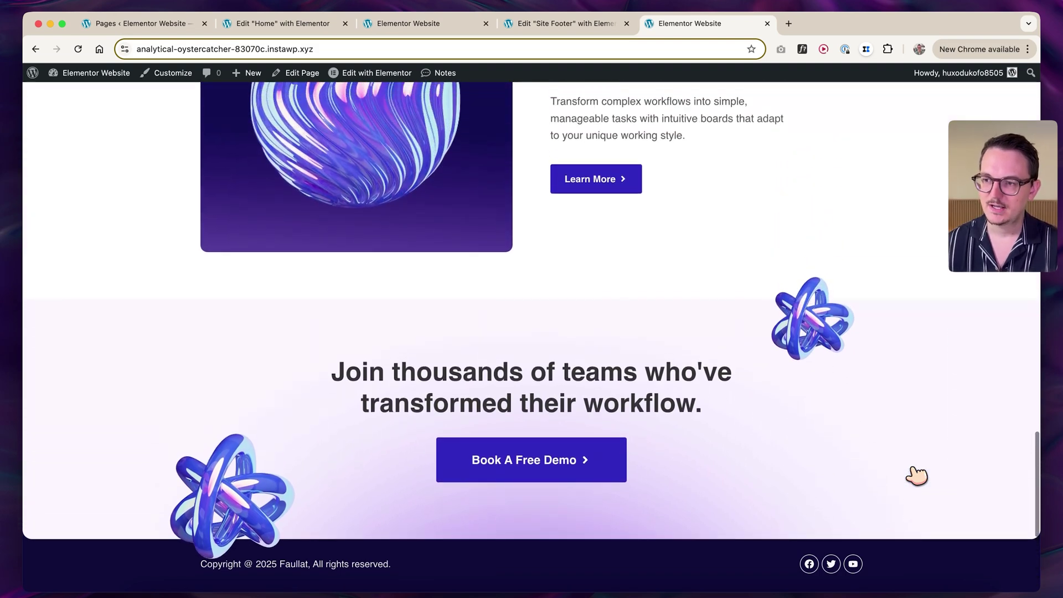
pyautogui.scroll(4, 915, 475)
pyautogui.scroll(5, 915, 475)
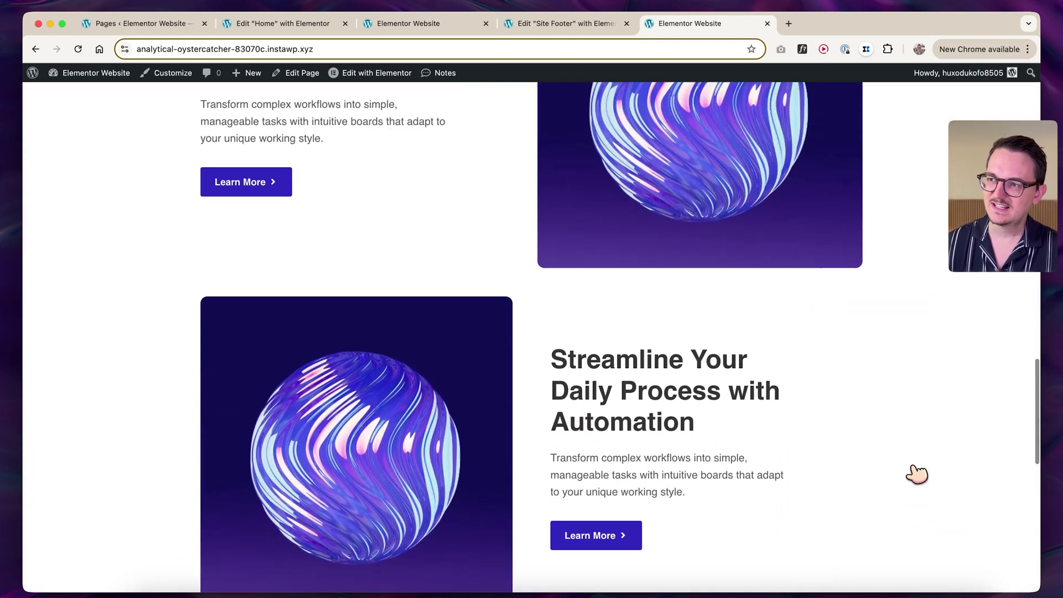
pyautogui.scroll(-6, 916, 475)
pyautogui.scroll(-6, 916, 473)
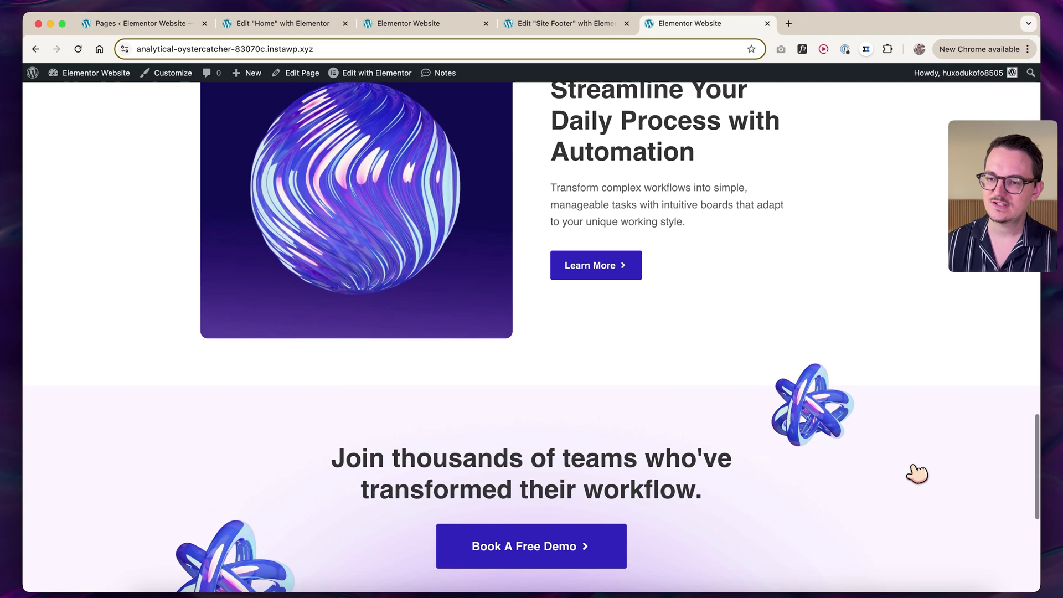
pyautogui.scroll(-2, 916, 475)
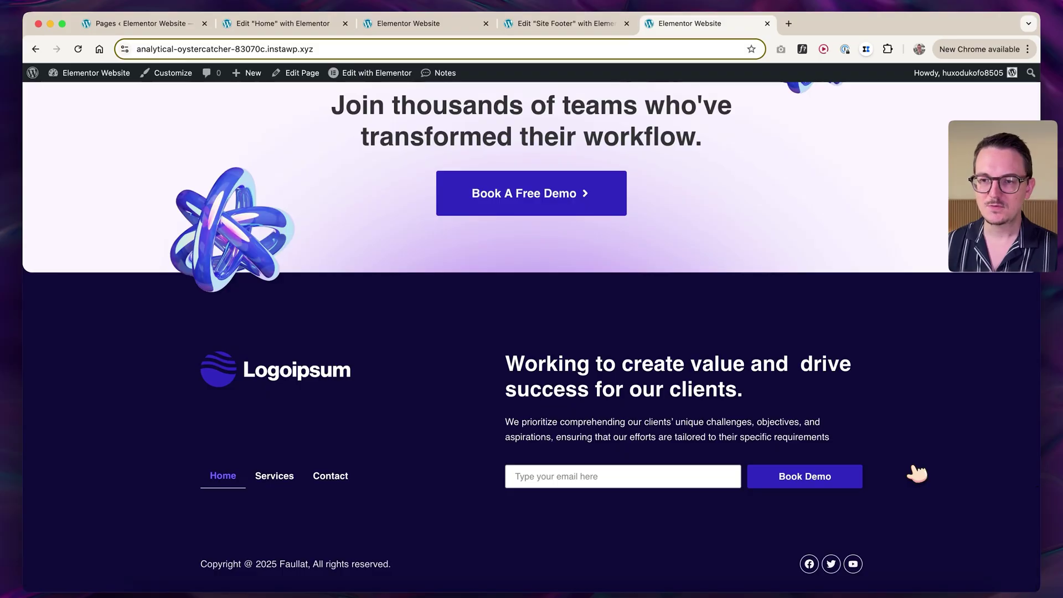
pyautogui.scroll(1, 917, 474)
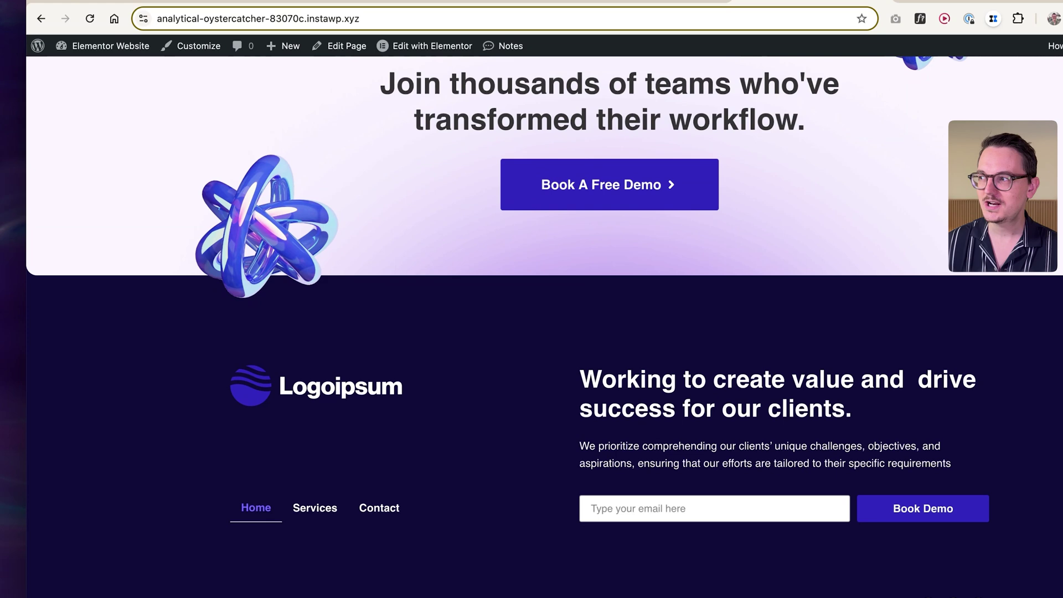
pyautogui.scroll(1, 985, 346)
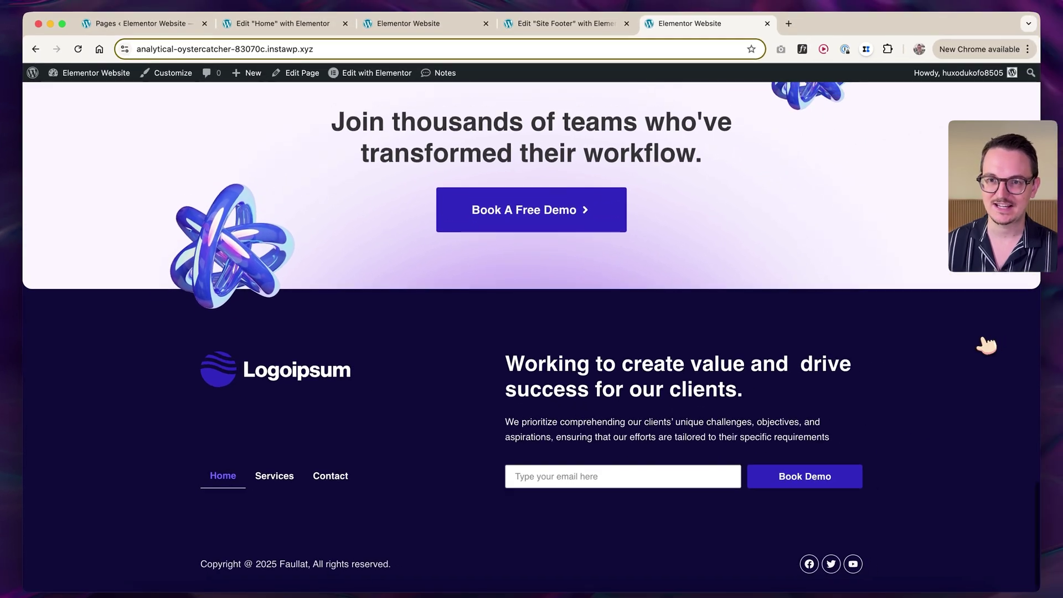
pyautogui.scroll(-1, 986, 346)
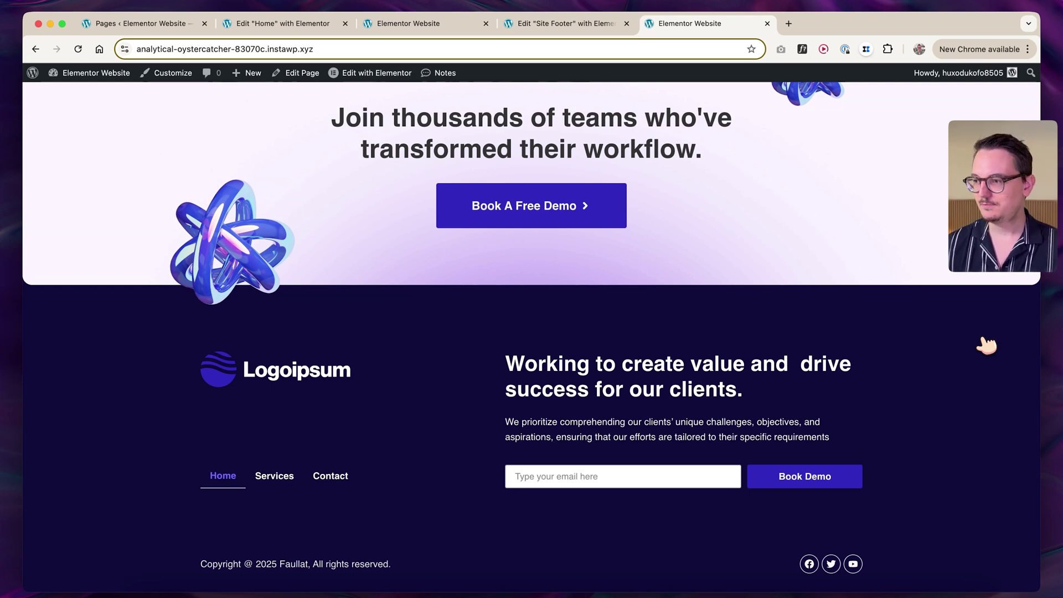
pyautogui.scroll(2, 985, 346)
pyautogui.scroll(-3, 892, 420)
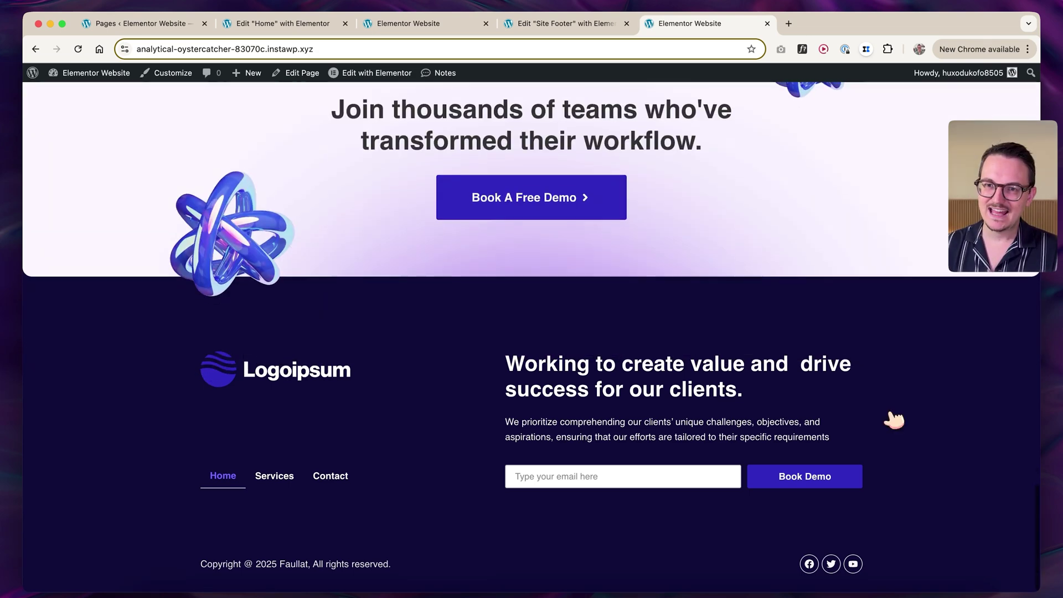
pyautogui.scroll(4, 893, 420)
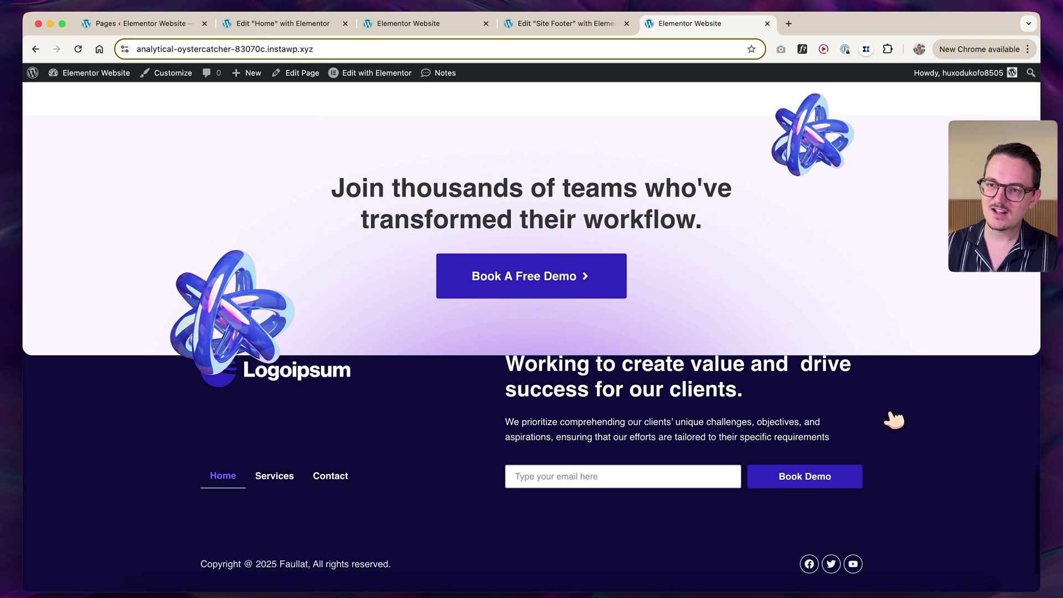
pyautogui.scroll(-2, 893, 420)
pyautogui.scroll(-3, 893, 420)
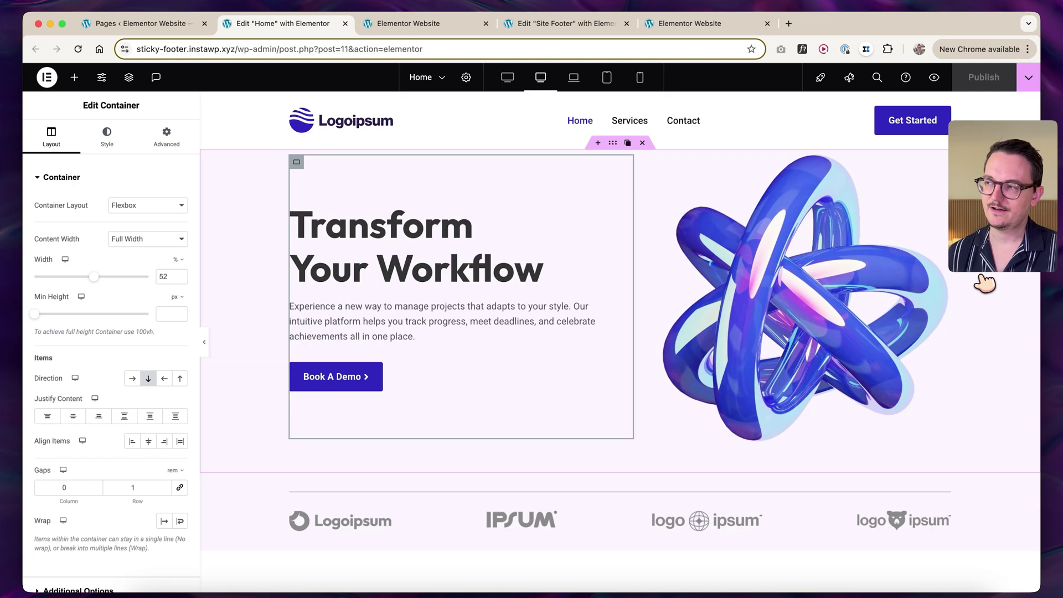
# Scroll the Home page canvas down to the footer with its logo, menu, email signup and copyright
pyautogui.scroll(-10, 620, 337)
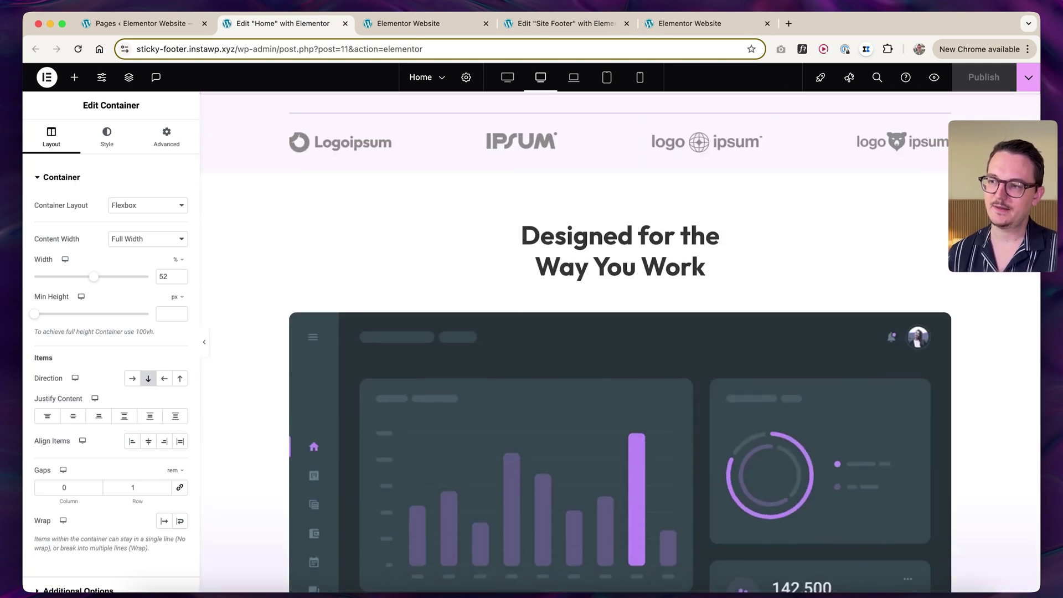
pyautogui.scroll(-10, 620, 338)
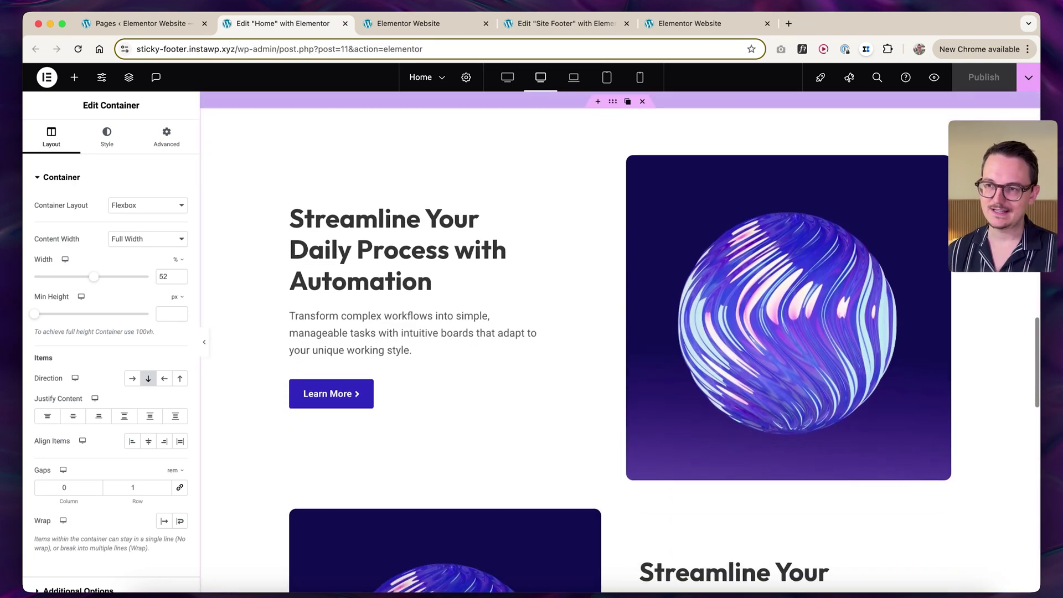
pyautogui.scroll(-10, 620, 338)
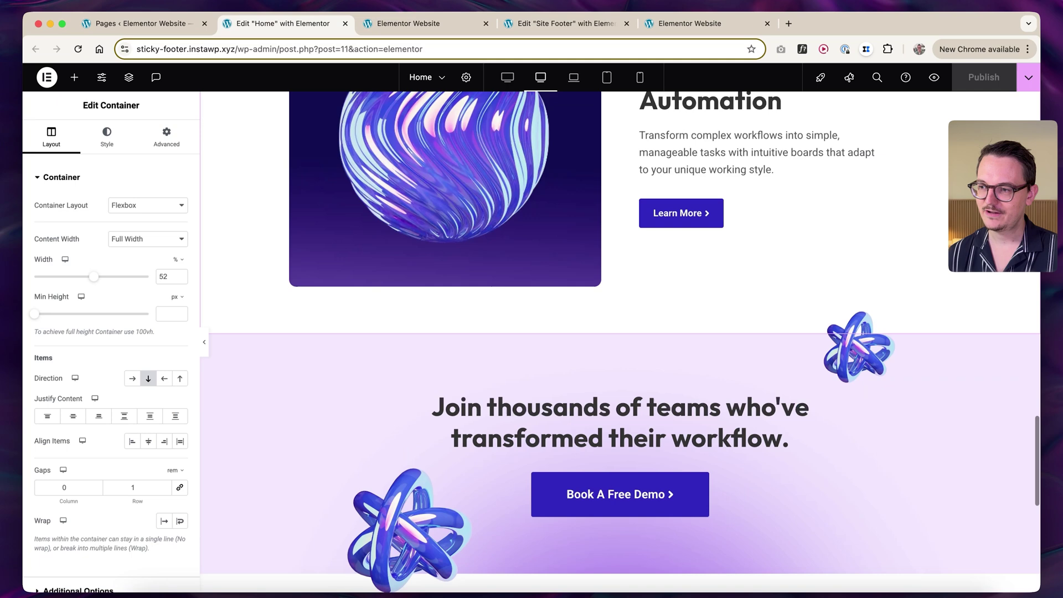
pyautogui.scroll(-10, 619, 337)
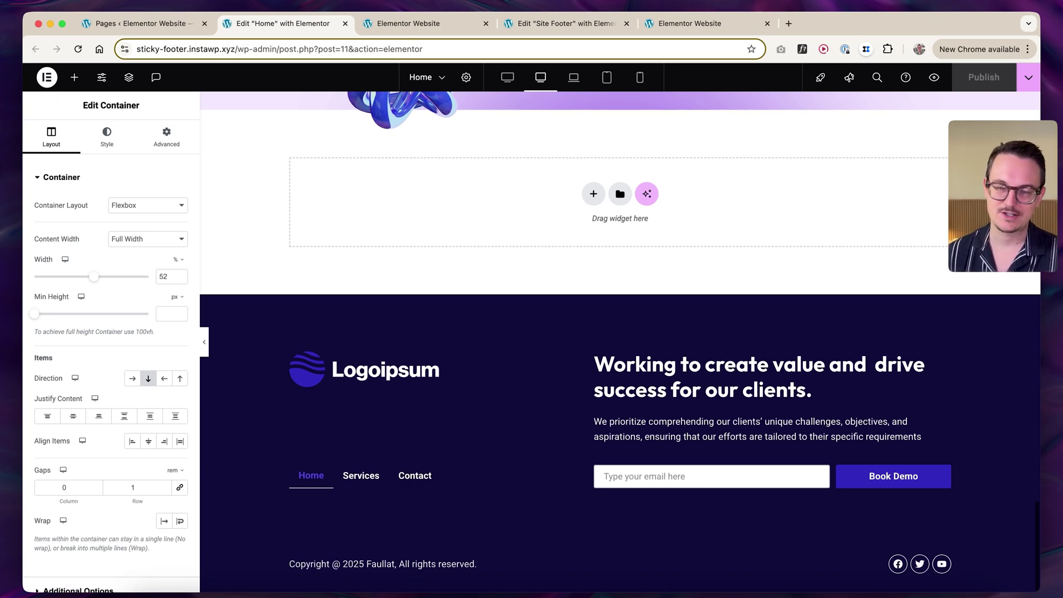
# Open the Site Footer template for editing from the canvas
pyautogui.click(636, 350)
pyautogui.scroll(3, 628, 387)
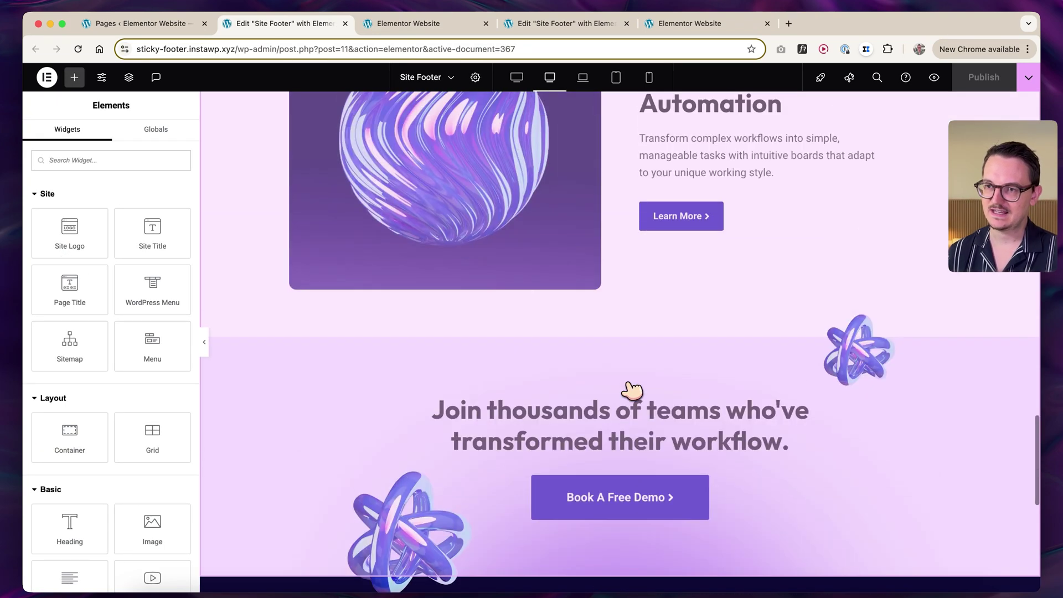
pyautogui.scroll(-5, 631, 387)
pyautogui.scroll(2, 631, 387)
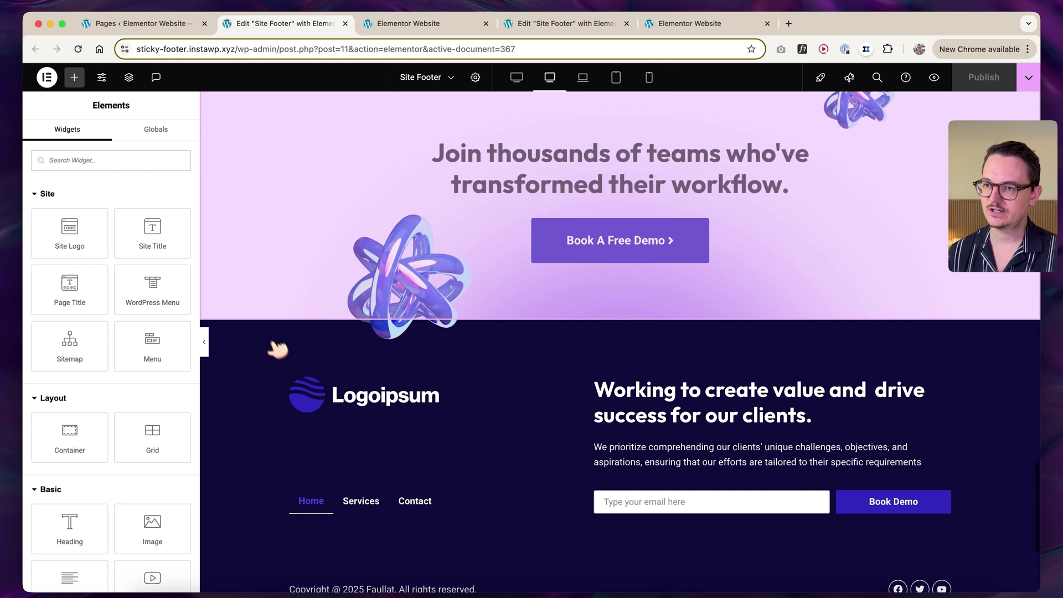
pyautogui.scroll(-2, 599, 363)
pyautogui.scroll(2, 599, 363)
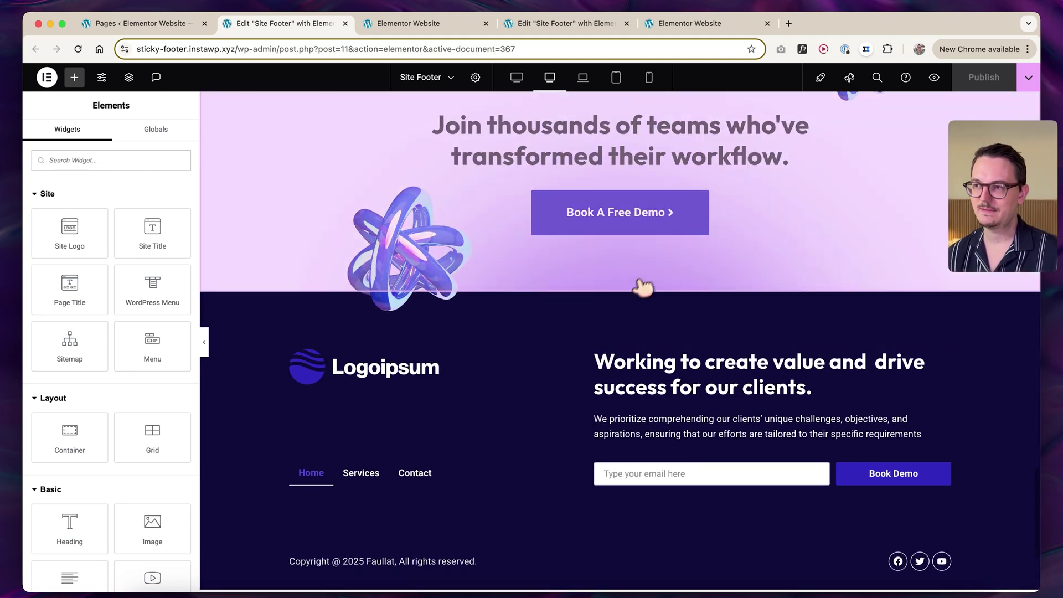
pyautogui.scroll(-1, 630, 302)
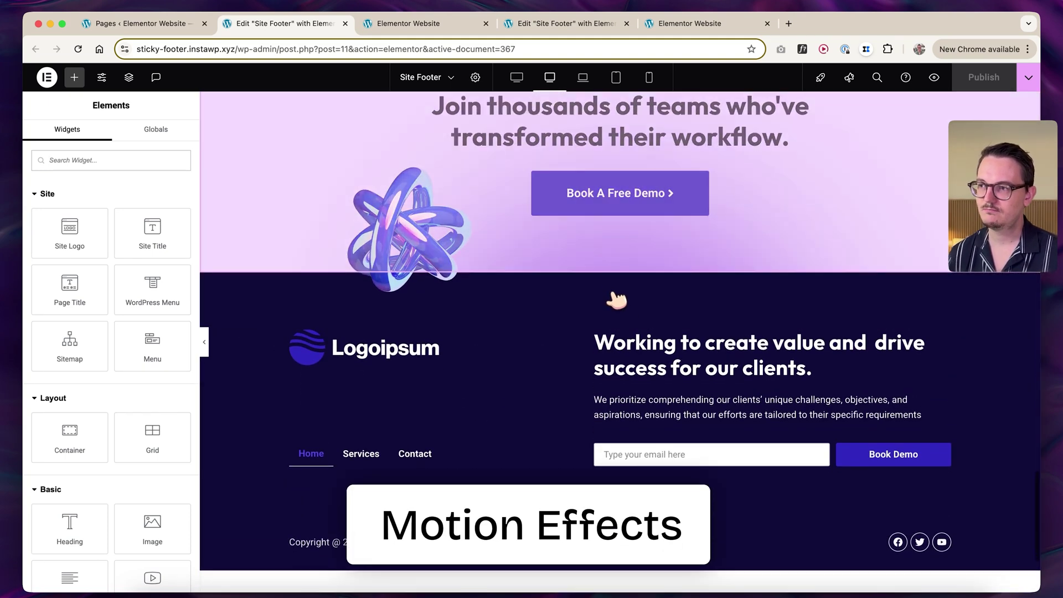
pyautogui.scroll(1, 619, 309)
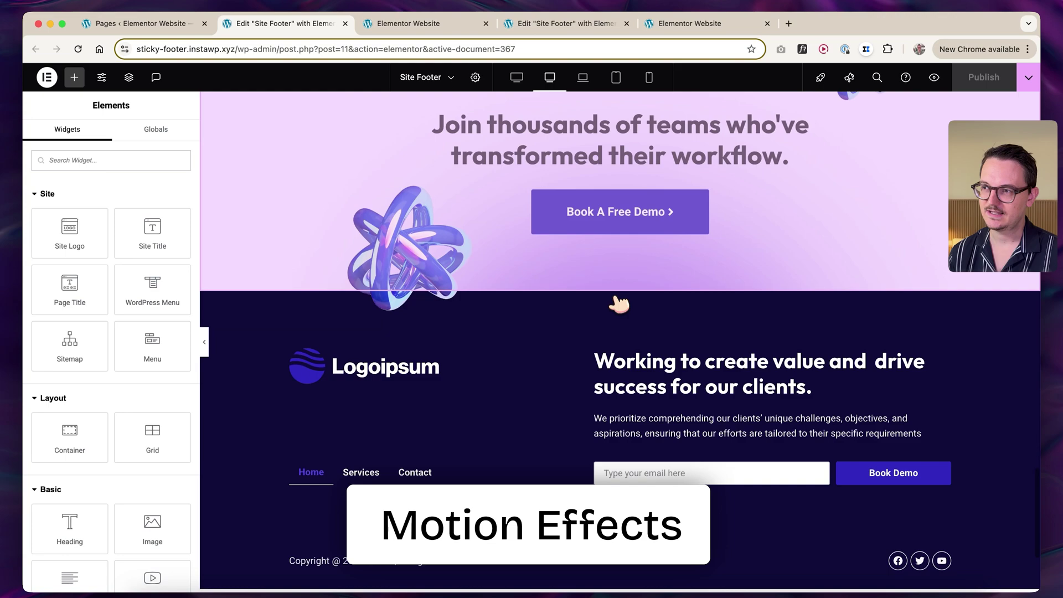
pyautogui.scroll(-1, 612, 329)
# Set the footer container's Advanced > Motion Effects Sticky option to Bottom
pyautogui.rightClick(606, 312)
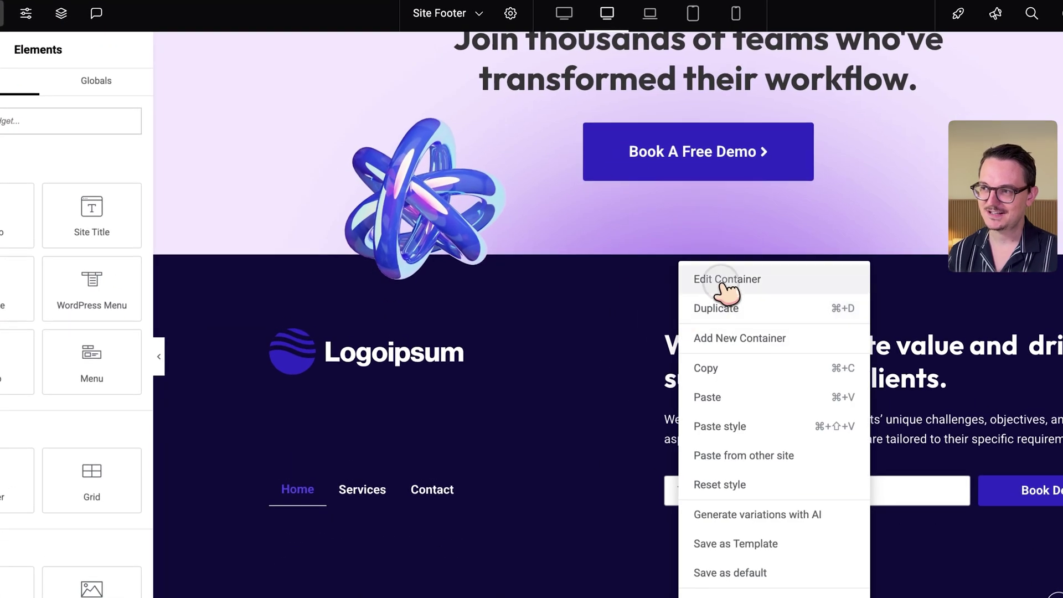
pyautogui.click(723, 281)
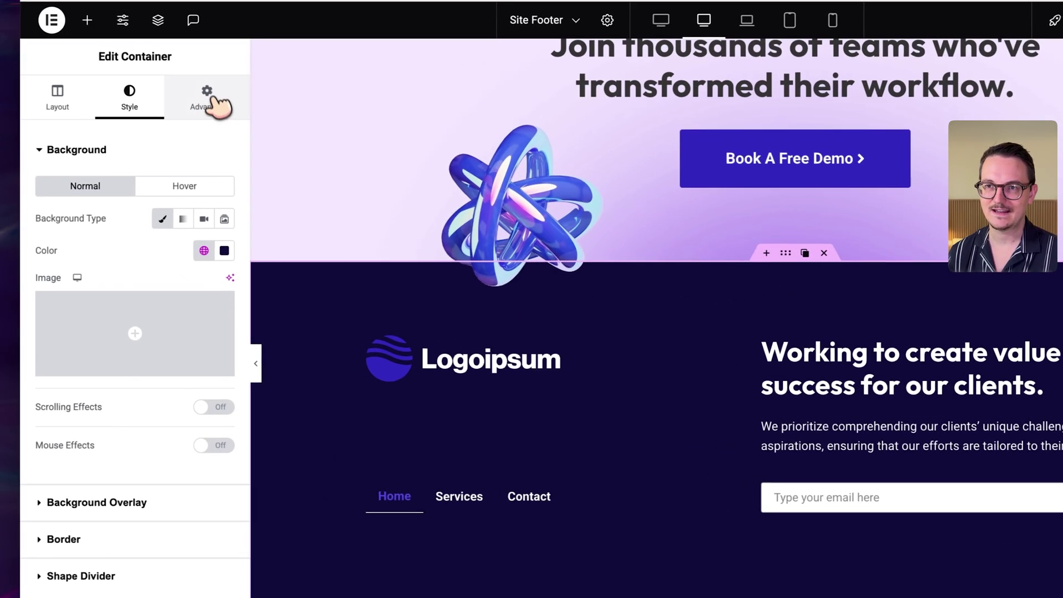
pyautogui.click(109, 90)
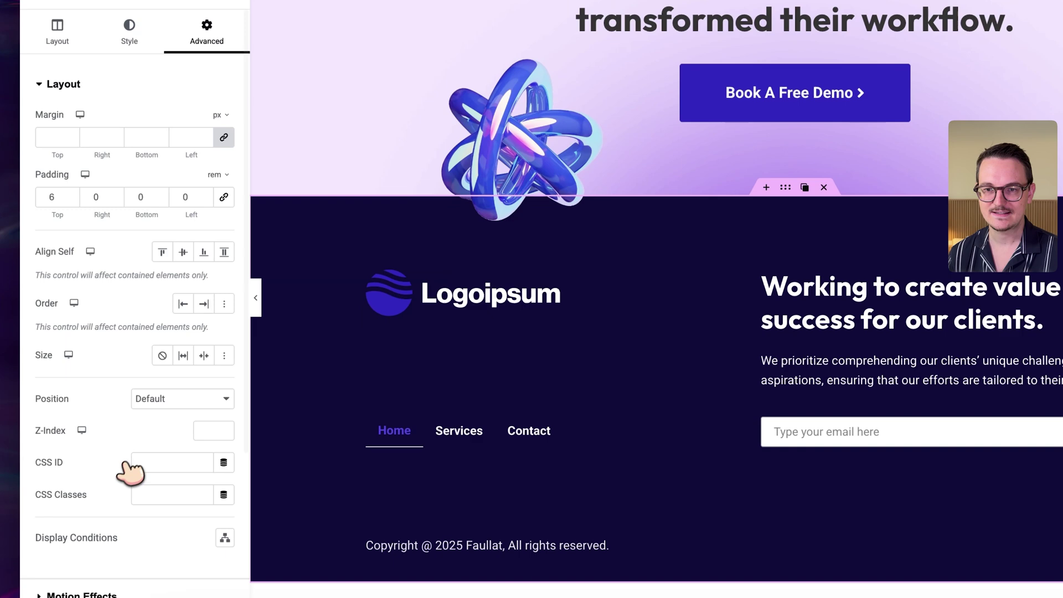
pyautogui.scroll(-4, 133, 468)
pyautogui.click(115, 363)
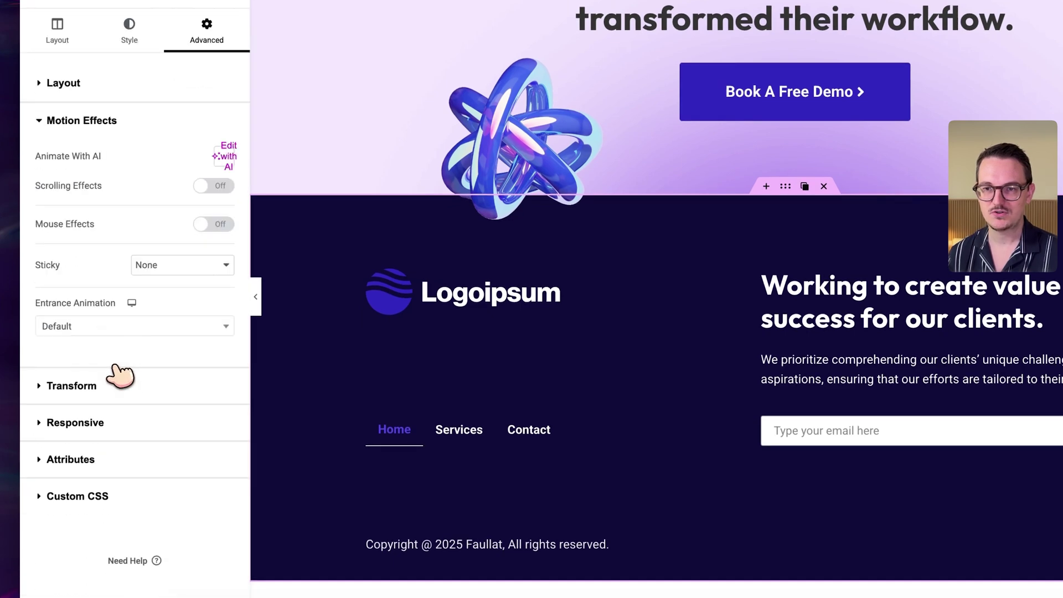
pyautogui.click(160, 266)
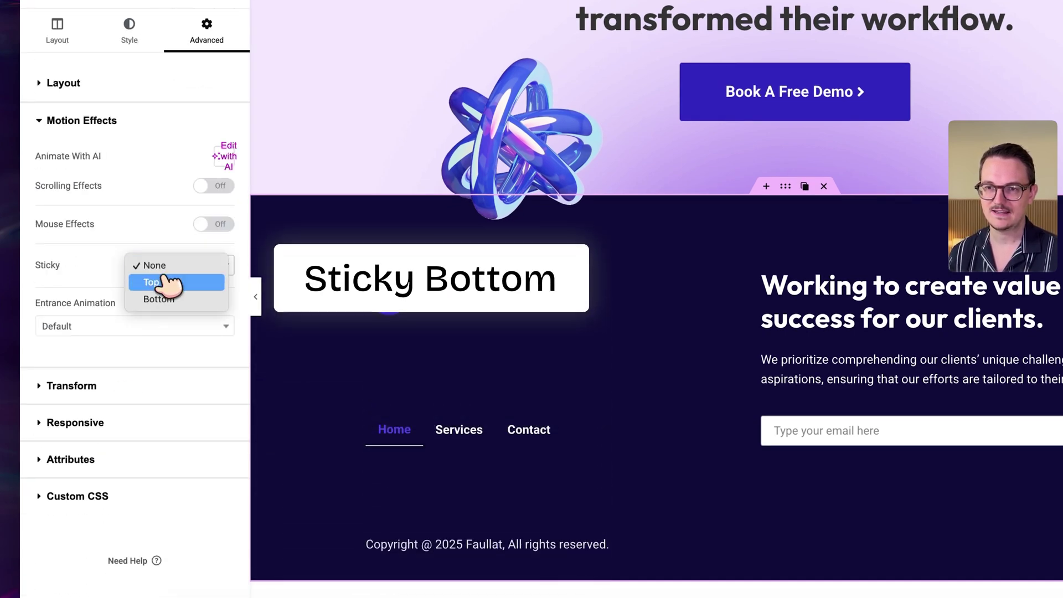
pyautogui.click(170, 302)
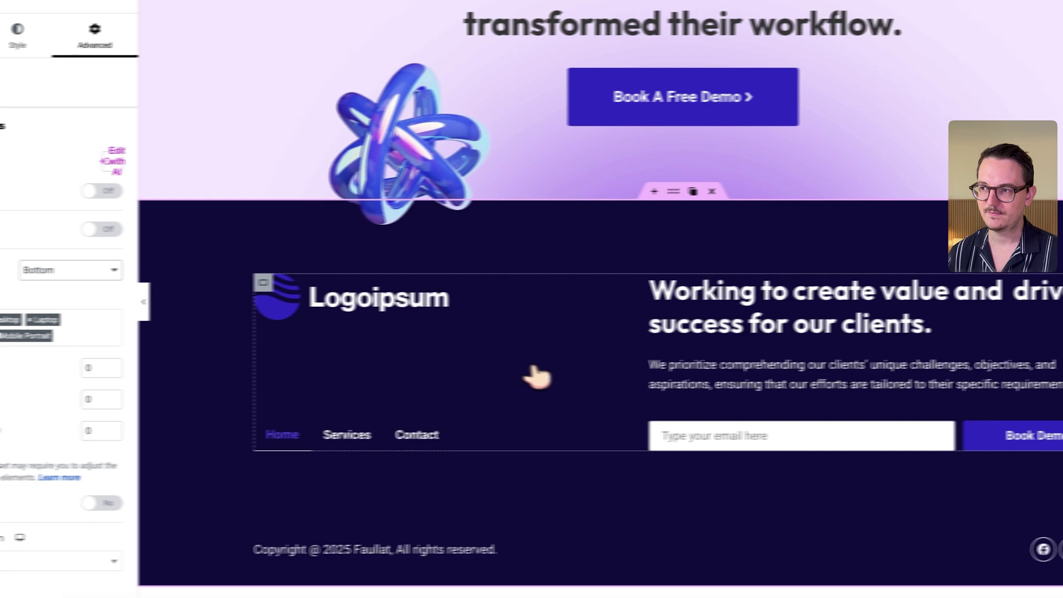
pyautogui.scroll(5, 541, 373)
pyautogui.scroll(-8, 541, 374)
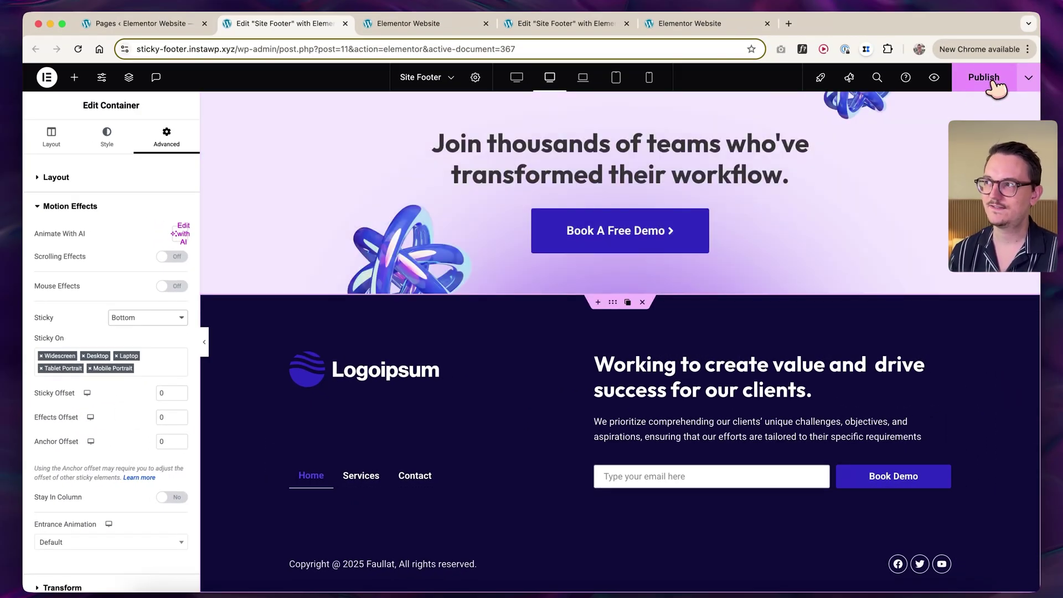
# Scroll the site preview to confirm the dark footer stays fixed at the bottom
pyautogui.click(389, 25)
pyautogui.scroll(-10, 492, 204)
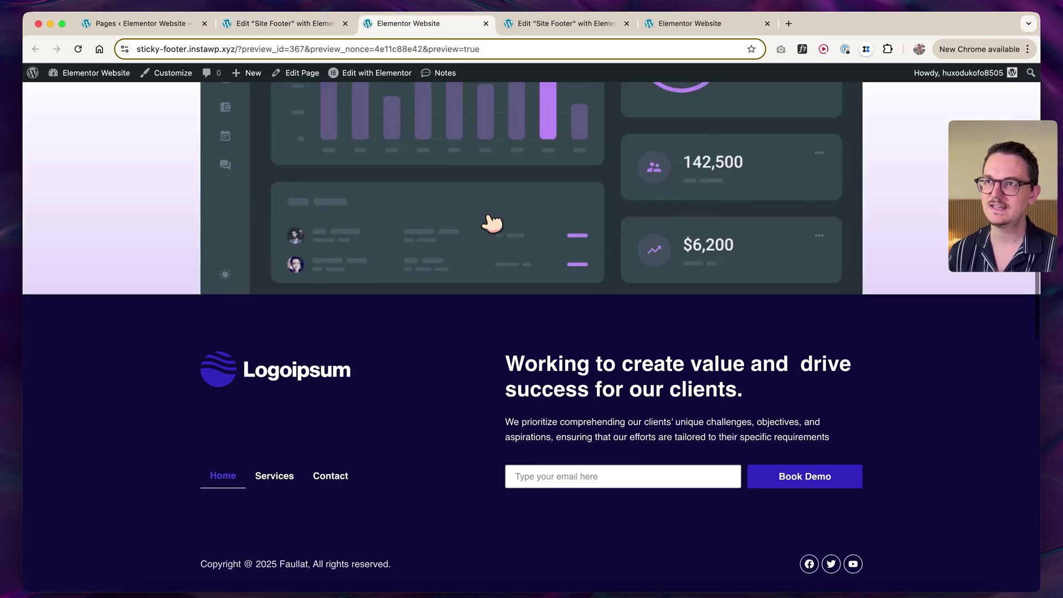
pyautogui.scroll(-10, 491, 223)
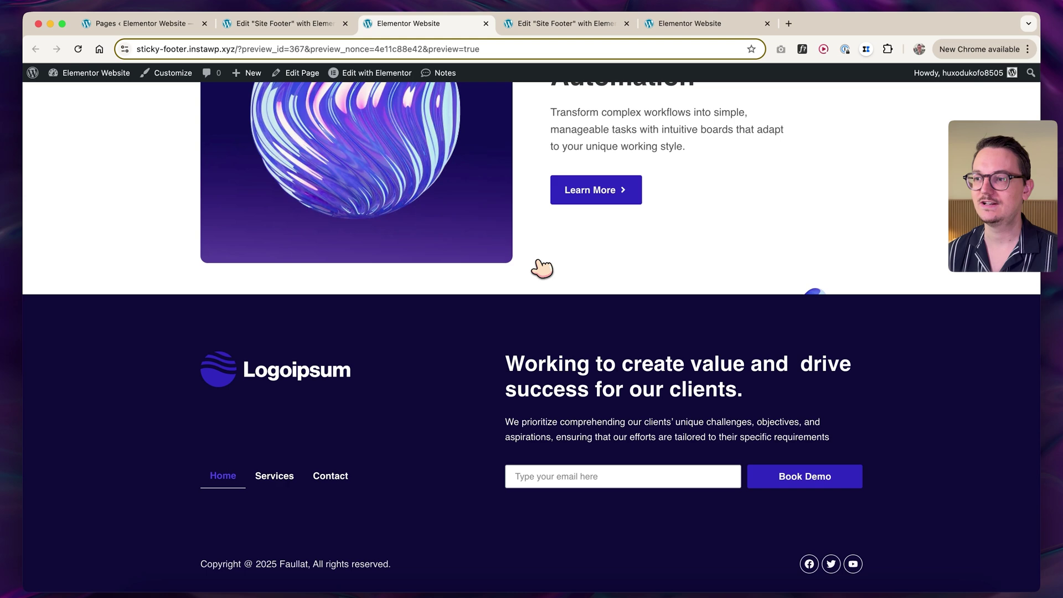
pyautogui.scroll(3, 541, 268)
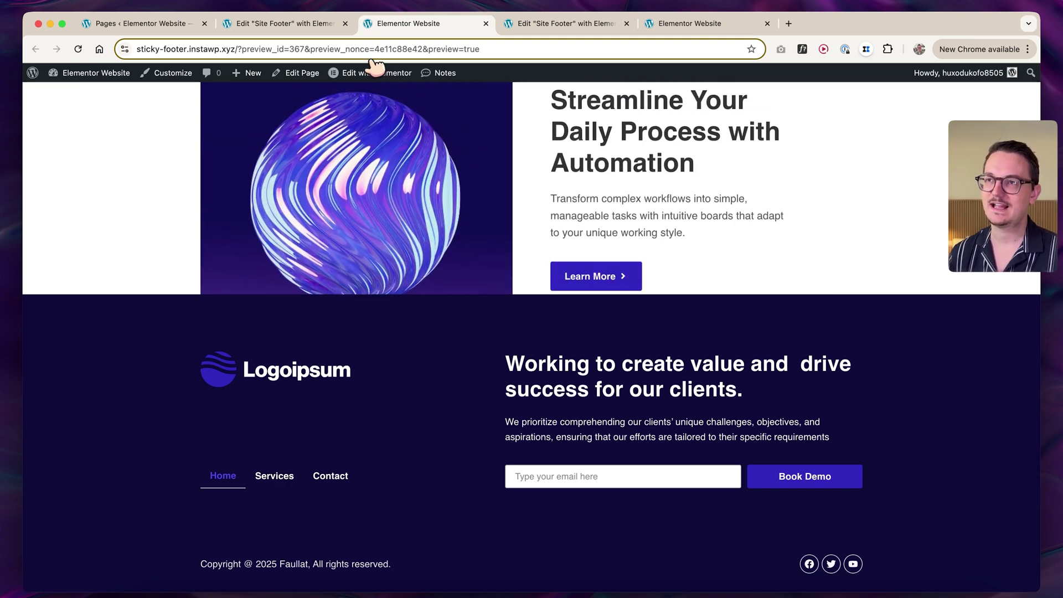
# Set the Site Footer container's Z-Index to 0 under Advanced > Layout
pyautogui.click(326, 25)
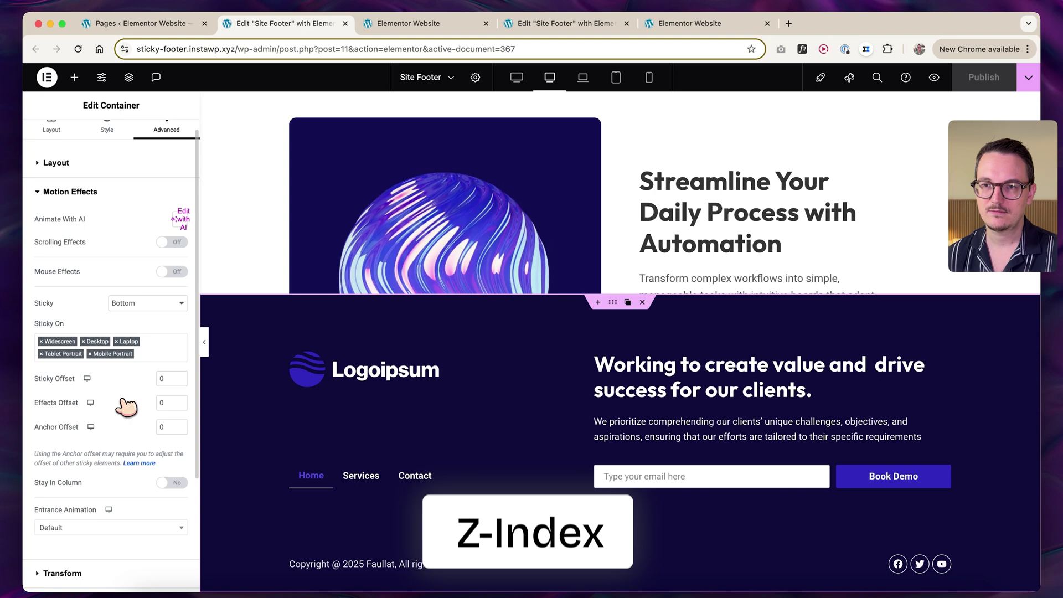
pyautogui.scroll(-5, 122, 408)
pyautogui.scroll(5, 125, 388)
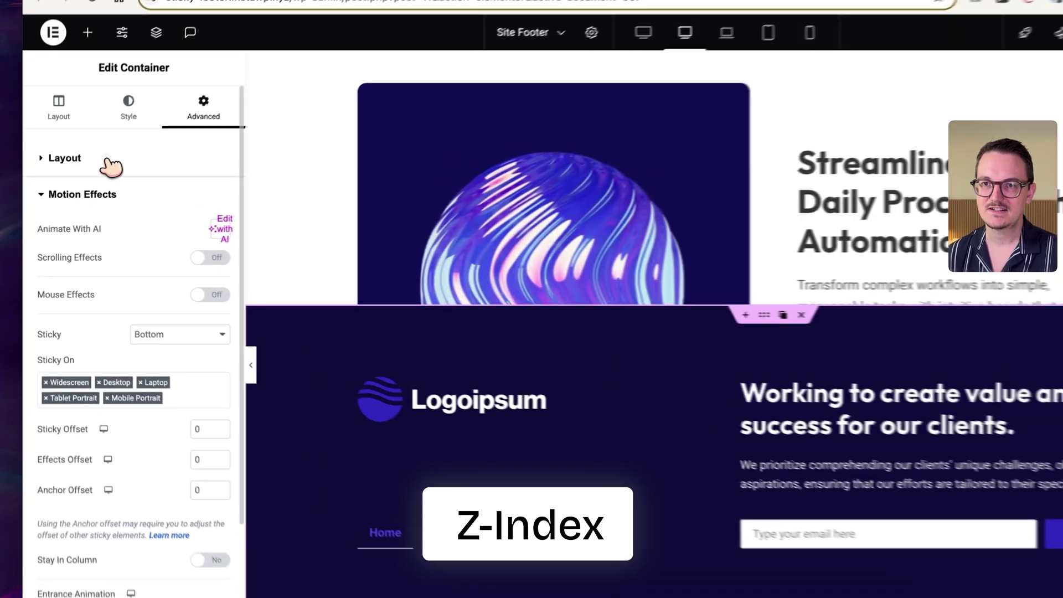
pyautogui.click(86, 178)
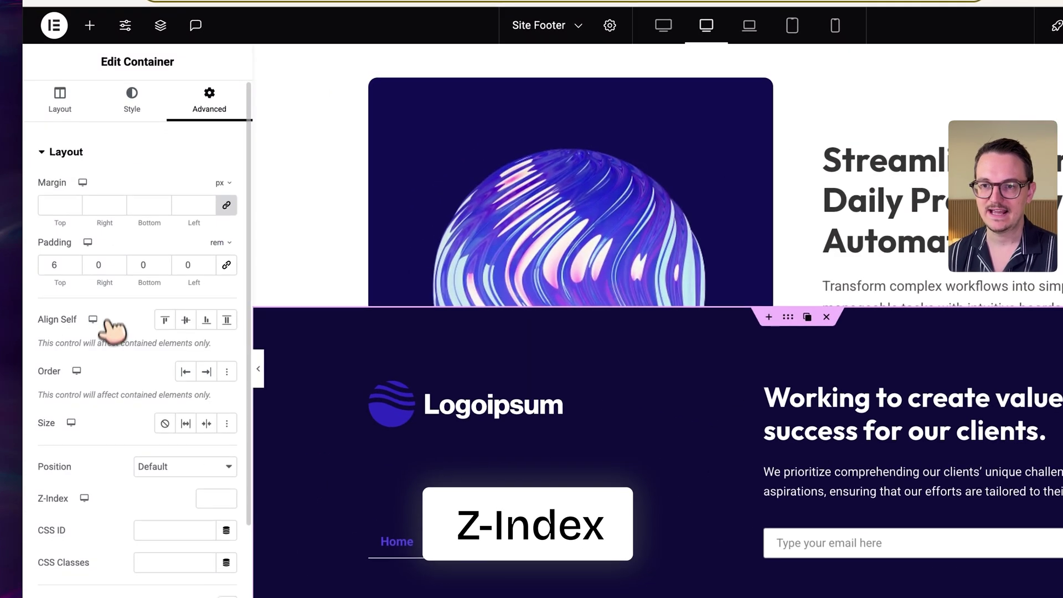
pyautogui.scroll(-1, 144, 377)
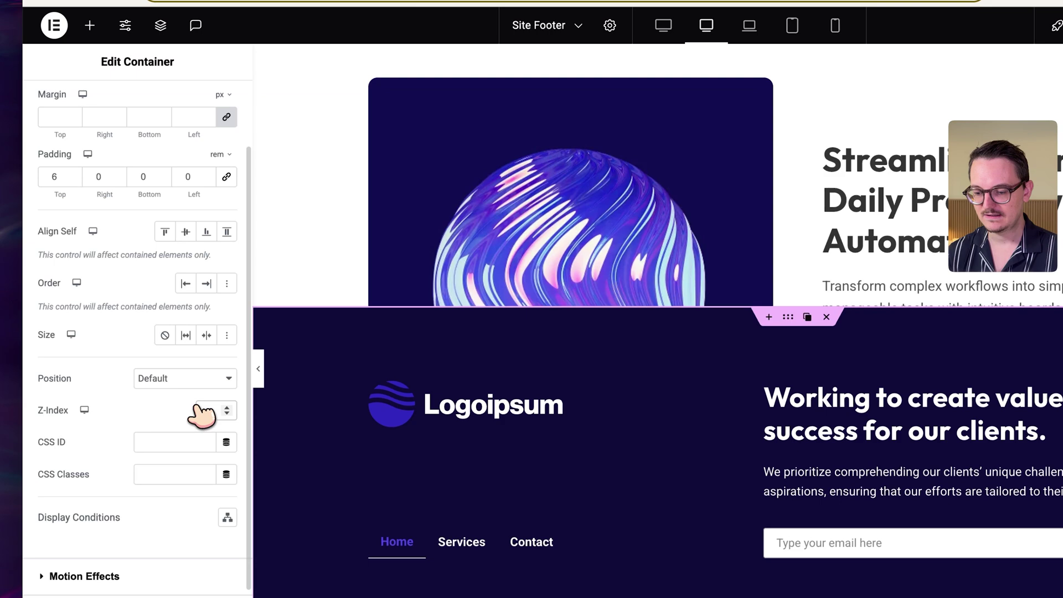
pyautogui.write('0')
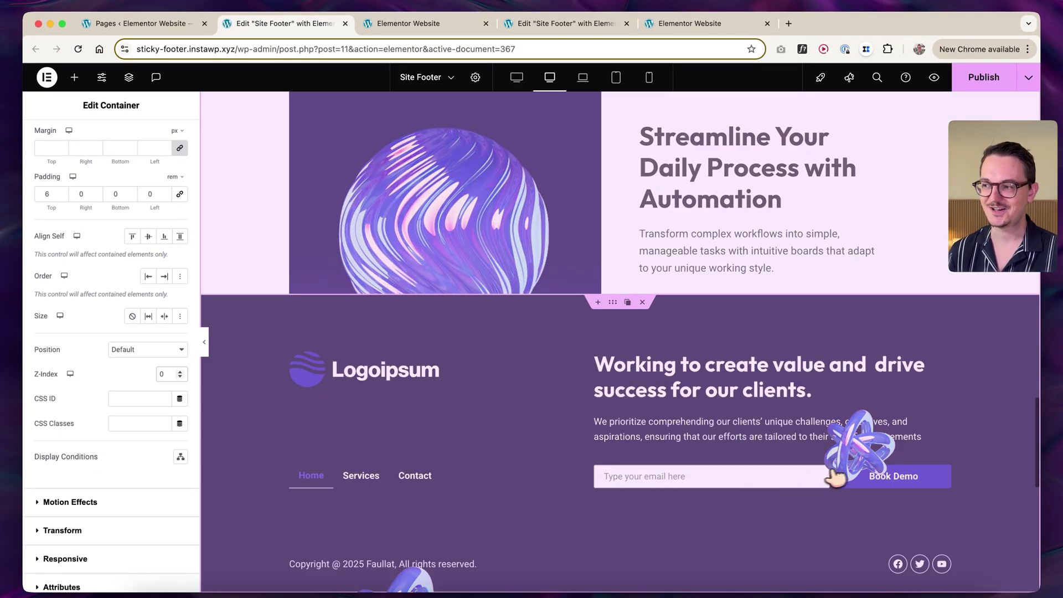
pyautogui.scroll(-1, 859, 467)
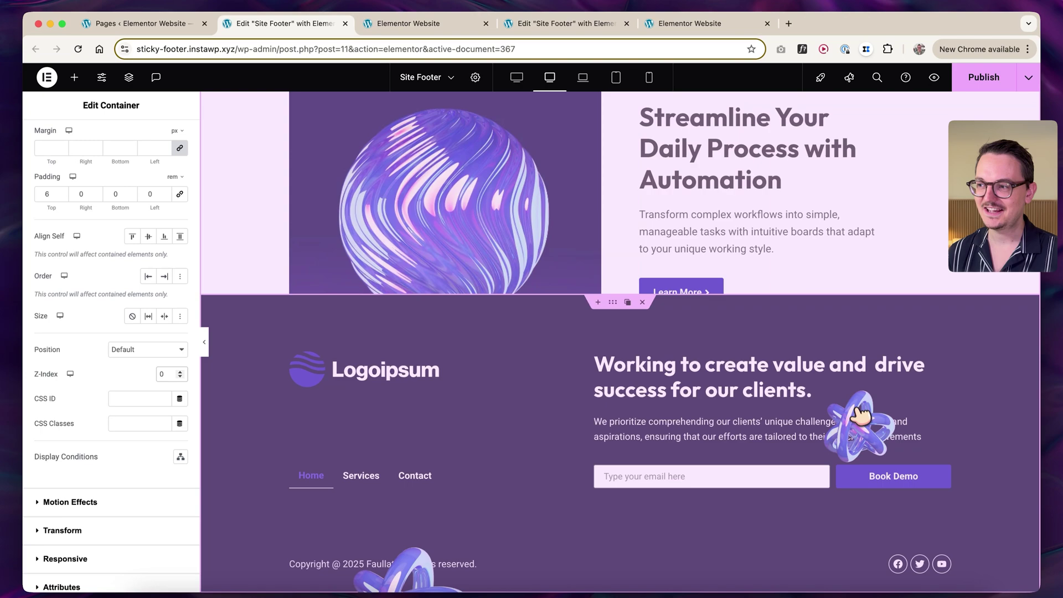
pyautogui.scroll(3, 600, 424)
pyautogui.scroll(-2, 600, 423)
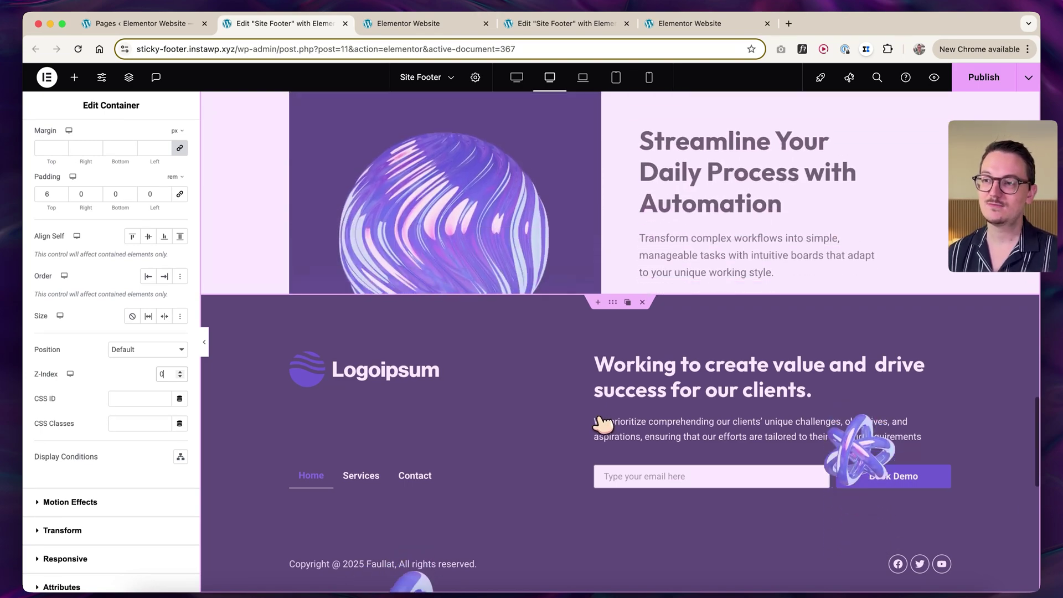
pyautogui.scroll(-4, 600, 423)
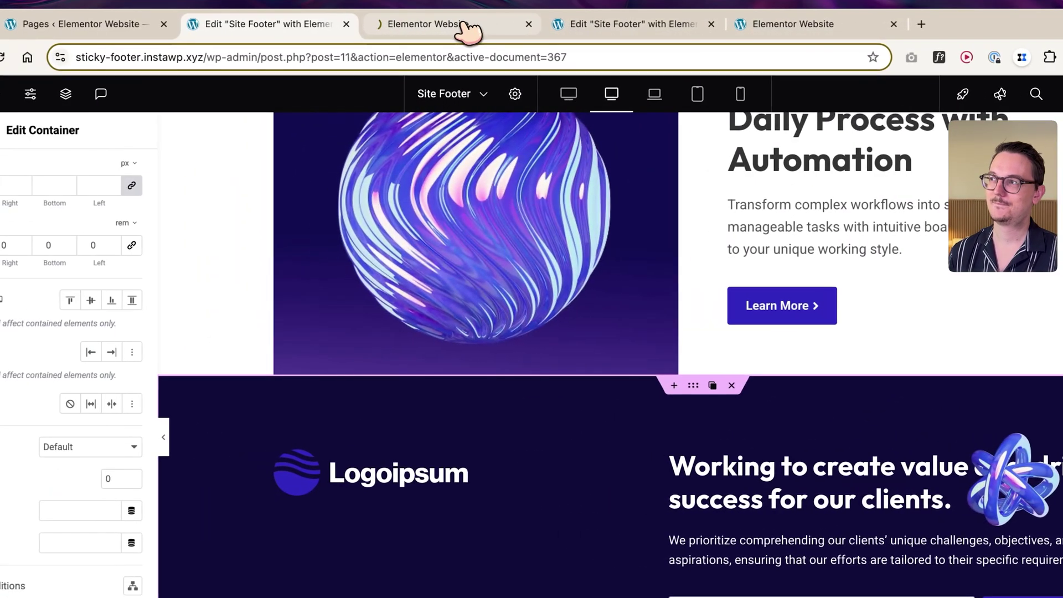
pyautogui.click(470, 31)
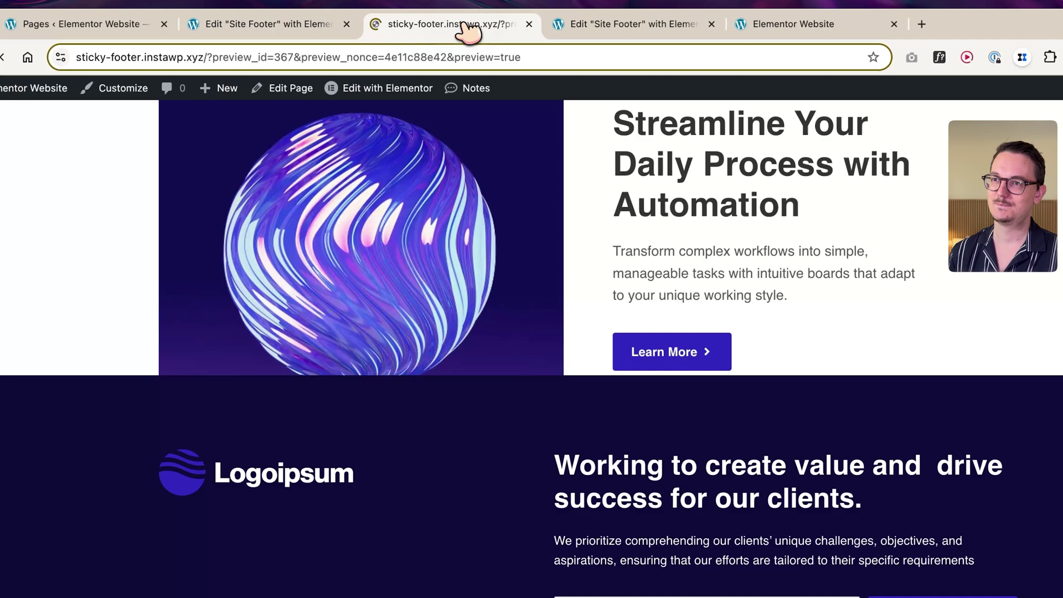
pyautogui.scroll(5, 310, 388)
pyautogui.scroll(-10, 441, 367)
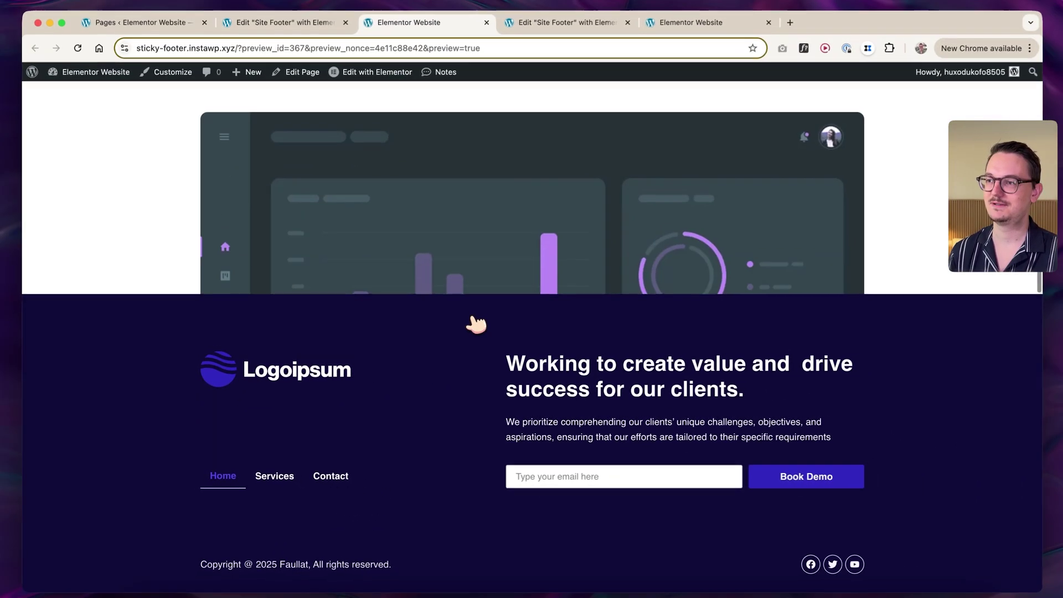
pyautogui.scroll(-10, 476, 324)
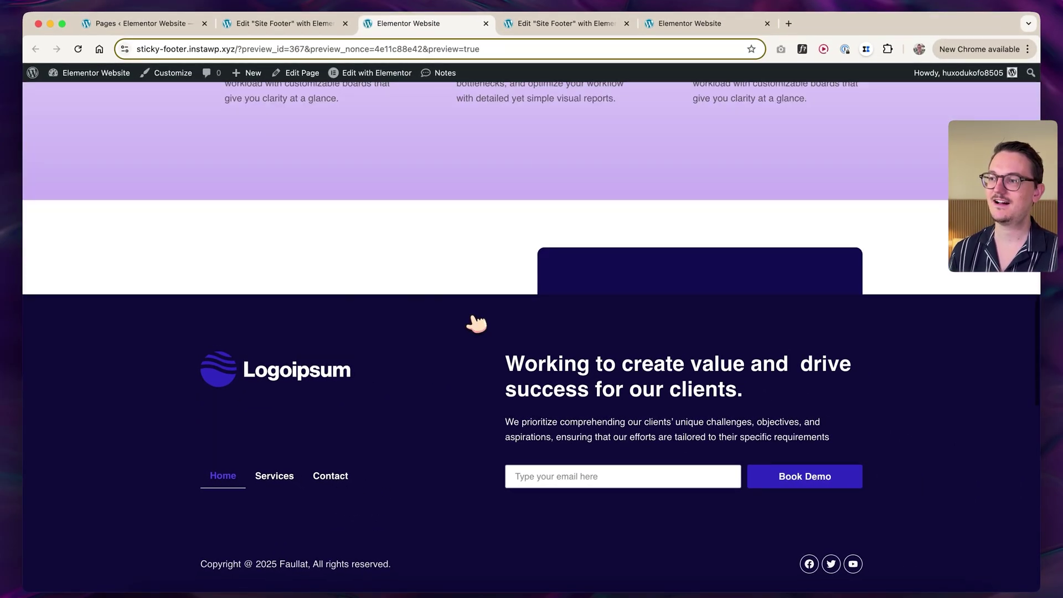
pyautogui.scroll(-5, 476, 323)
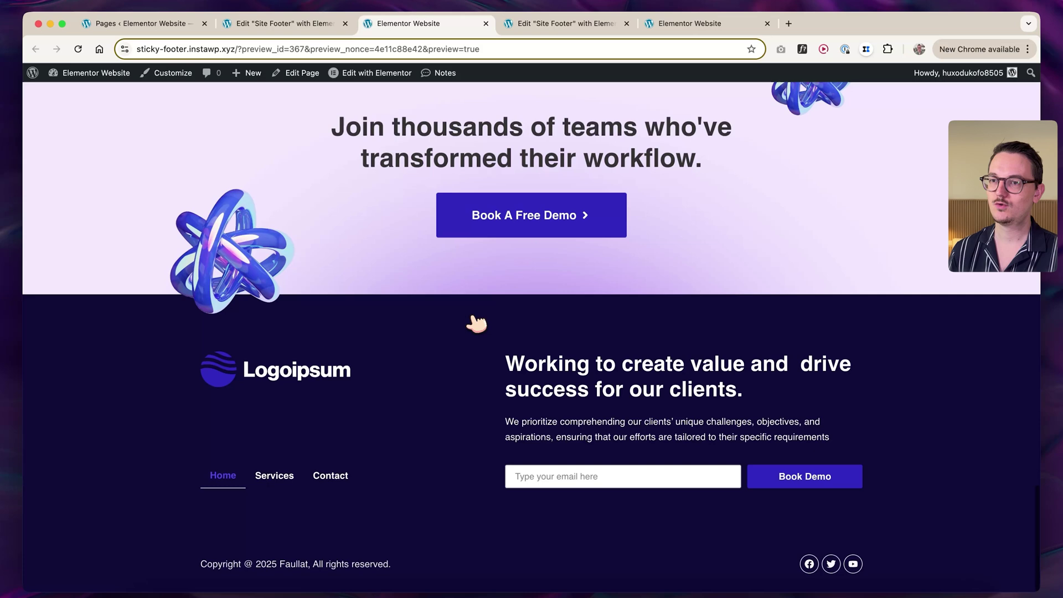
pyautogui.scroll(2, 476, 324)
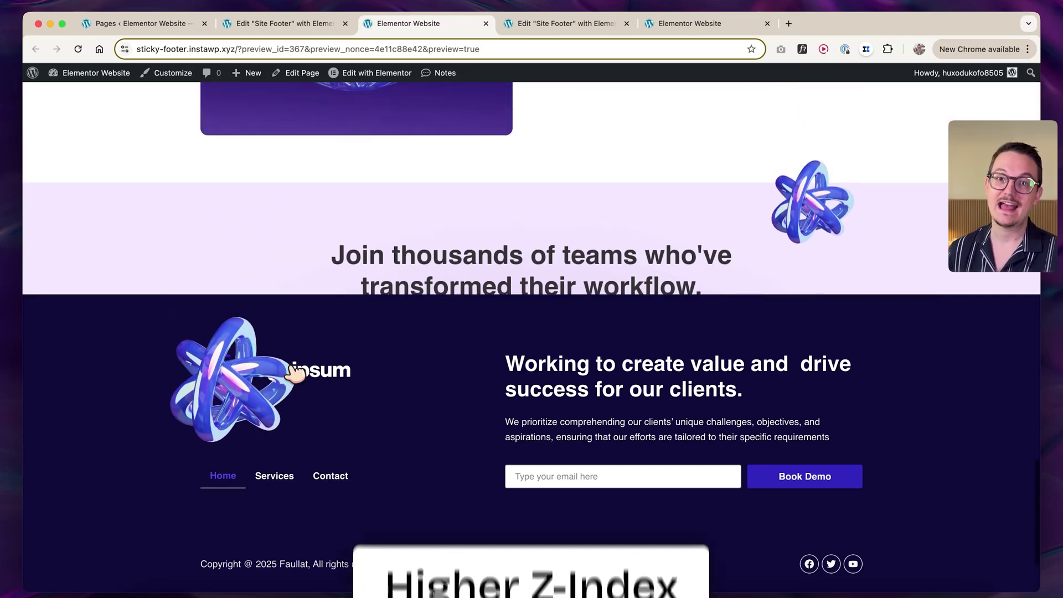
pyautogui.scroll(-3, 296, 371)
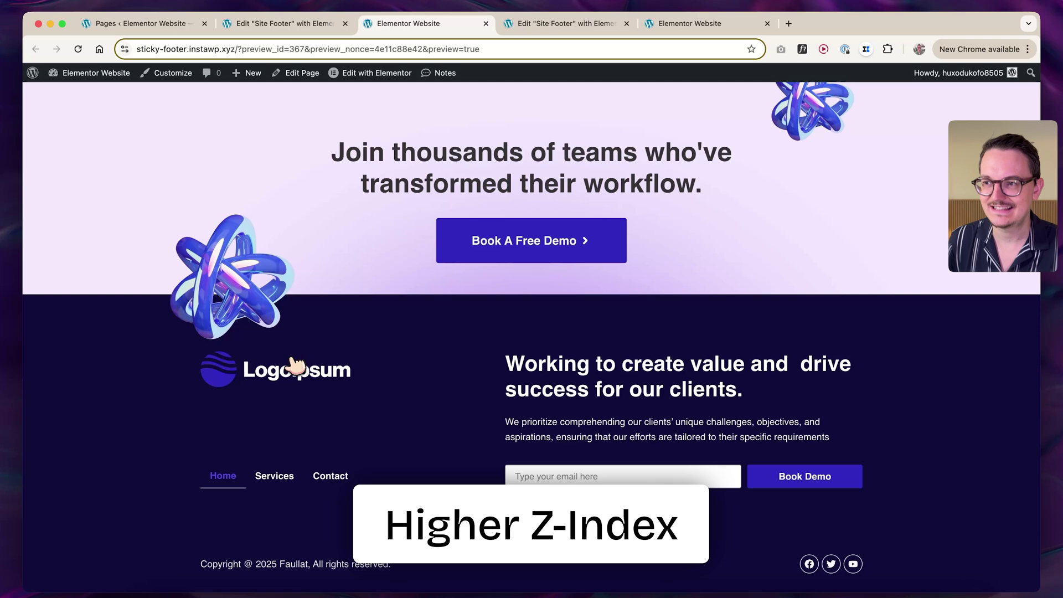
pyautogui.scroll(-1, 472, 310)
pyautogui.scroll(4, 446, 308)
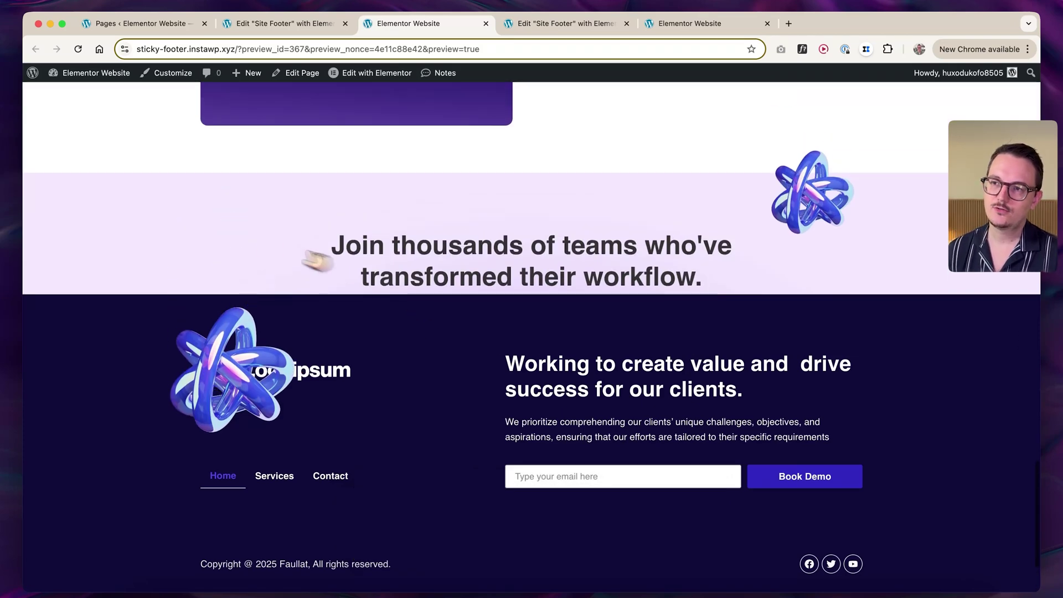
# From the Site Footer editor, scroll to the top and switch to editing the Home page content
pyautogui.click(286, 25)
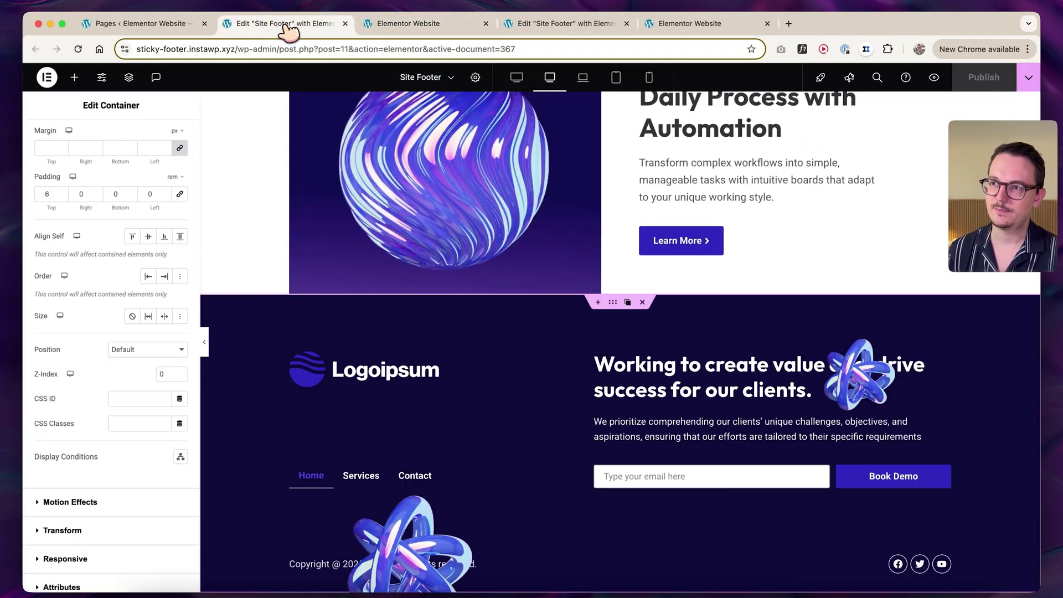
pyautogui.scroll(-2, 575, 327)
pyautogui.scroll(3, 592, 417)
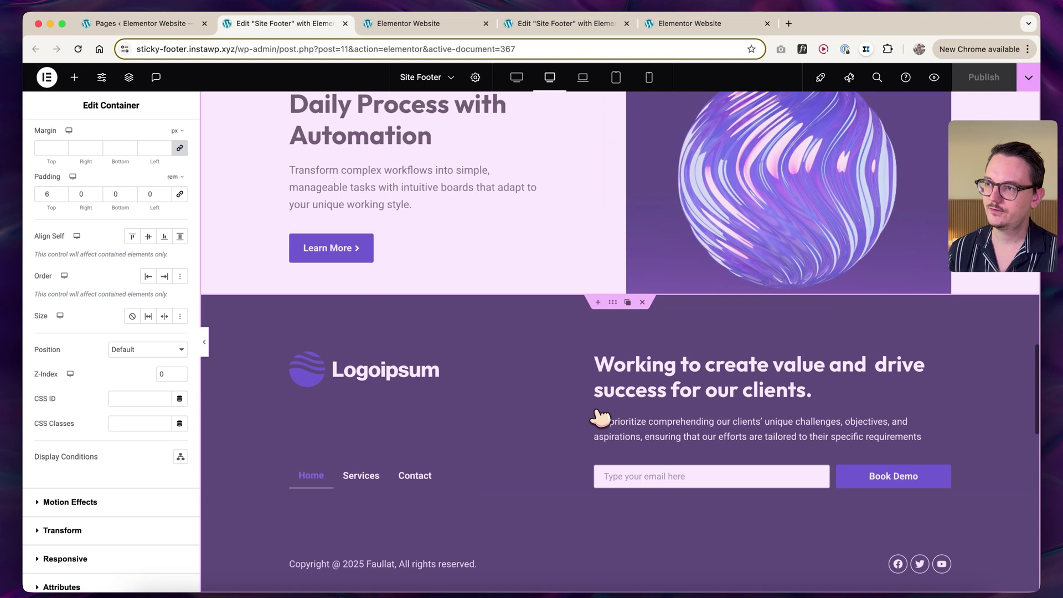
pyautogui.scroll(5, 627, 220)
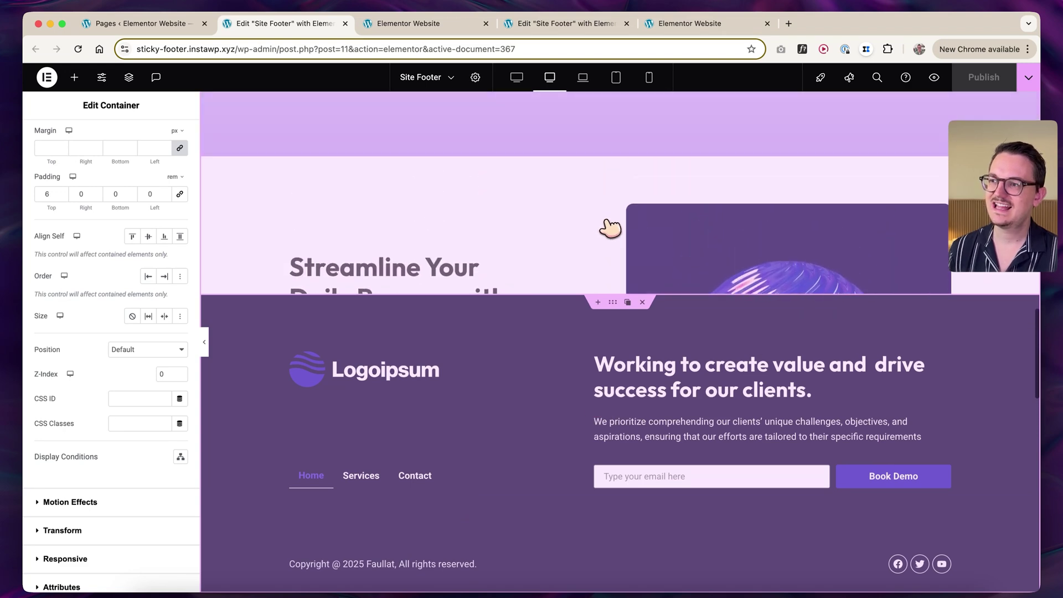
pyautogui.scroll(8, 598, 188)
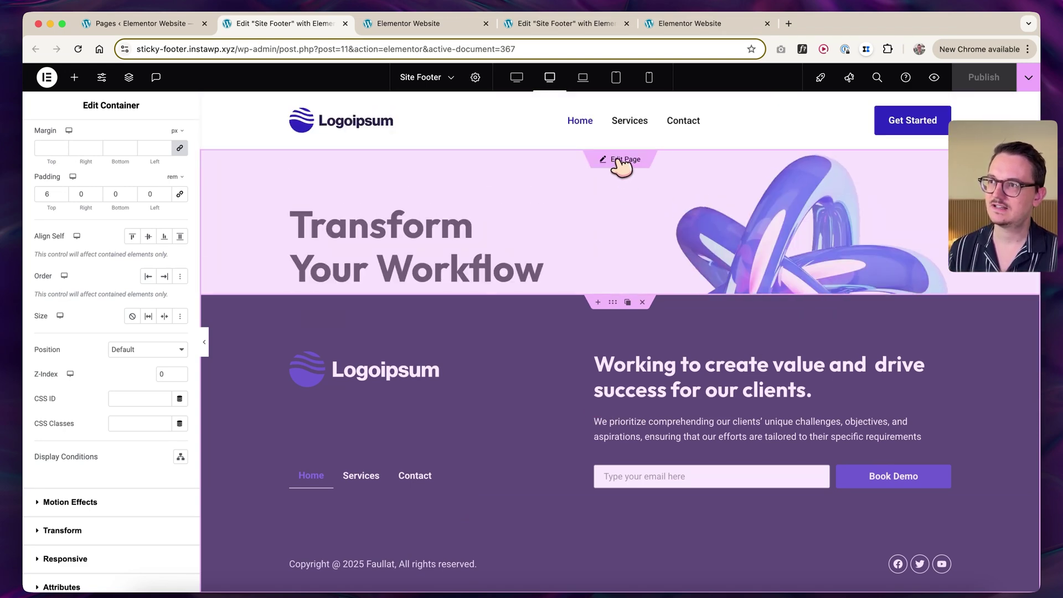
pyautogui.click(621, 161)
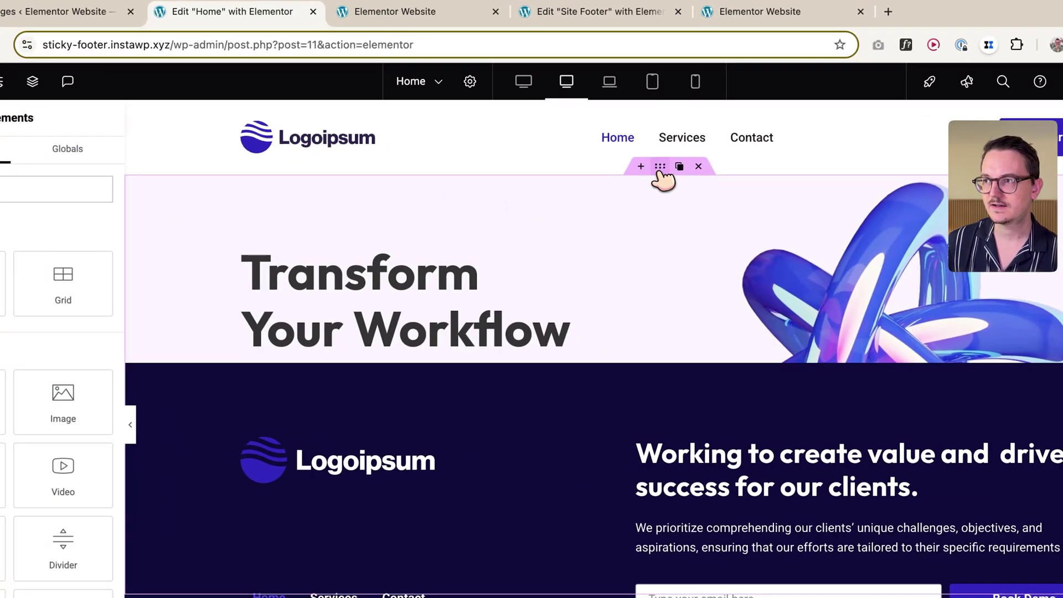
# Set the hero section container's Z-Index to 1 under Advanced > Layout
pyautogui.click(717, 177)
pyautogui.click(82, 157)
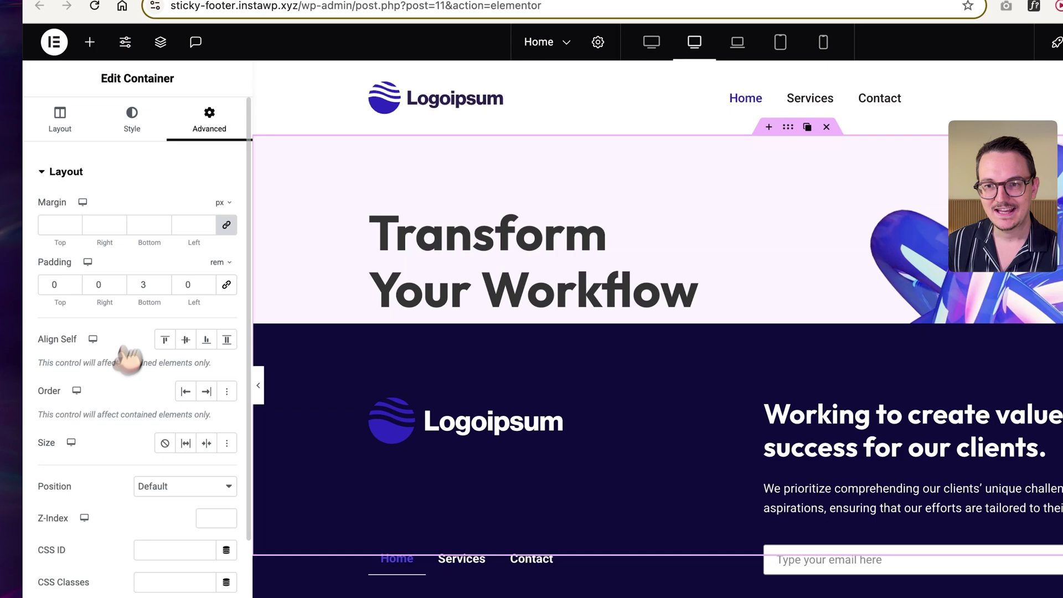
pyautogui.scroll(-2, 122, 396)
pyautogui.scroll(-1, 166, 408)
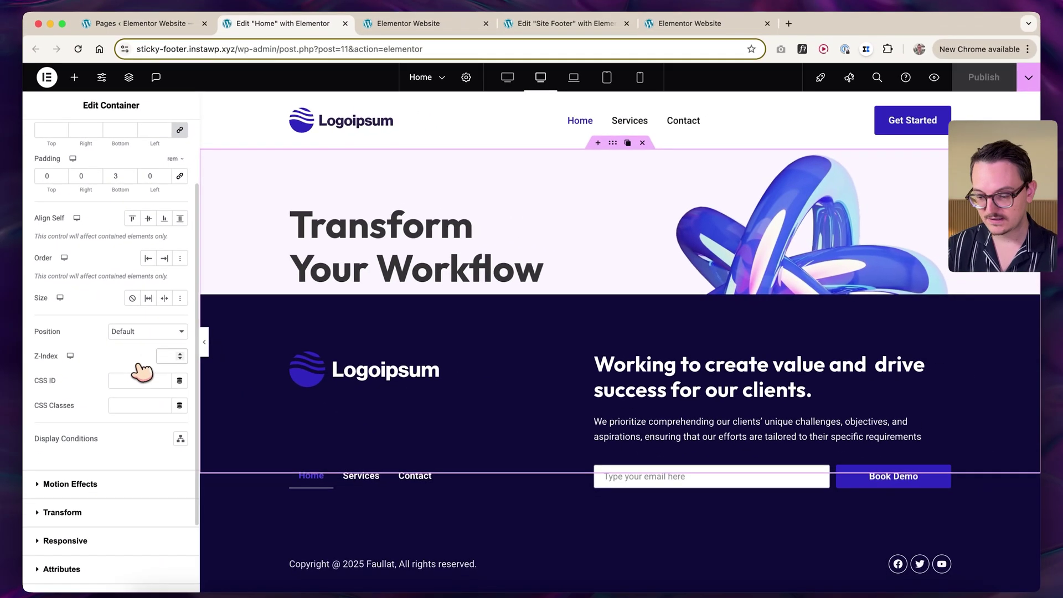
pyautogui.write('1')
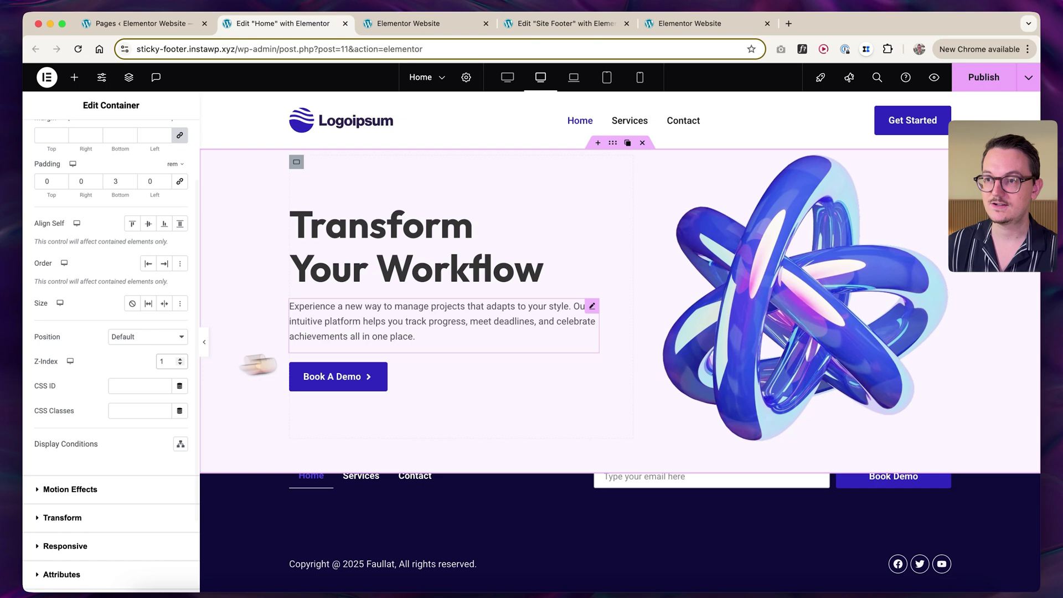
pyautogui.scroll(-5, 434, 325)
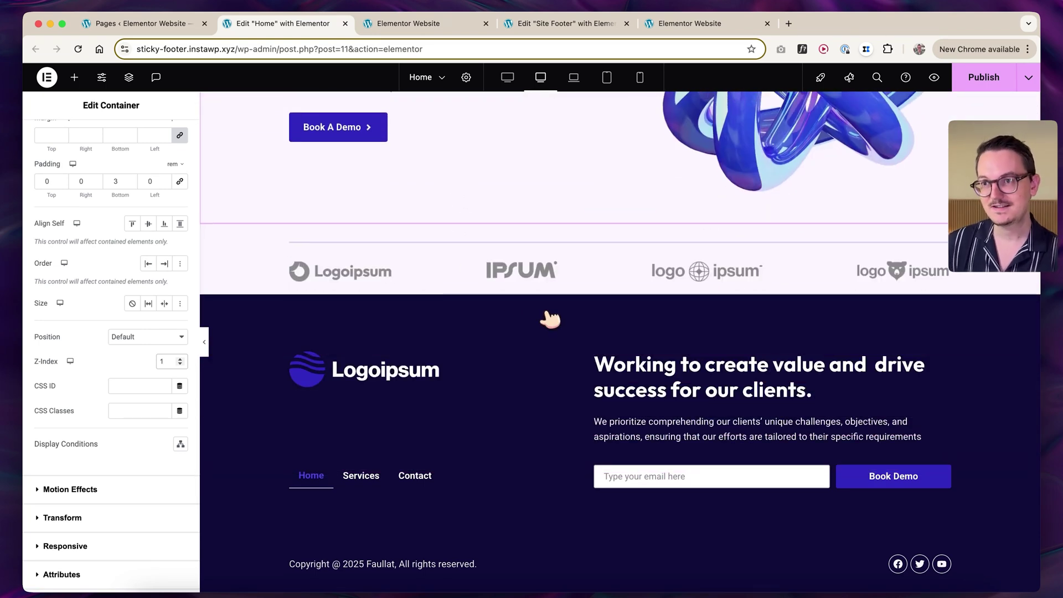
pyautogui.scroll(-1, 491, 223)
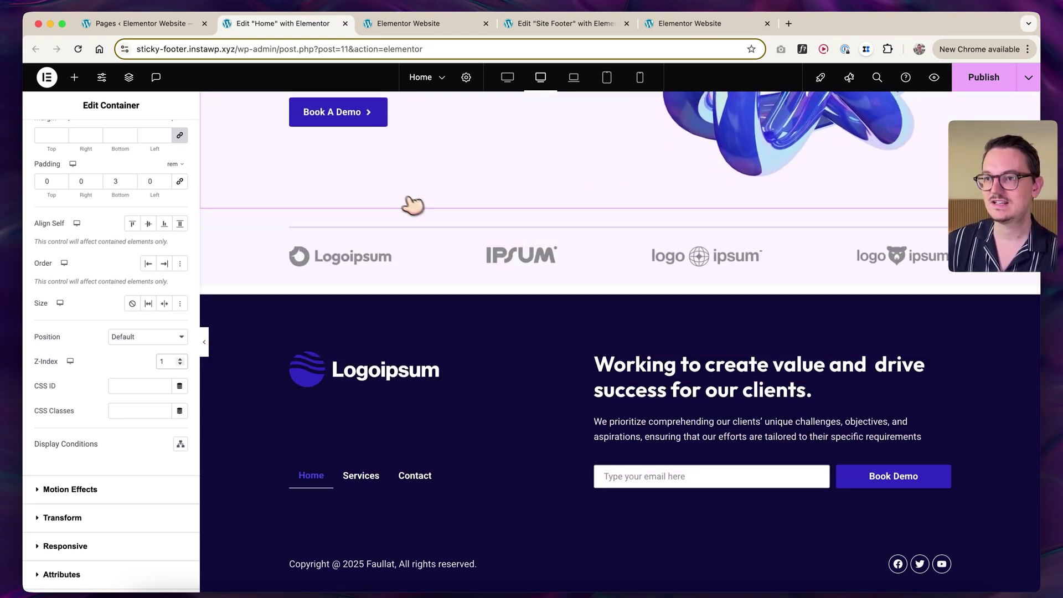
pyautogui.scroll(-2, 459, 219)
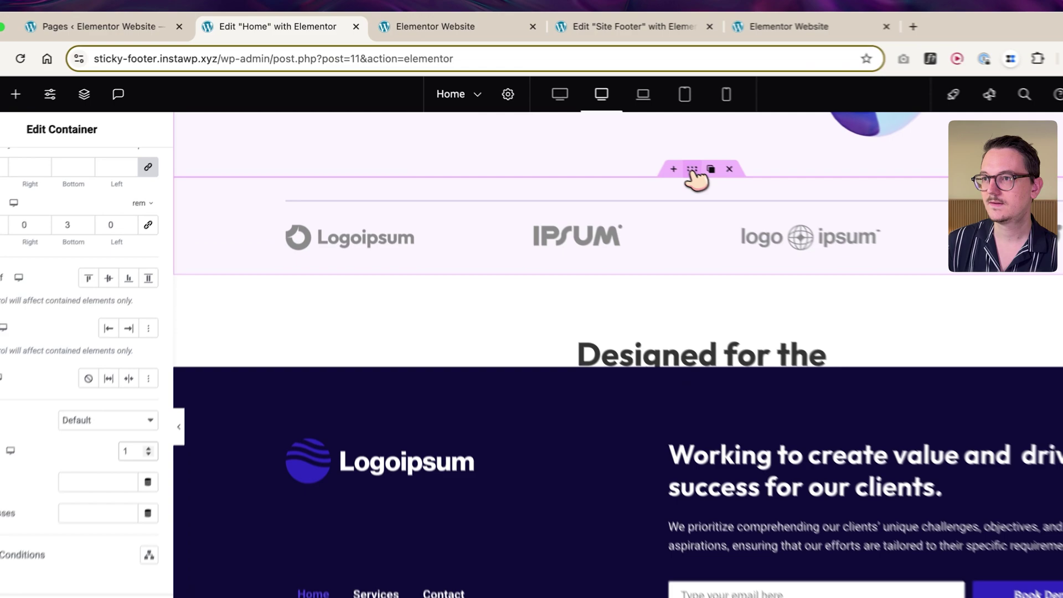
# Open the logo strip container's advanced settings, then select the Designed for the Way You Work section
pyautogui.click(613, 136)
pyautogui.click(168, 139)
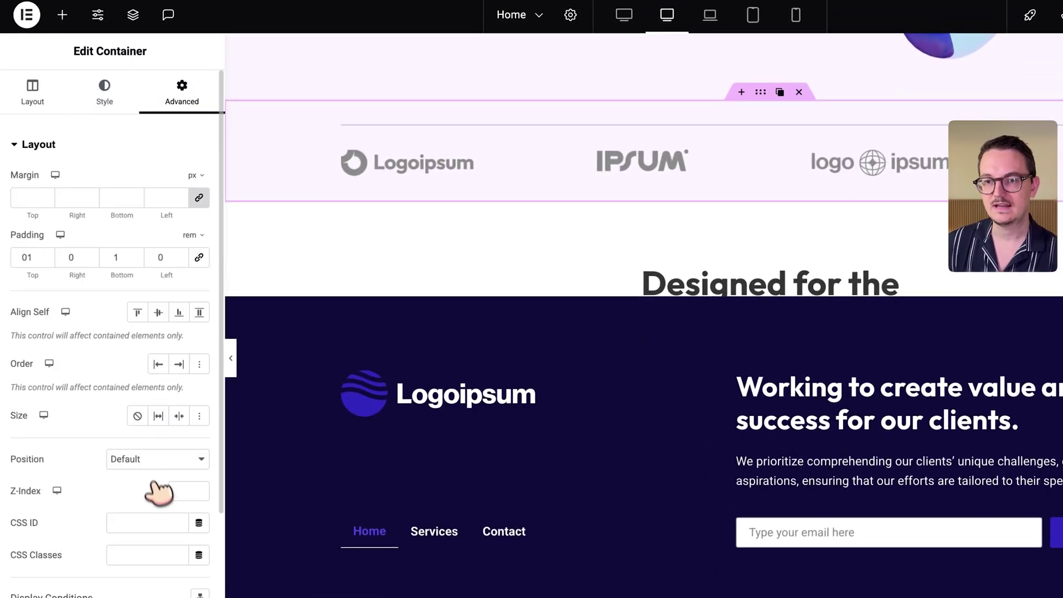
pyautogui.scroll(-3, 540, 287)
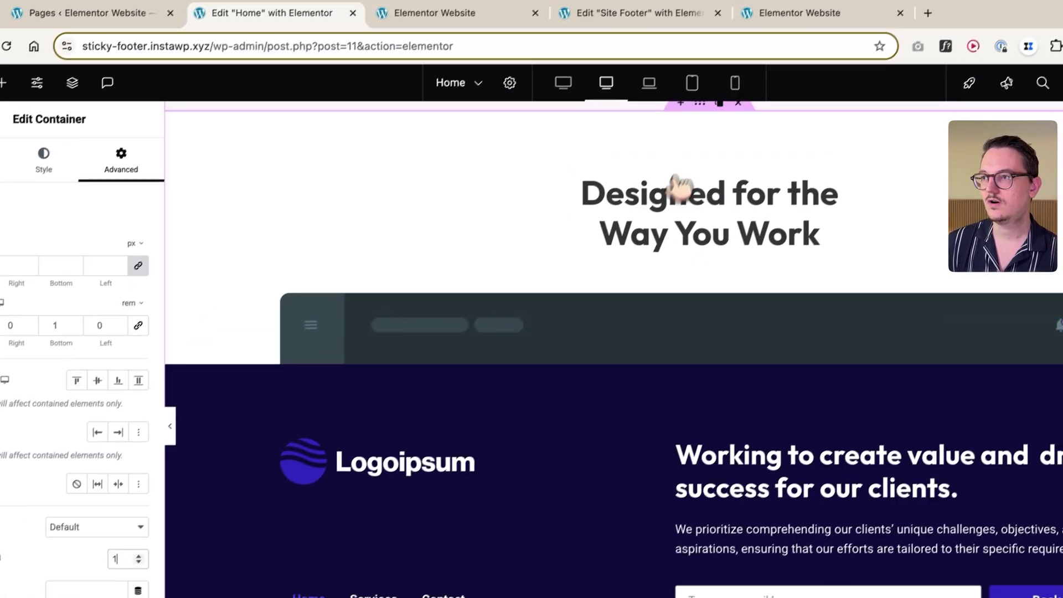
pyautogui.click(761, 57)
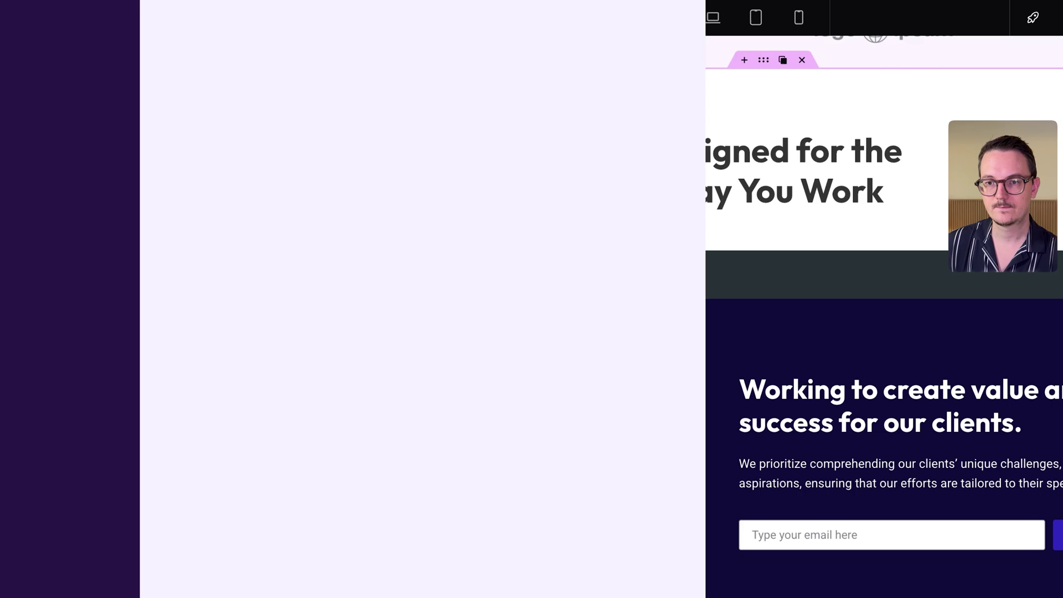
pyautogui.scroll(-10, 612, 285)
pyautogui.scroll(5, 617, 332)
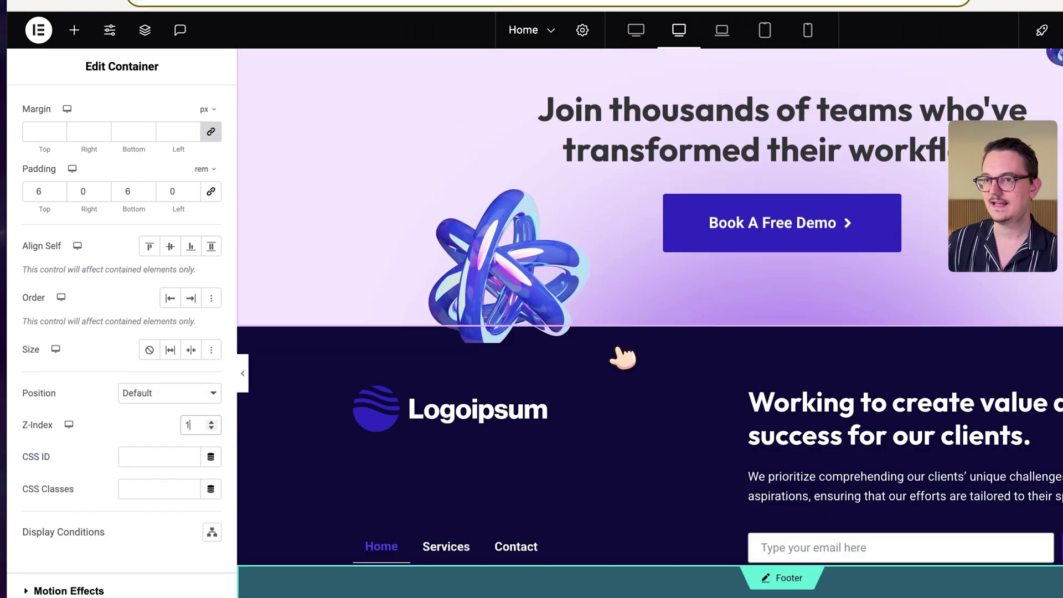
pyautogui.scroll(-3, 622, 360)
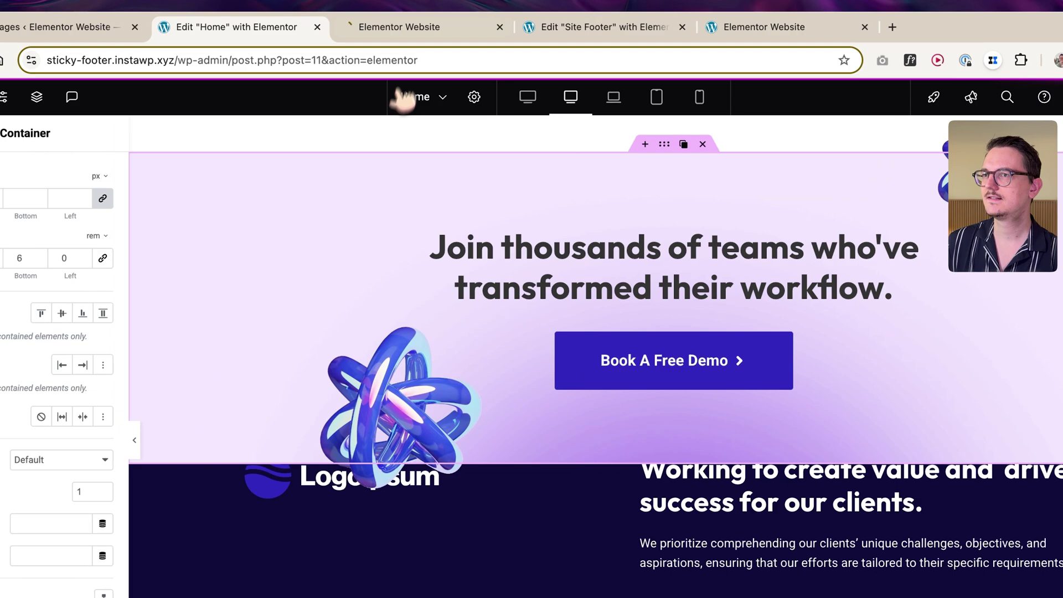
# Scroll the Home page preview to check which sections cover the fixed footer and which let it show
pyautogui.click(420, 31)
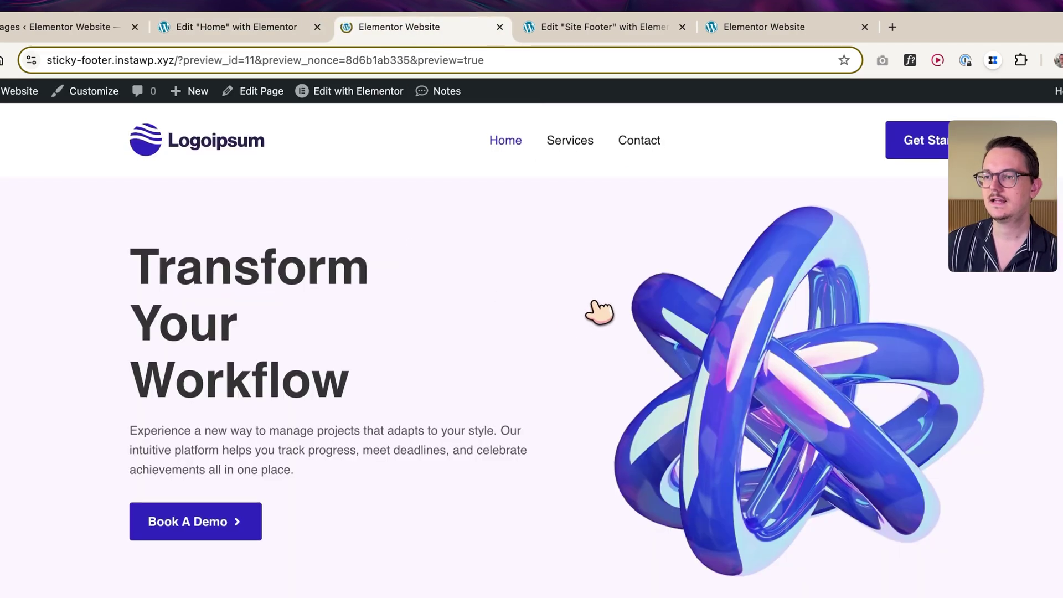
pyautogui.scroll(-10, 595, 310)
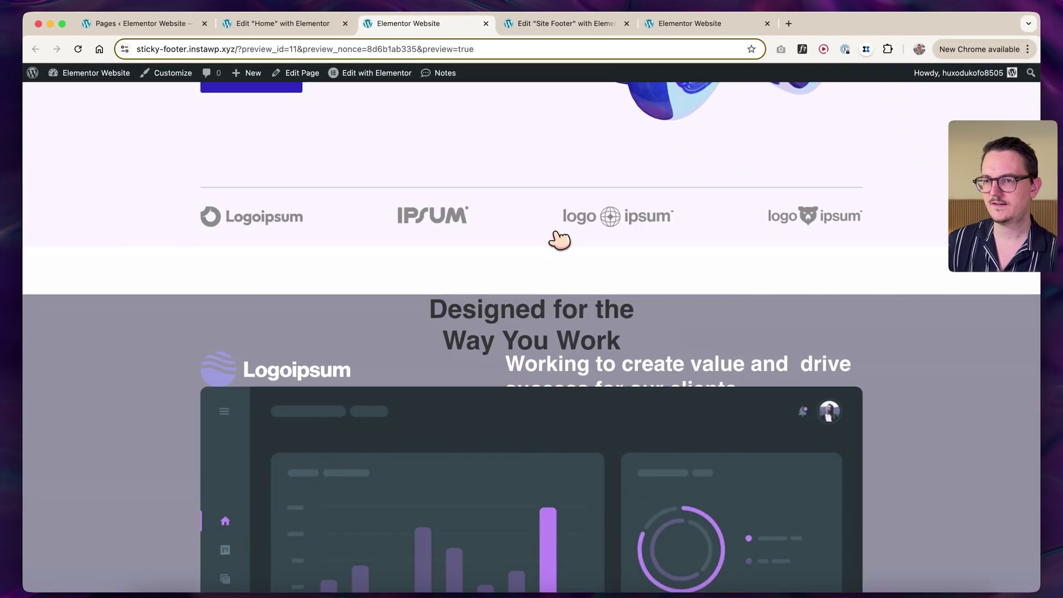
pyautogui.scroll(-10, 559, 239)
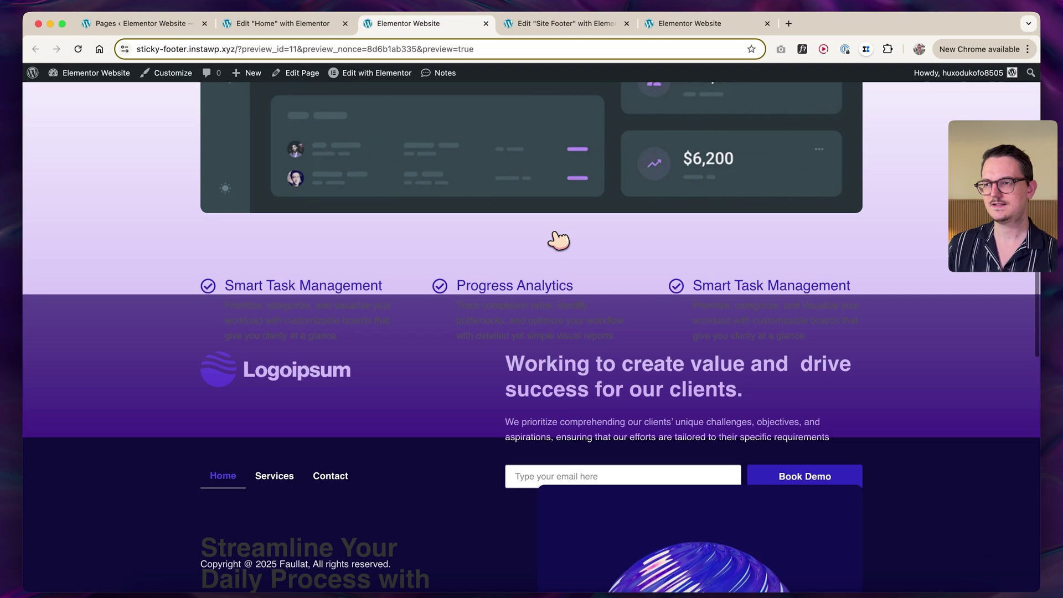
pyautogui.scroll(-5, 563, 237)
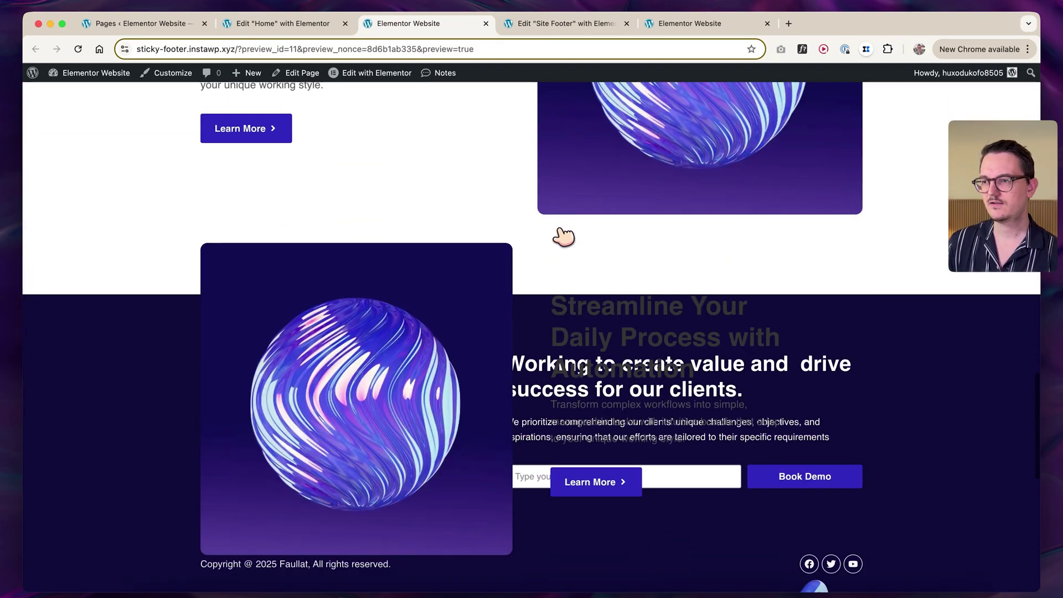
pyautogui.scroll(-10, 563, 238)
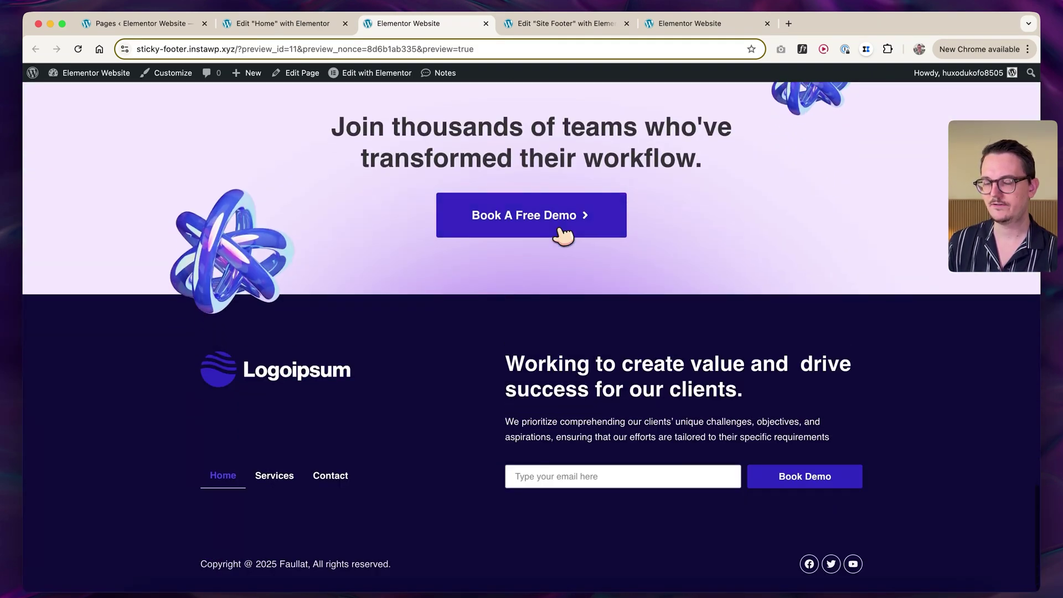
pyautogui.scroll(4, 562, 232)
pyautogui.scroll(-2, 562, 232)
pyautogui.scroll(1, 586, 347)
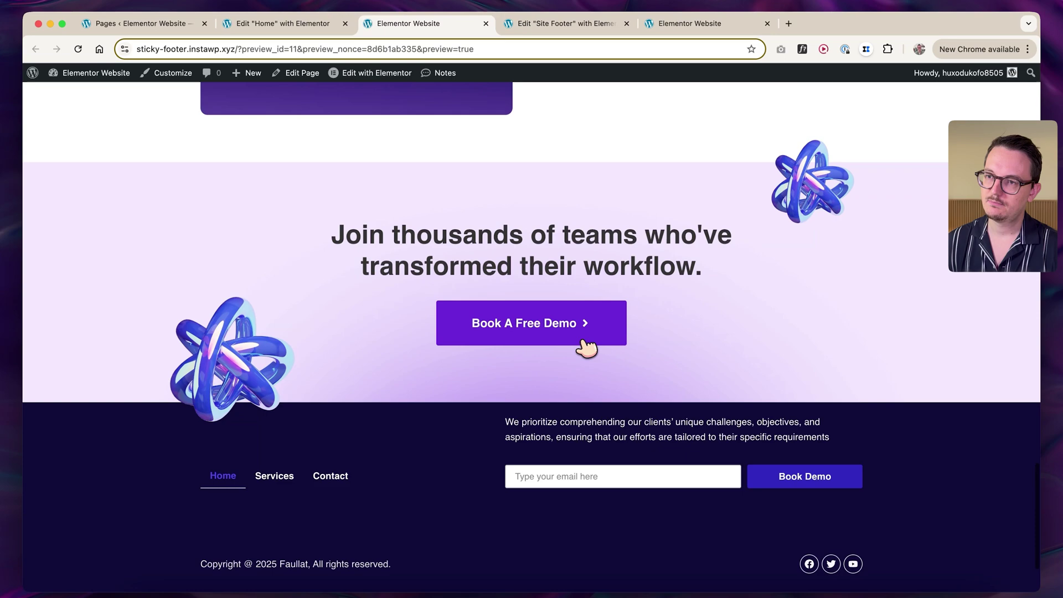
pyautogui.scroll(5, 586, 347)
pyautogui.moveTo(603, 341); pyautogui.dragTo(547, 174)
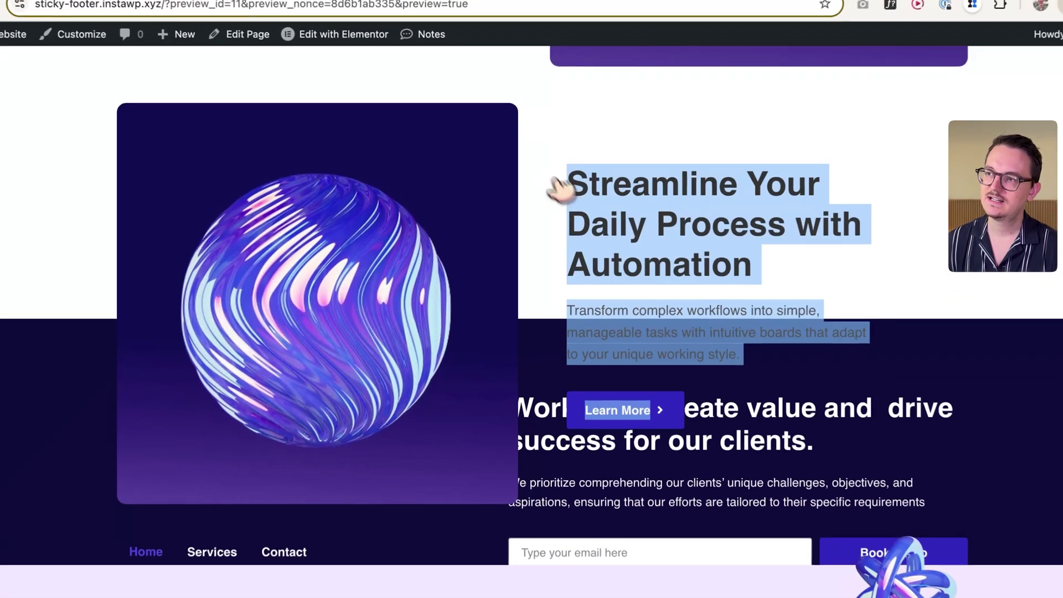
pyautogui.click(568, 202)
pyautogui.scroll(5, 582, 249)
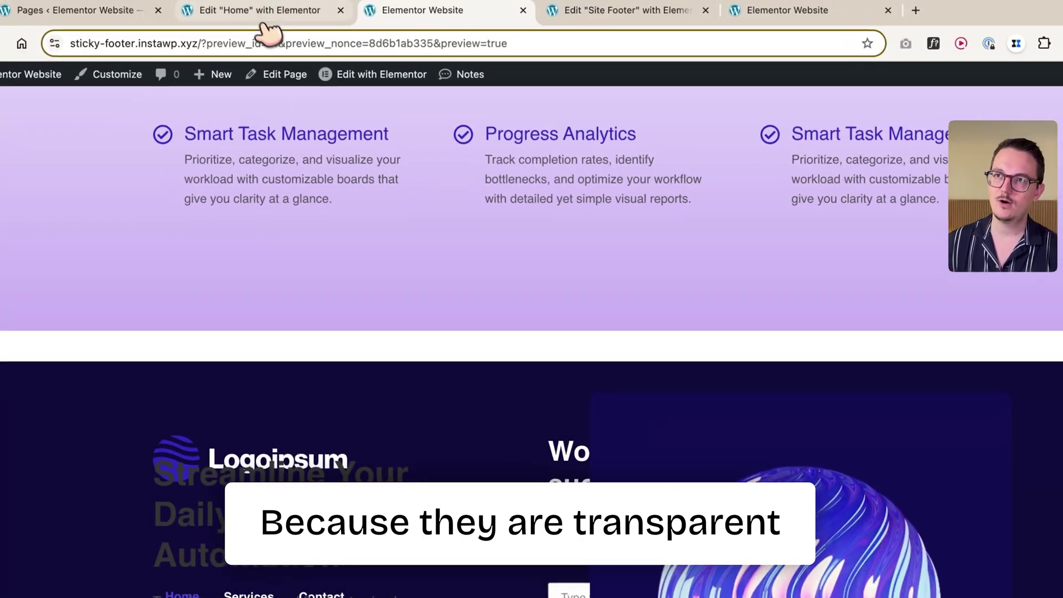
# Back in the Home editor, select the Streamline Your Daily Process section container
pyautogui.click(266, 11)
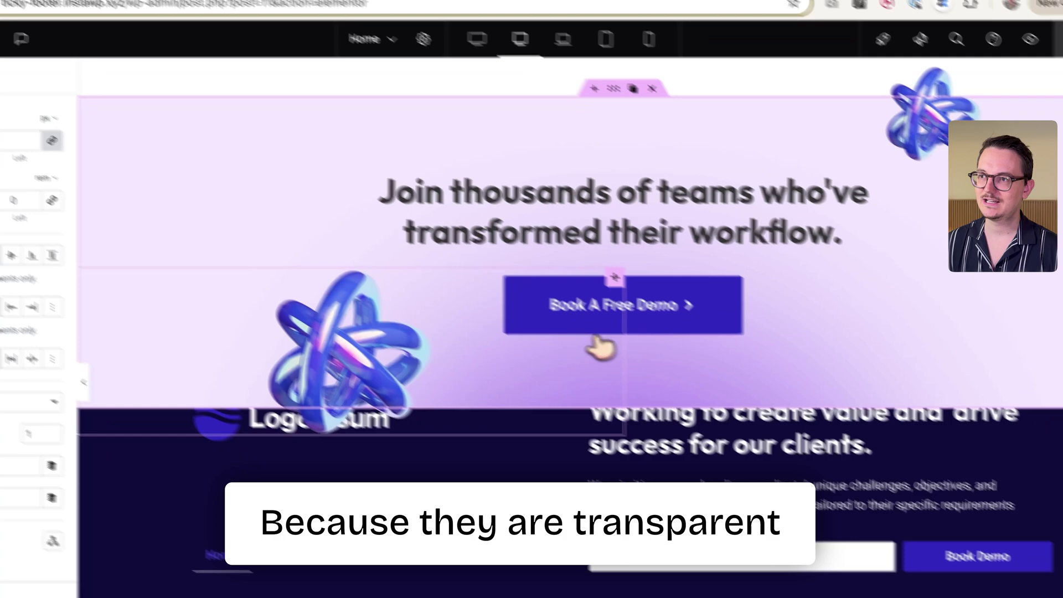
pyautogui.scroll(3, 561, 324)
pyautogui.scroll(5, 562, 324)
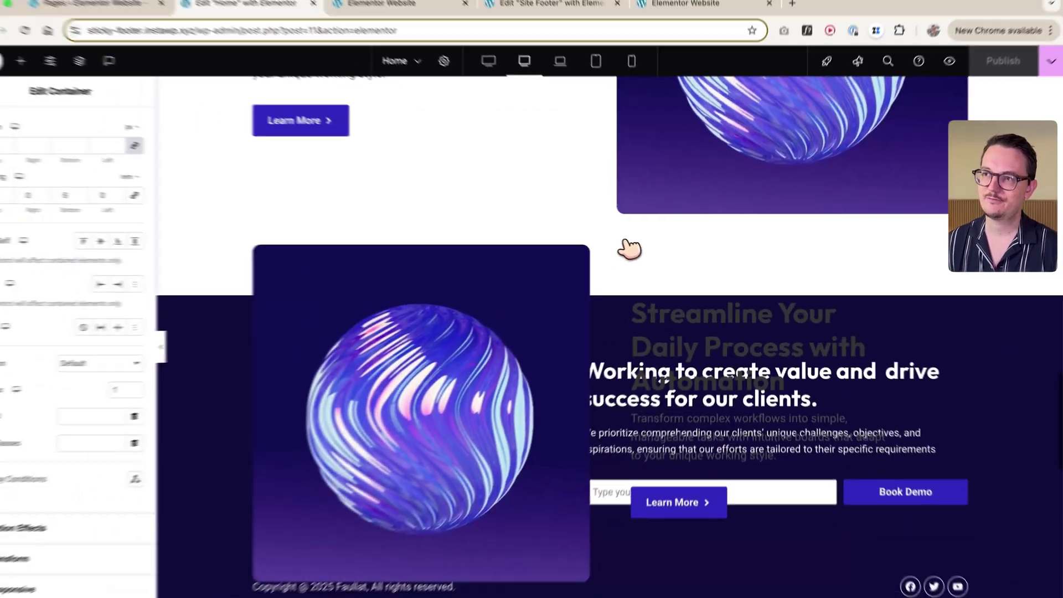
pyautogui.scroll(5, 622, 255)
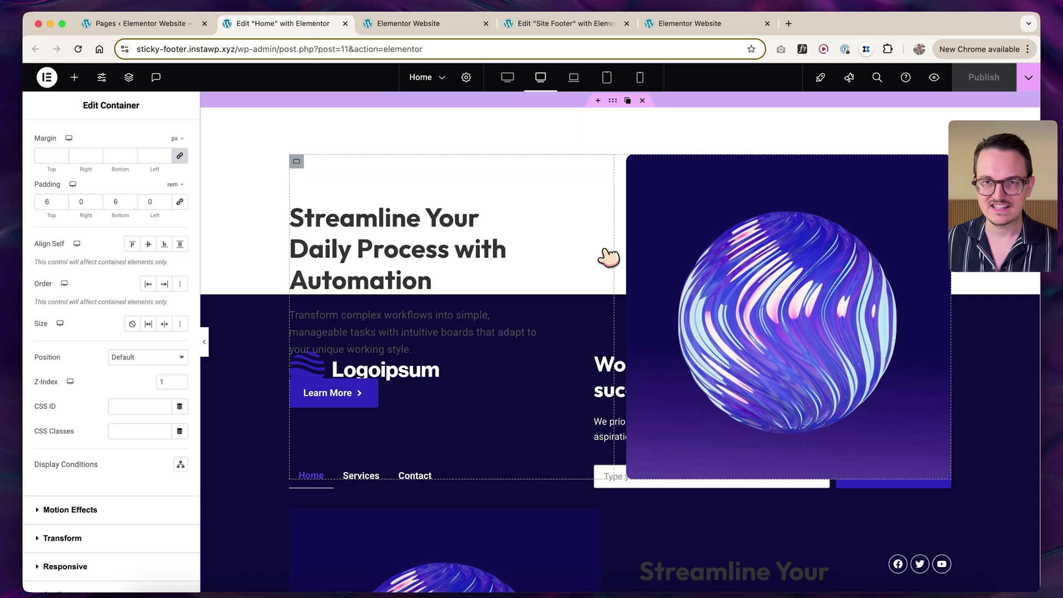
pyautogui.scroll(1, 590, 286)
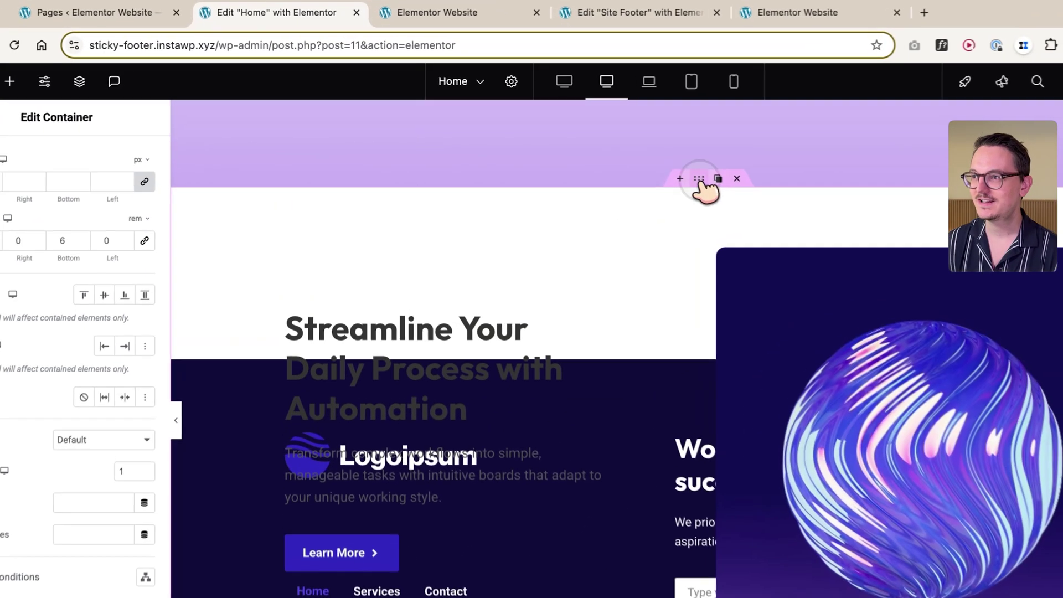
pyautogui.click(612, 154)
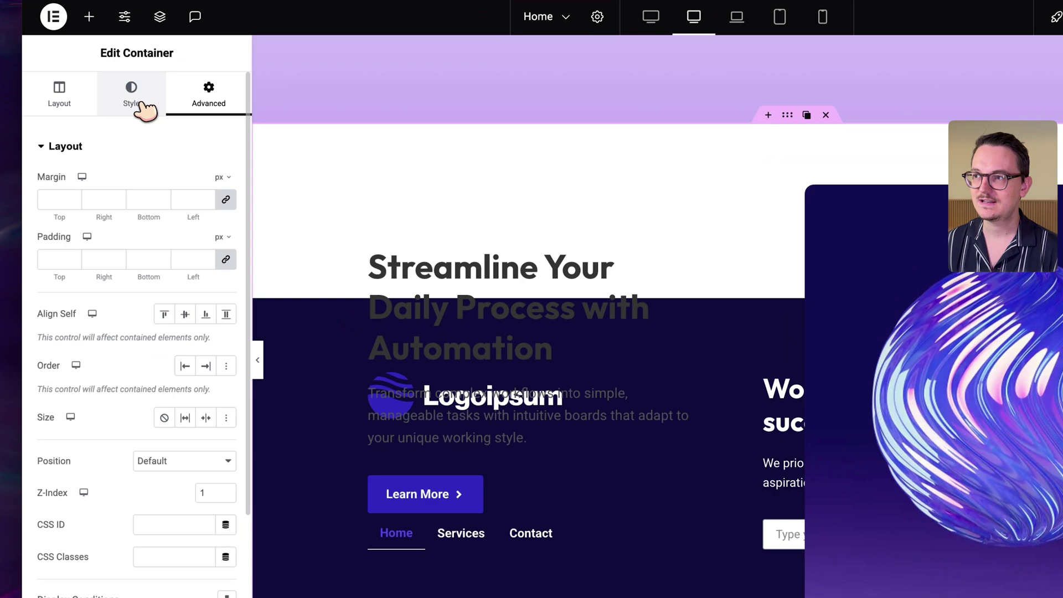
# Give the Streamline section a Classic background using the global Light colour
pyautogui.click(145, 109)
pyautogui.click(165, 215)
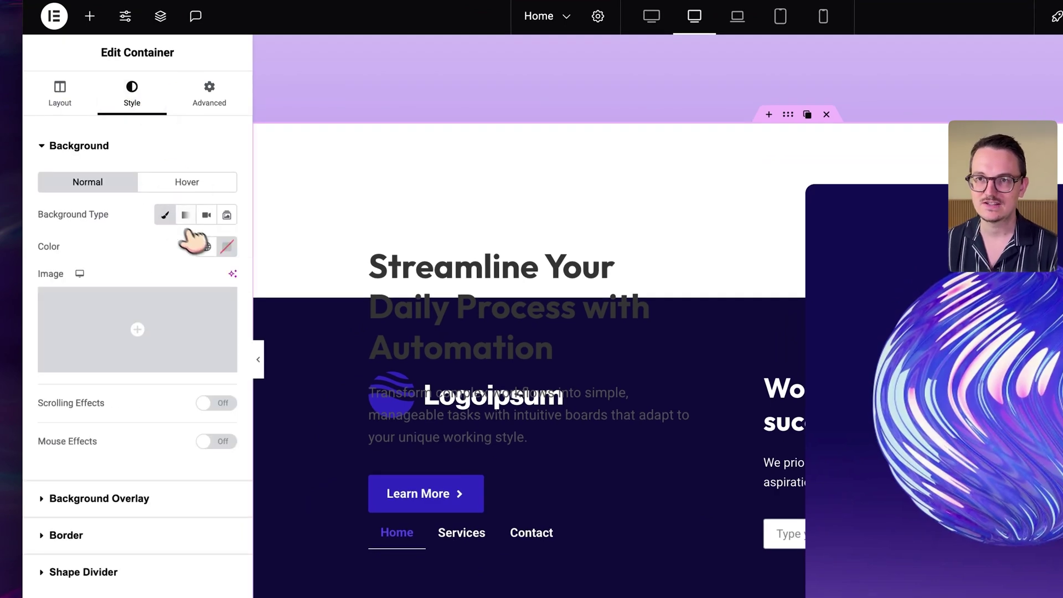
pyautogui.click(205, 246)
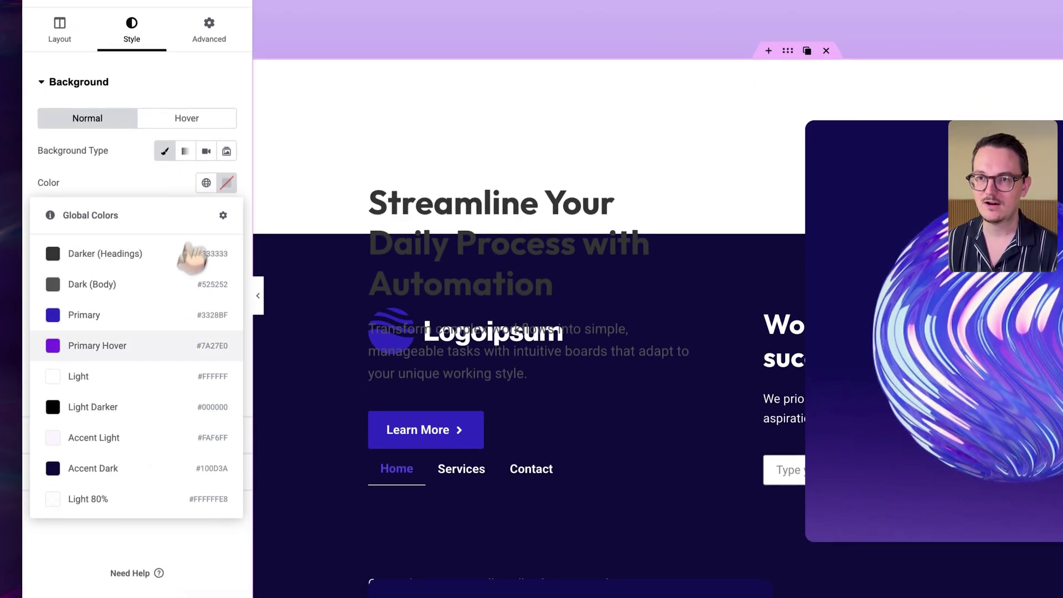
pyautogui.click(161, 376)
# Apply the same Light (#FFFFFF) background to the Designed for the Way You Work section
pyautogui.scroll(-5, 548, 301)
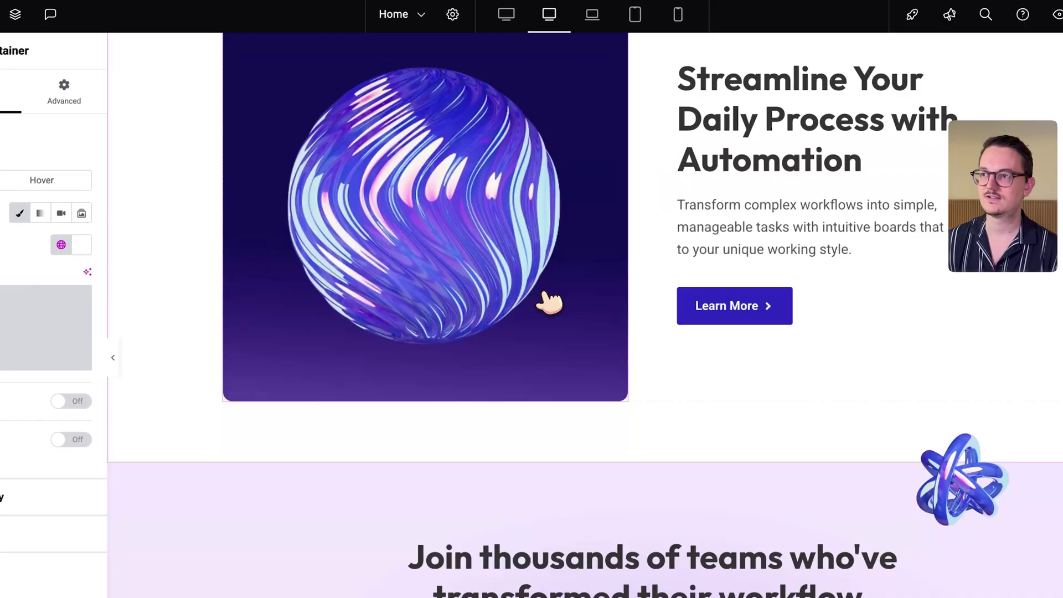
pyautogui.scroll(-5, 547, 301)
pyautogui.scroll(10, 543, 299)
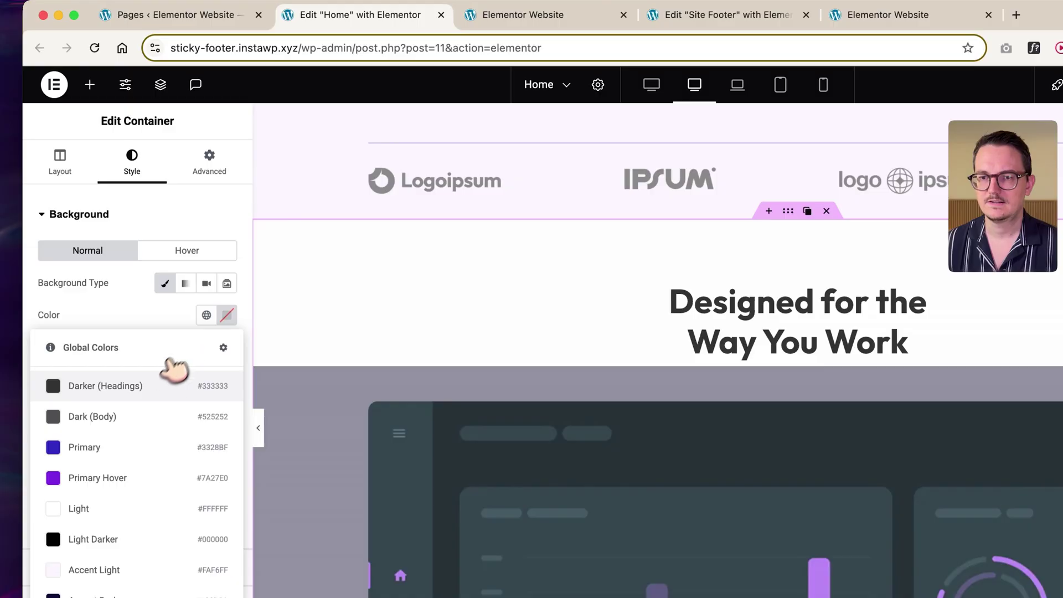
pyautogui.click(161, 509)
pyautogui.scroll(-7, 377, 348)
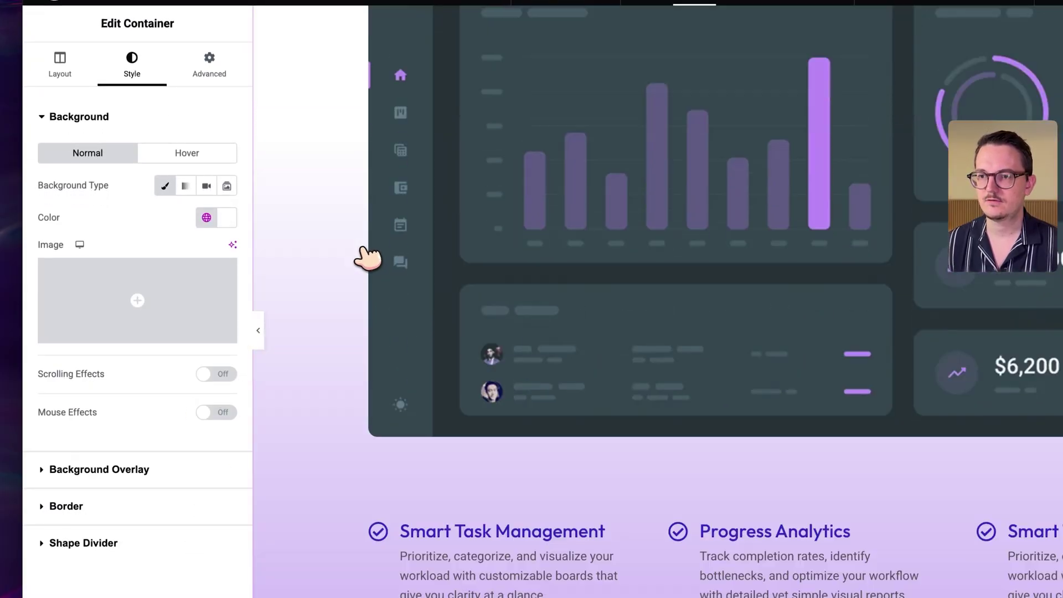
pyautogui.scroll(-5, 367, 256)
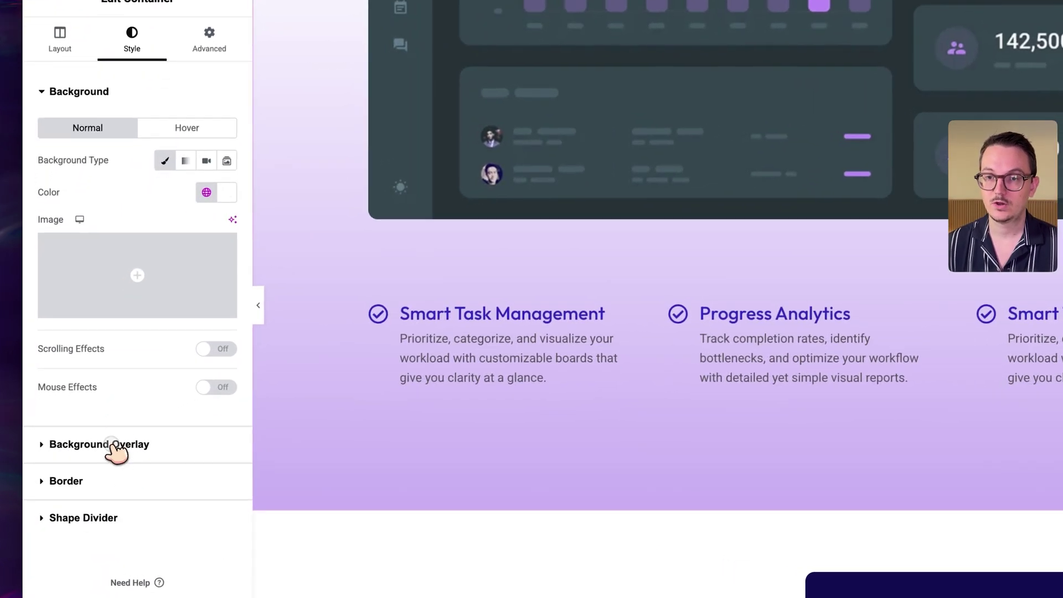
# Move the gradient overlay's first colour stop to 31%, keeping the second stop at 100%
pyautogui.click(118, 453)
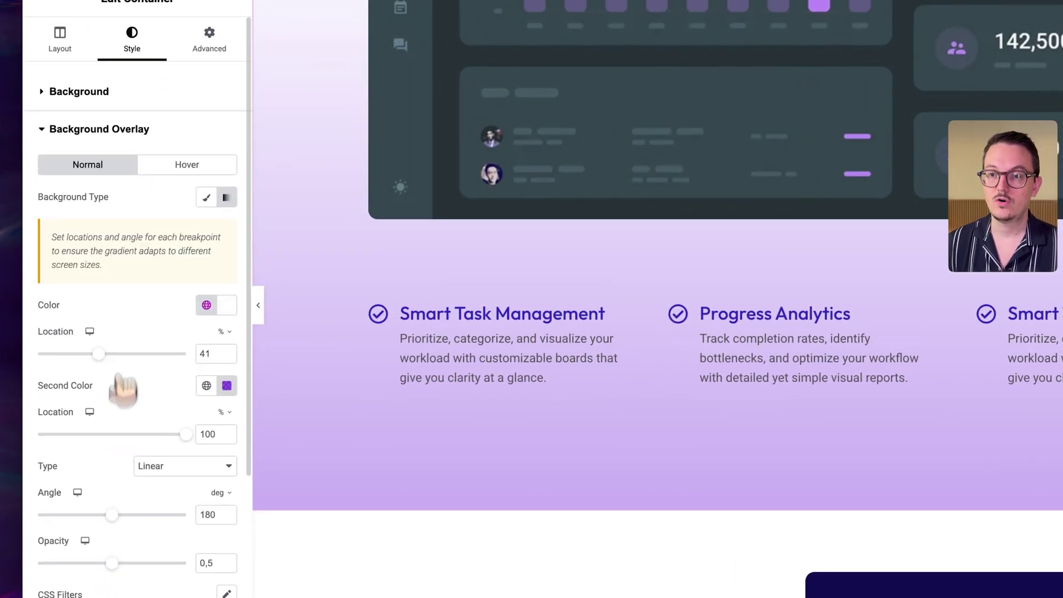
pyautogui.scroll(-3, 123, 387)
pyautogui.moveTo(186, 287)
pyautogui.mouseDown()
pyautogui.moveTo(150, 286)
pyautogui.moveTo(188, 287)
pyautogui.mouseUp()
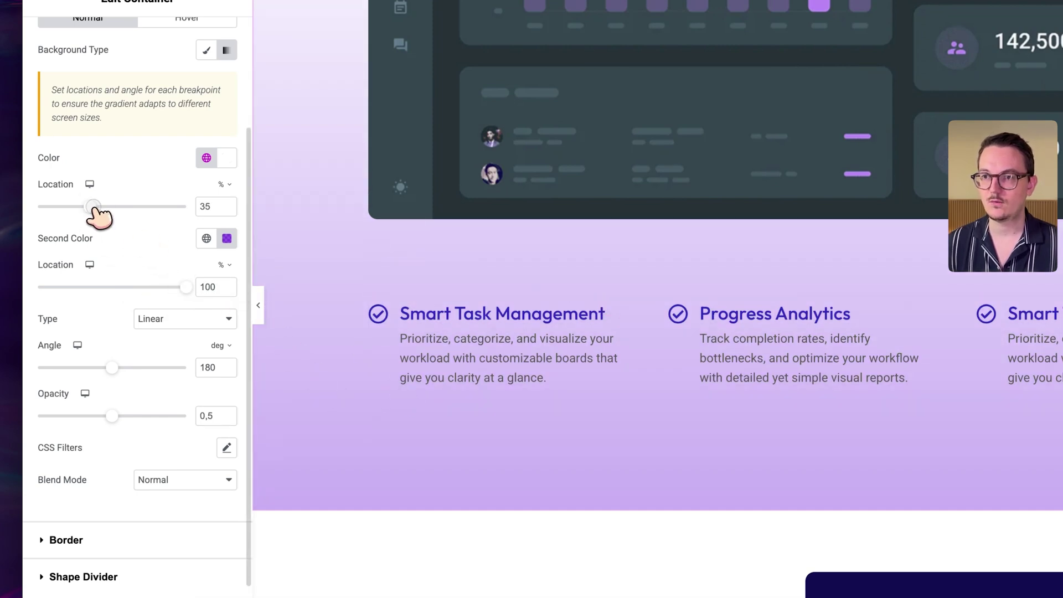
pyautogui.moveTo(93, 208)
pyautogui.mouseDown()
pyautogui.moveTo(101, 212)
pyautogui.moveTo(93, 213)
pyautogui.mouseUp()
pyautogui.scroll(6, 373, 296)
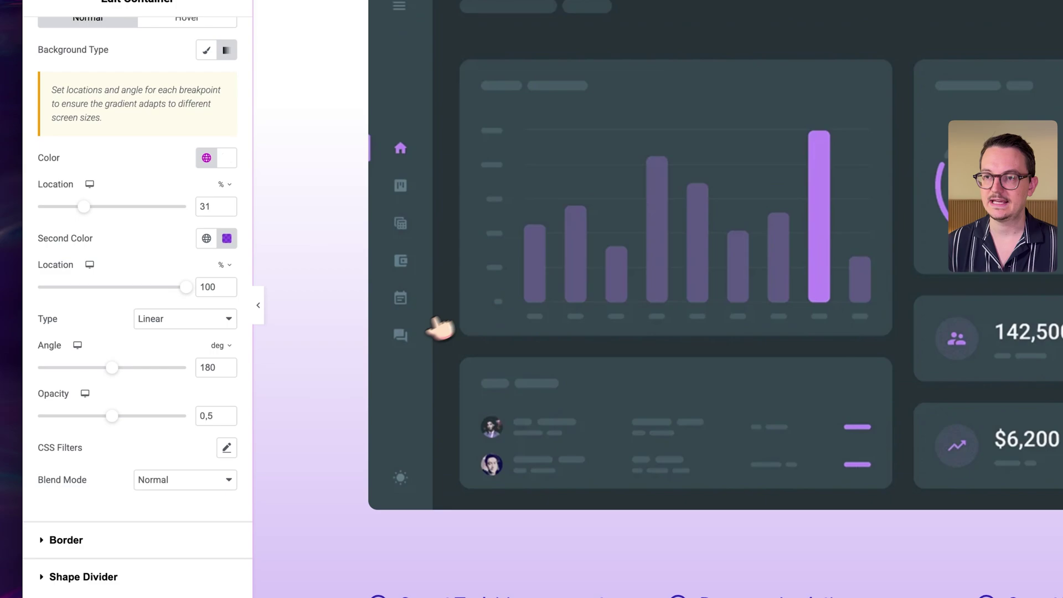
pyautogui.scroll(-3, 244, 498)
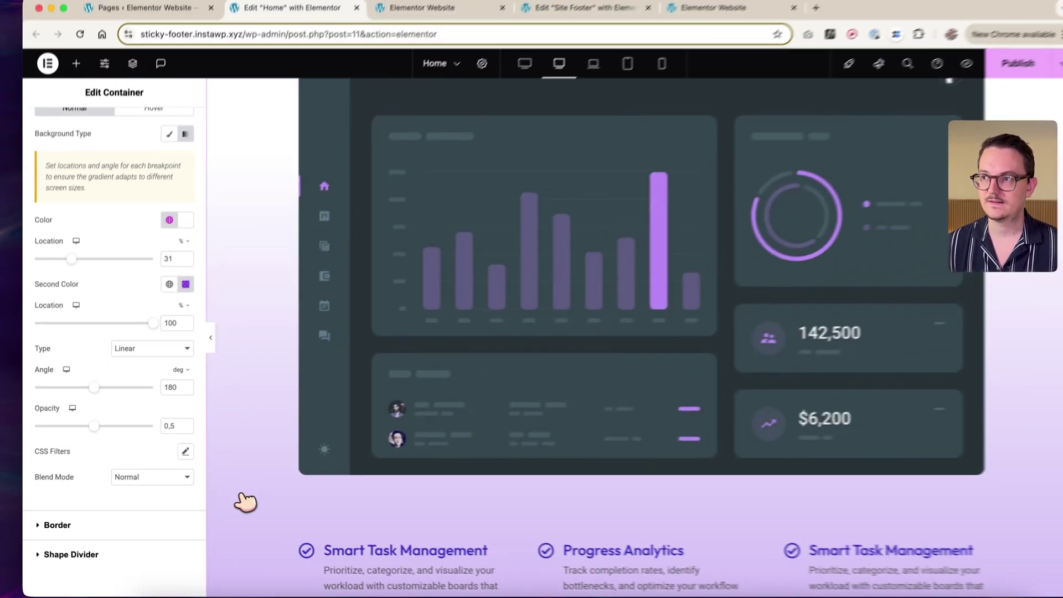
pyautogui.scroll(12, 277, 315)
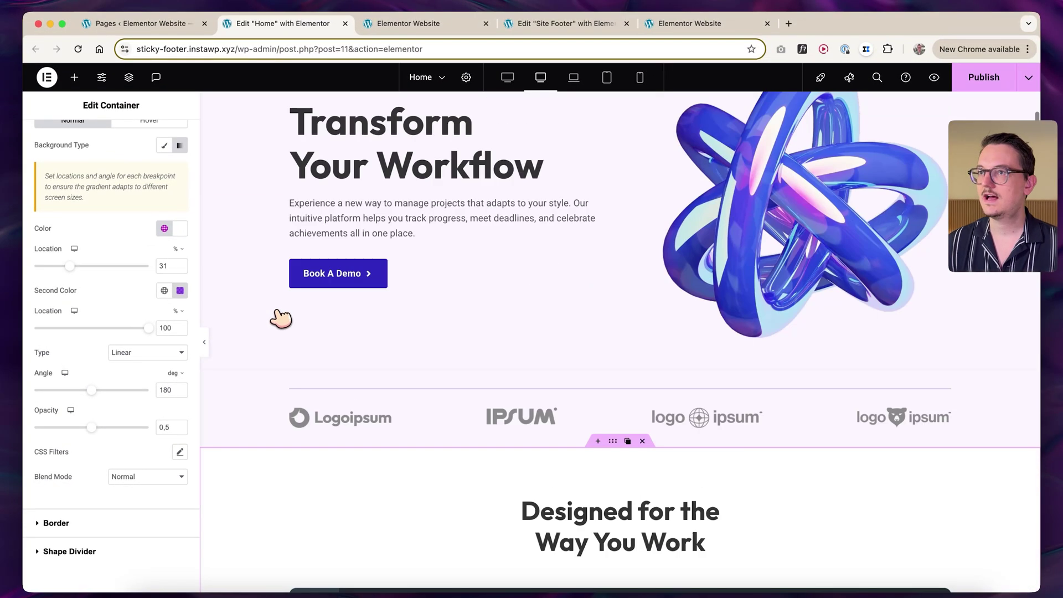
pyautogui.scroll(3, 281, 319)
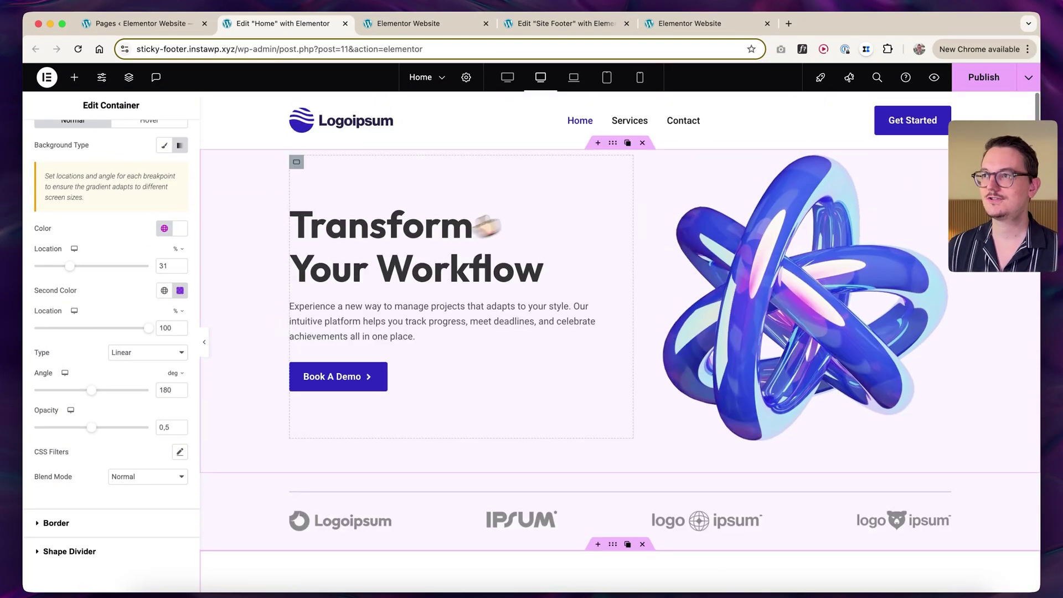
# Select the Transform Your Workflow hero, scroll the live preview to the footer, then return to the editor
pyautogui.click(614, 137)
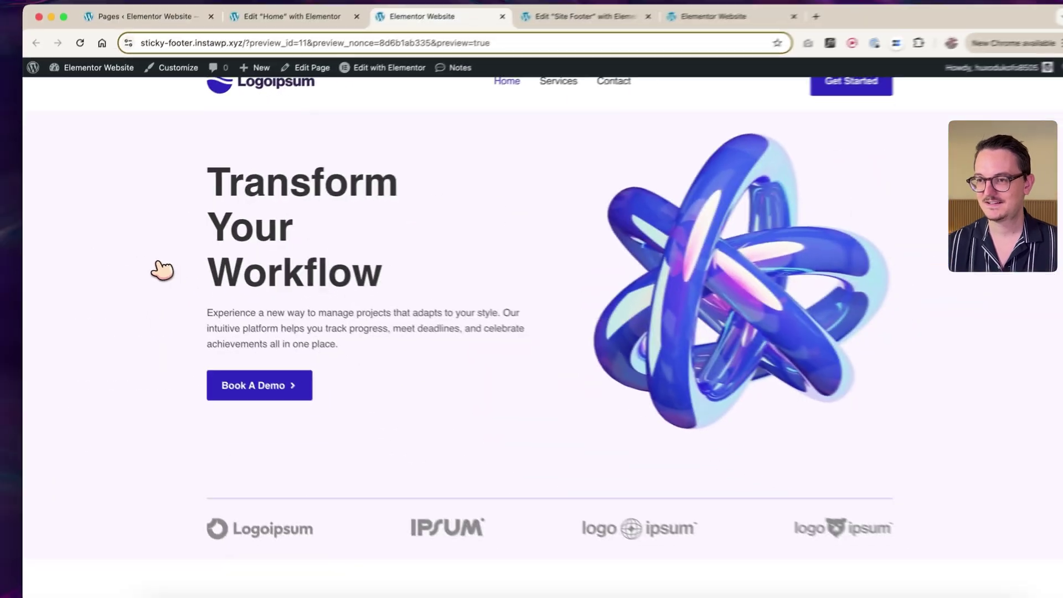
pyautogui.scroll(-15, 158, 269)
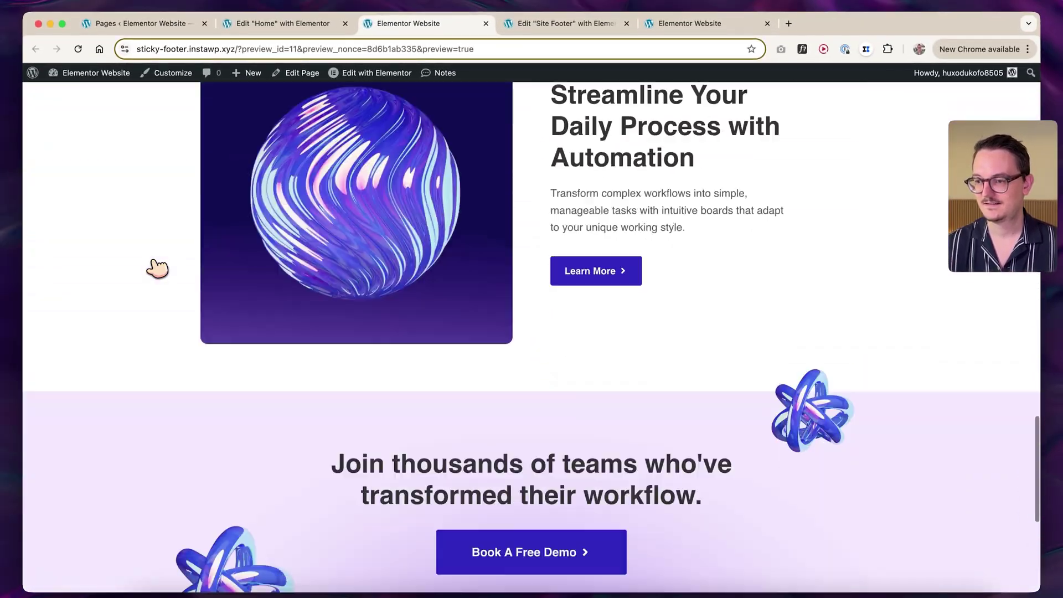
pyautogui.scroll(-5, 158, 269)
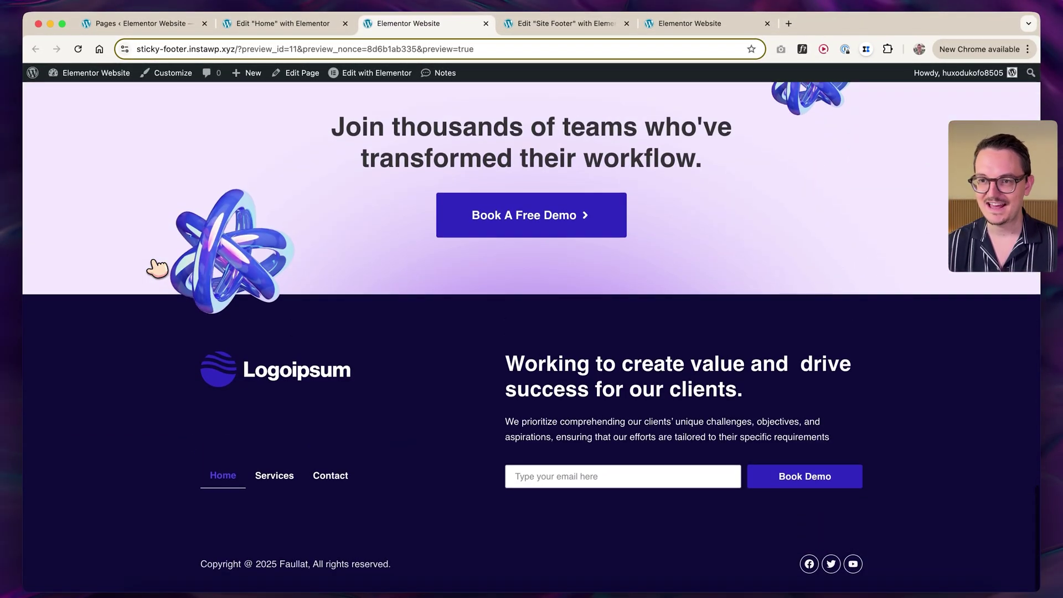
pyautogui.scroll(4, 157, 268)
pyautogui.scroll(-4, 158, 268)
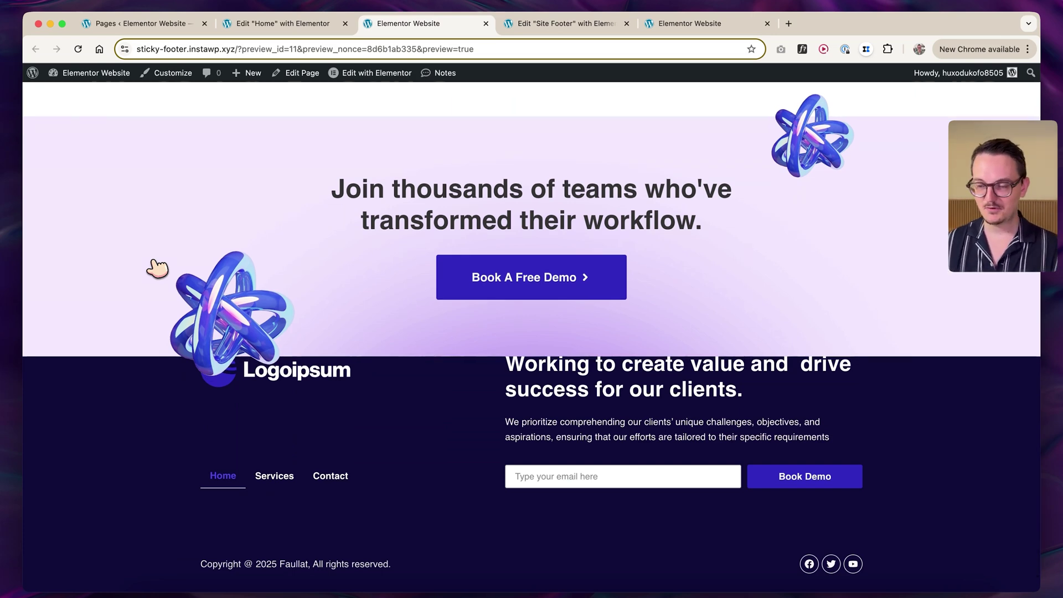
pyautogui.scroll(-1, 142, 301)
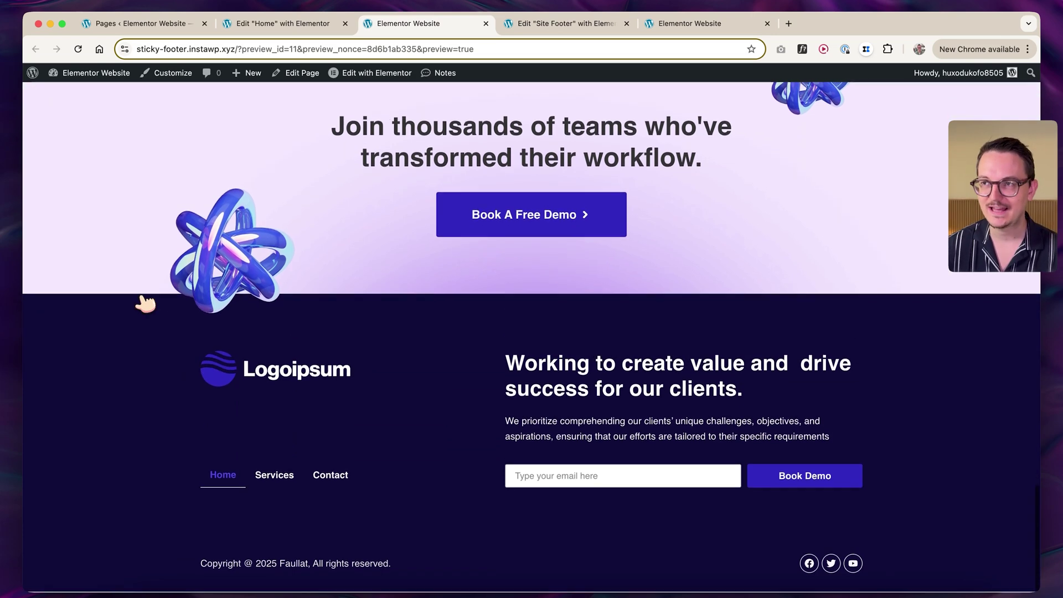
pyautogui.scroll(4, 142, 301)
pyautogui.hotkey('ctrl', 'shift', 'Tab')
# Scroll the tablet-width page to check the footer reveal
pyautogui.scroll(-4, 707, 297)
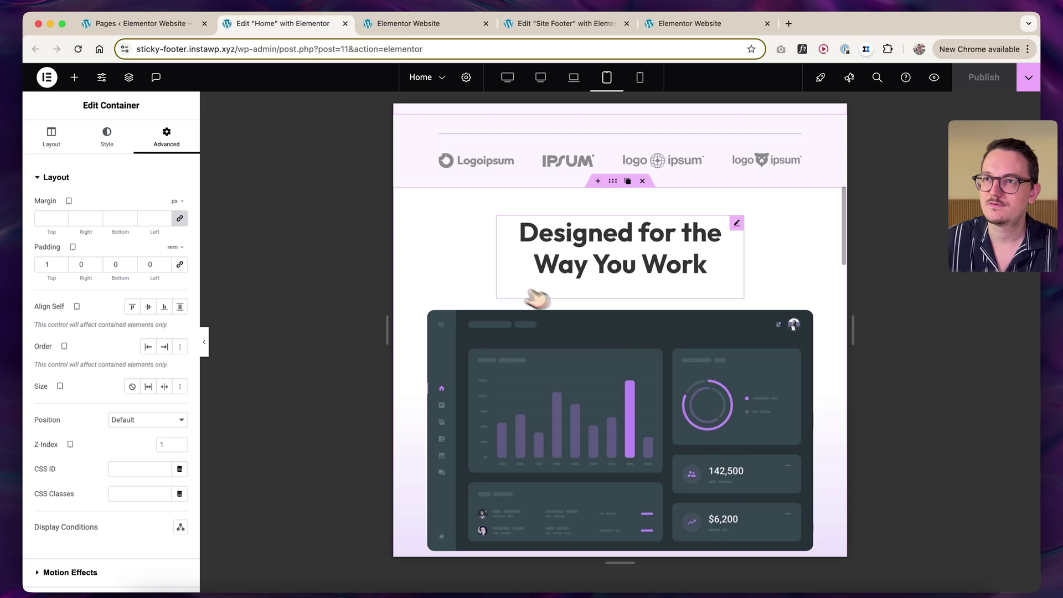
pyautogui.scroll(-20, 840, 277)
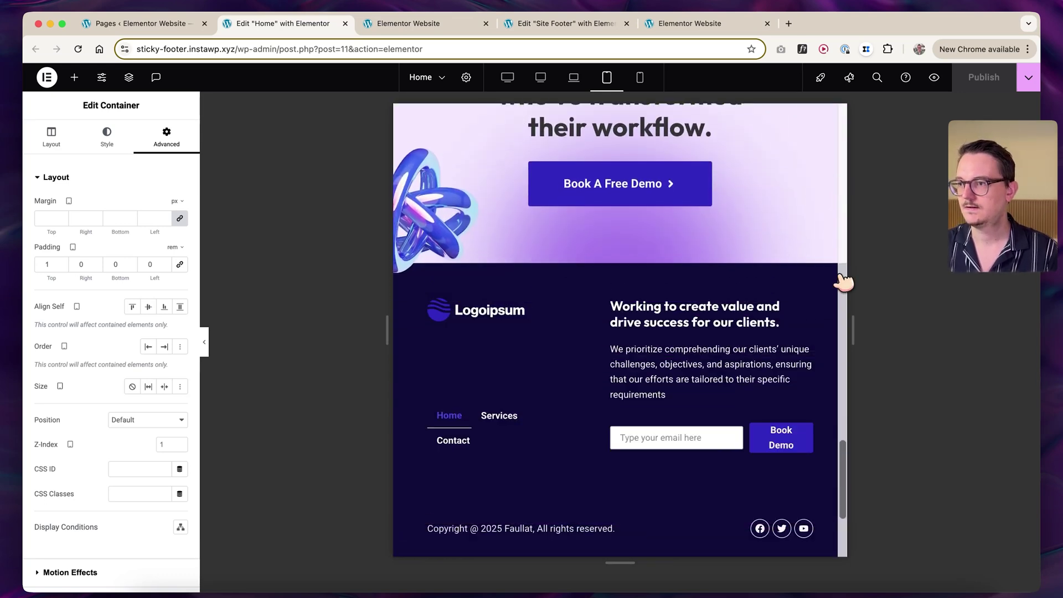
pyautogui.scroll(6, 842, 282)
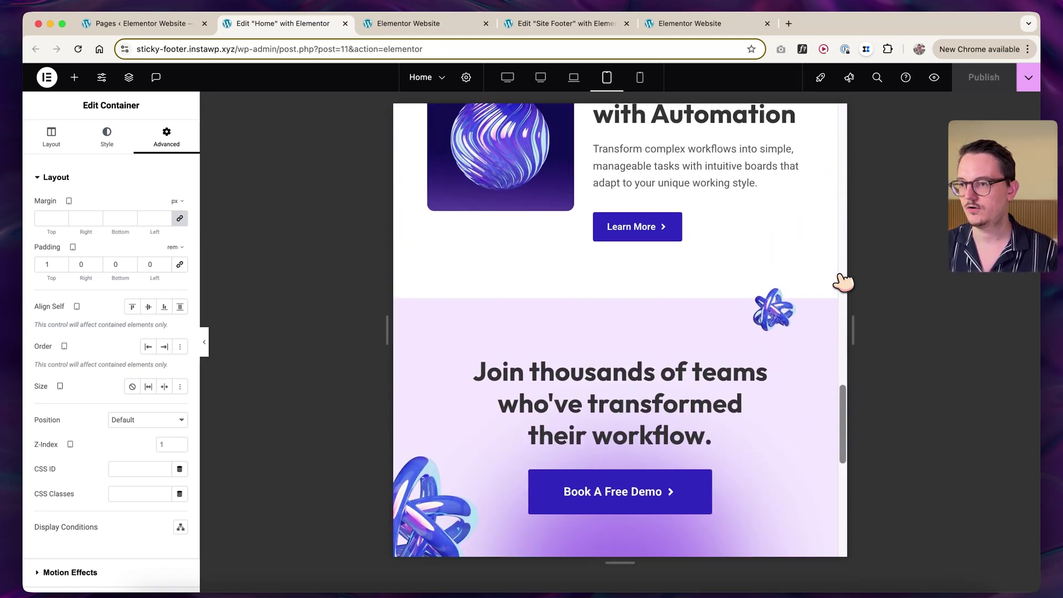
pyautogui.scroll(-4, 843, 283)
pyautogui.scroll(2, 842, 282)
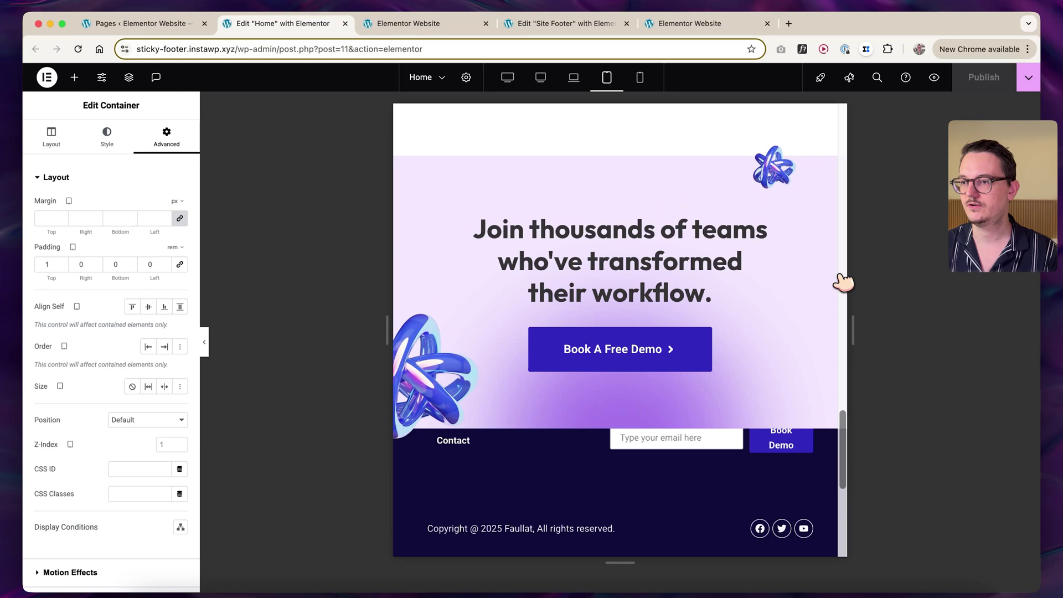
pyautogui.scroll(-3, 842, 282)
pyautogui.scroll(-1, 842, 282)
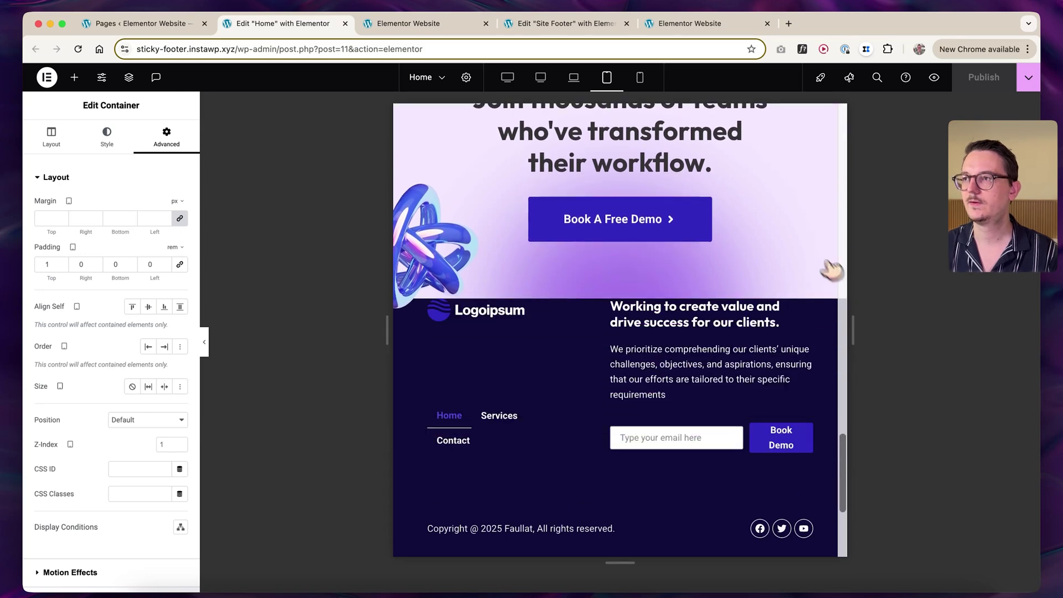
# Switch to mobile width and scroll down to check the footer reveal
pyautogui.click(642, 83)
pyautogui.scroll(-3, 704, 248)
pyautogui.scroll(-2, 705, 249)
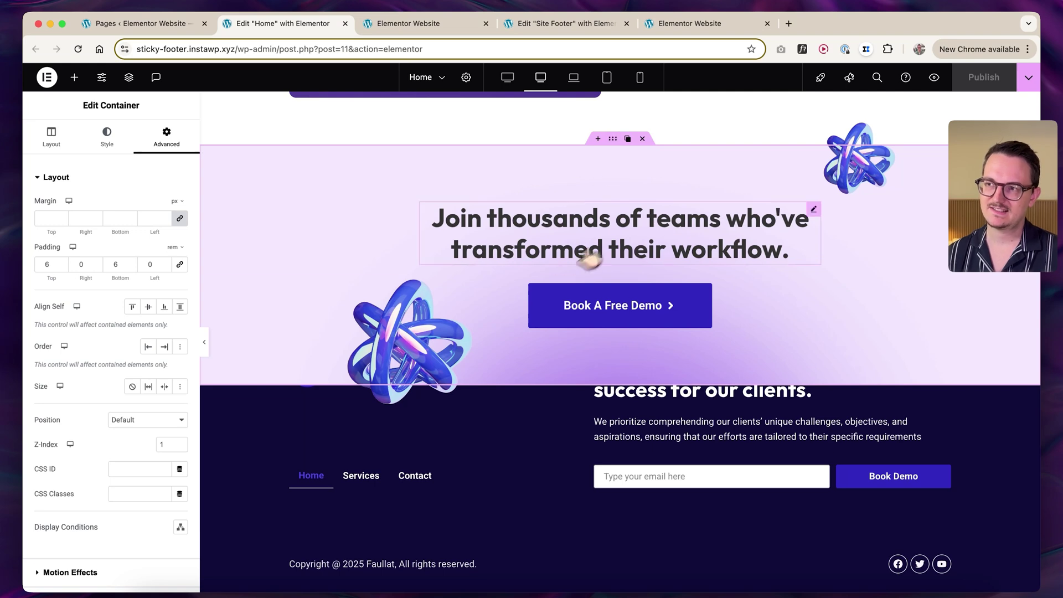
pyautogui.scroll(-4, 562, 225)
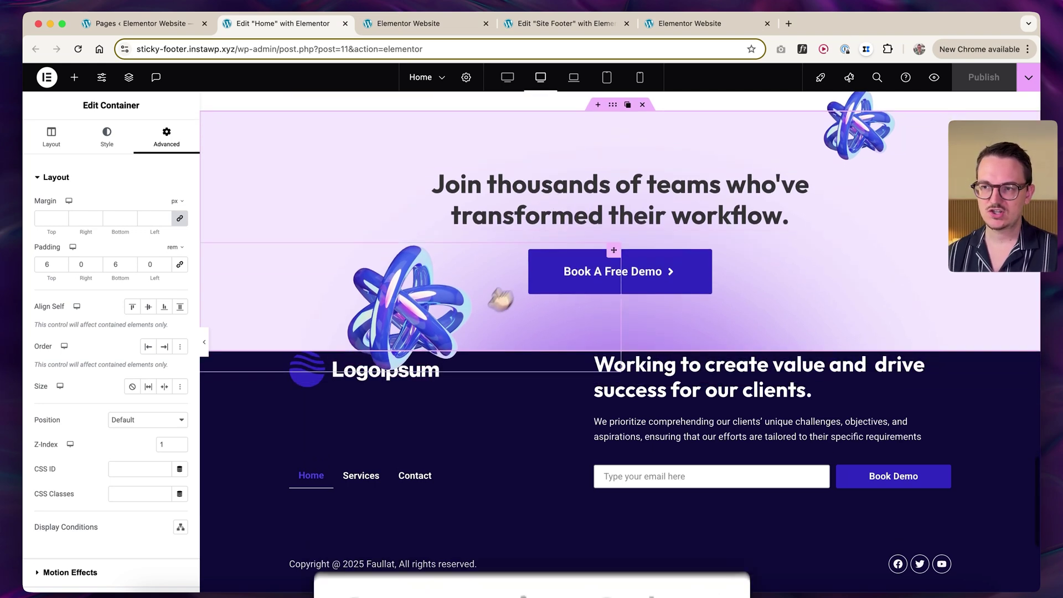
pyautogui.scroll(1, 313, 312)
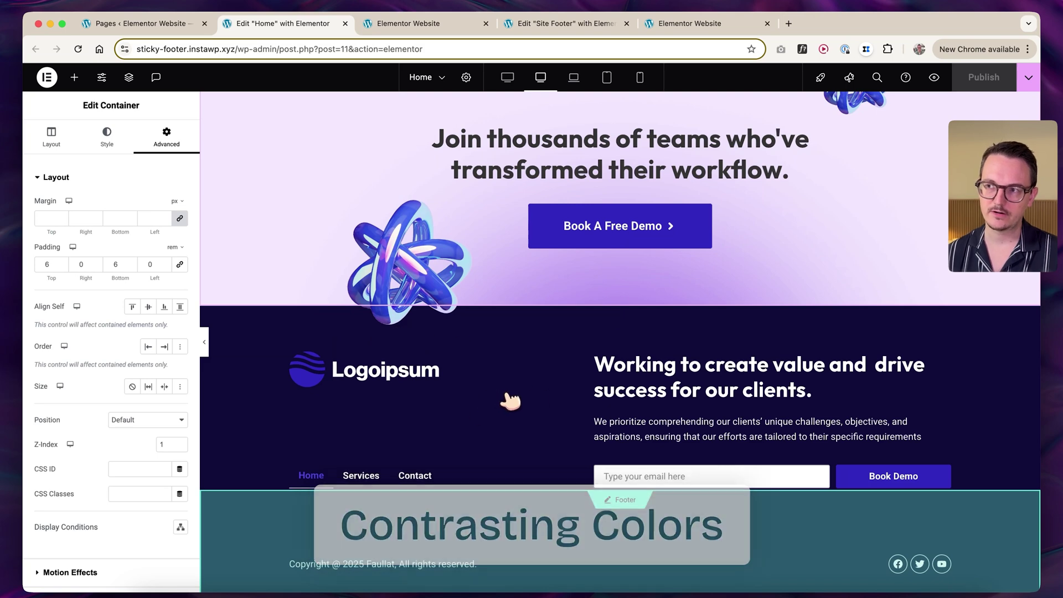
pyautogui.scroll(3, 521, 390)
pyautogui.scroll(-4, 536, 381)
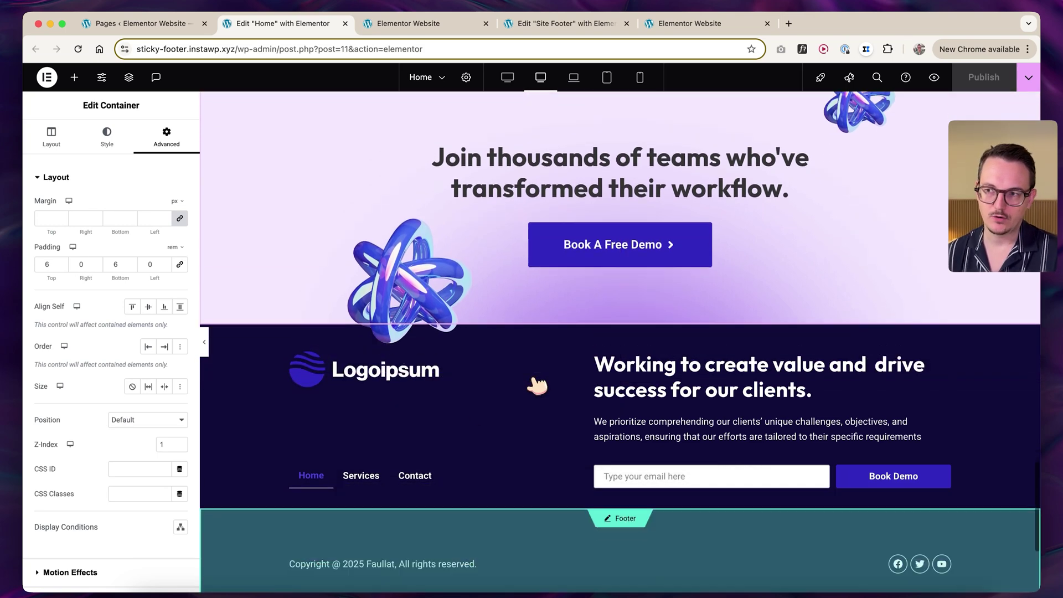
pyautogui.scroll(5, 563, 368)
pyautogui.scroll(3, 591, 338)
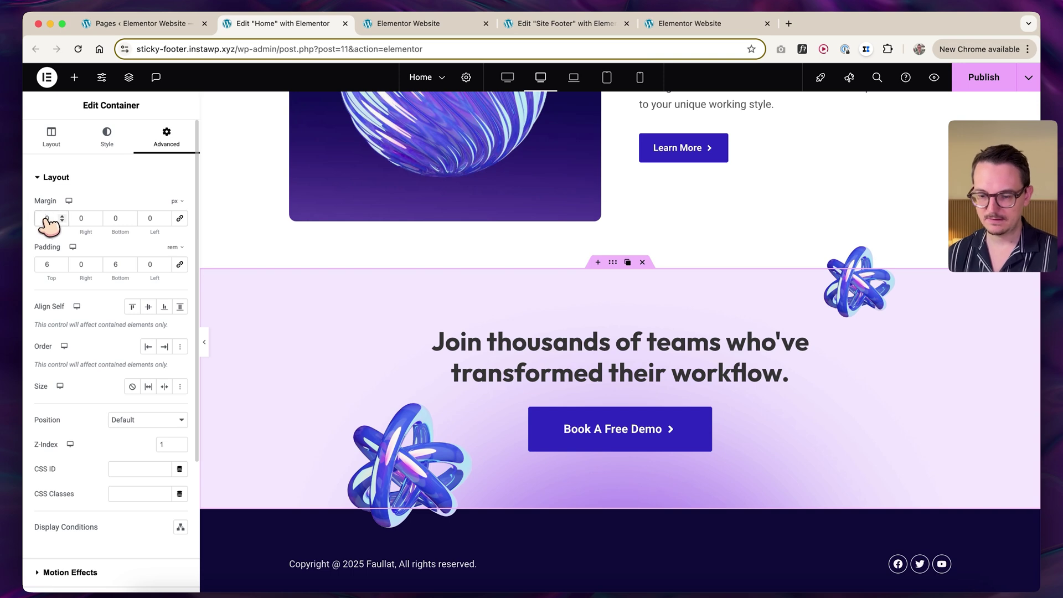
# Try a 50 top margin on the CTA section, then remove it
pyautogui.write('50')
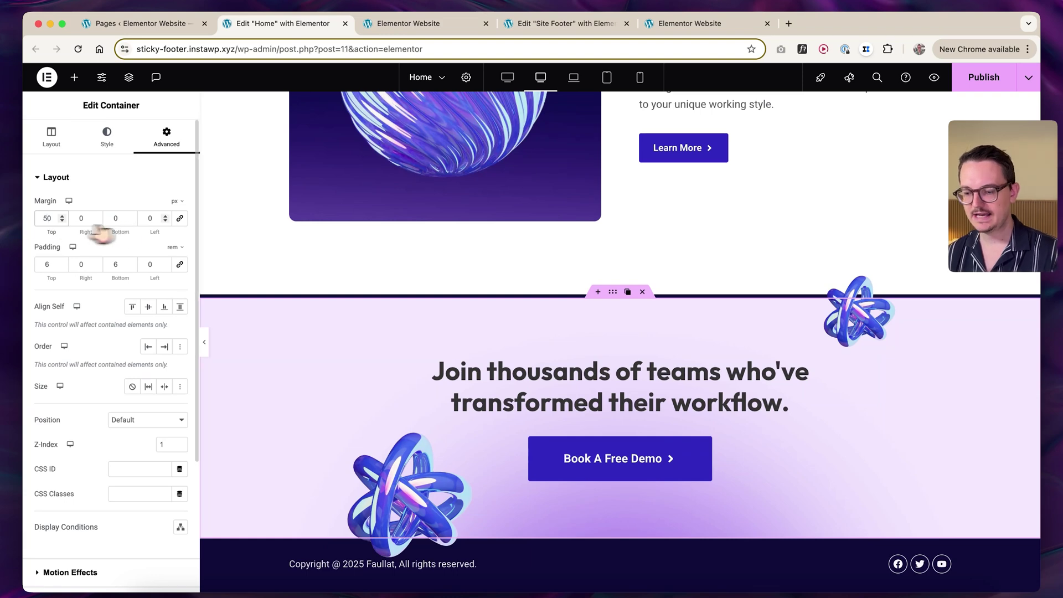
pyautogui.press('BackSpace')
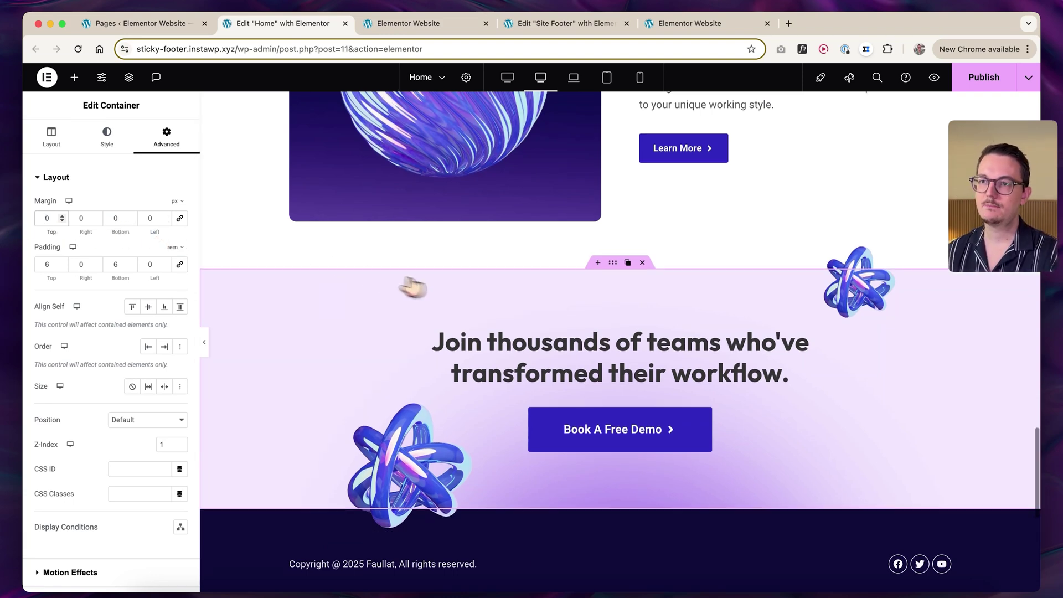
pyautogui.scroll(3, 339, 318)
pyautogui.scroll(1, 379, 368)
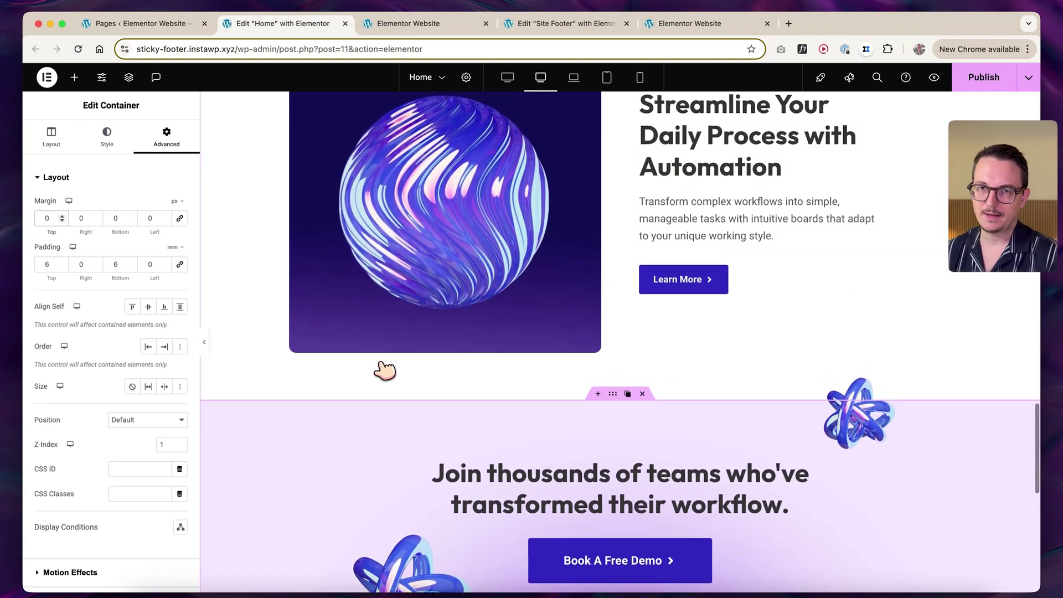
pyautogui.scroll(-10, 384, 367)
pyautogui.scroll(6, 533, 384)
pyautogui.scroll(10, 597, 434)
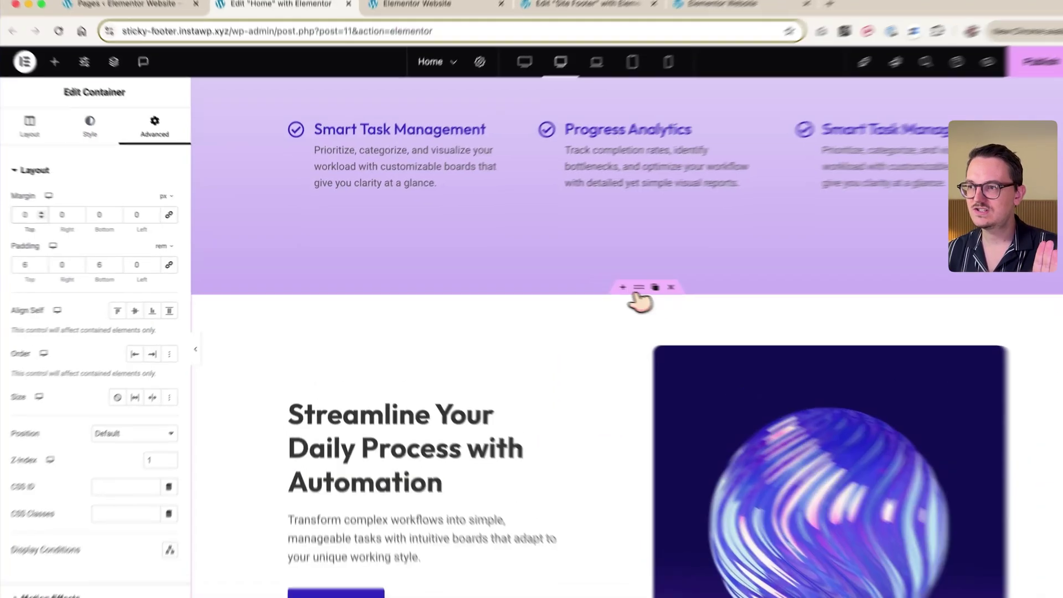
# Give the Streamline section top margins of 60, then 160, then clear it
pyautogui.click(615, 293)
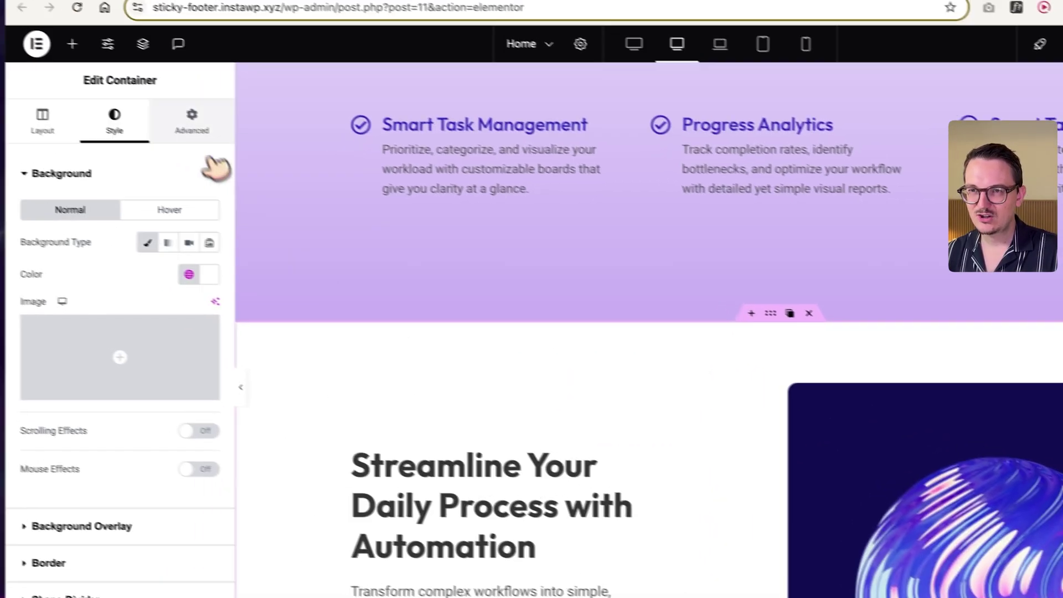
pyautogui.click(125, 106)
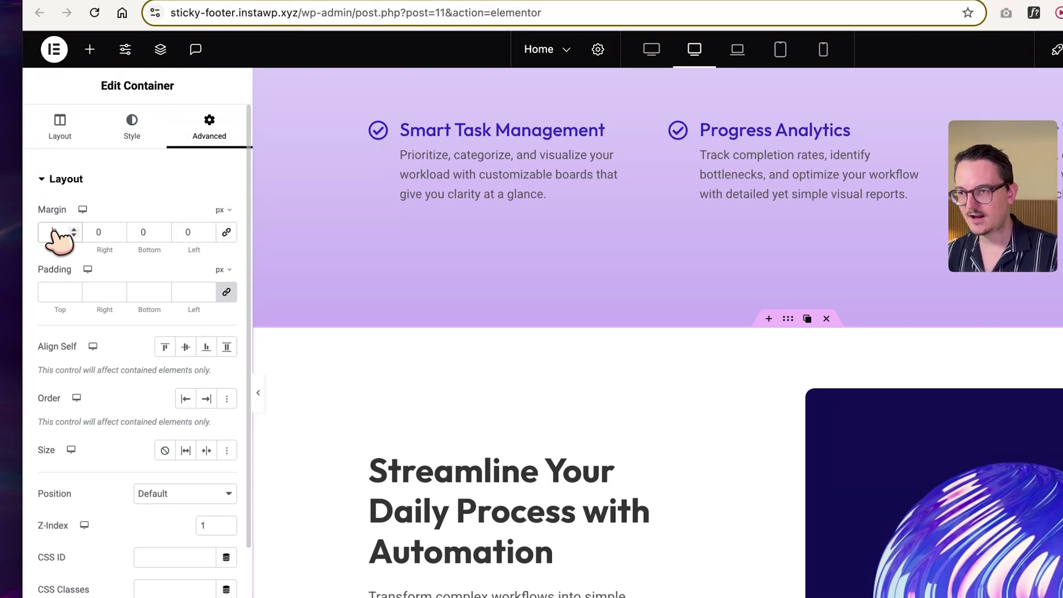
pyautogui.write('60')
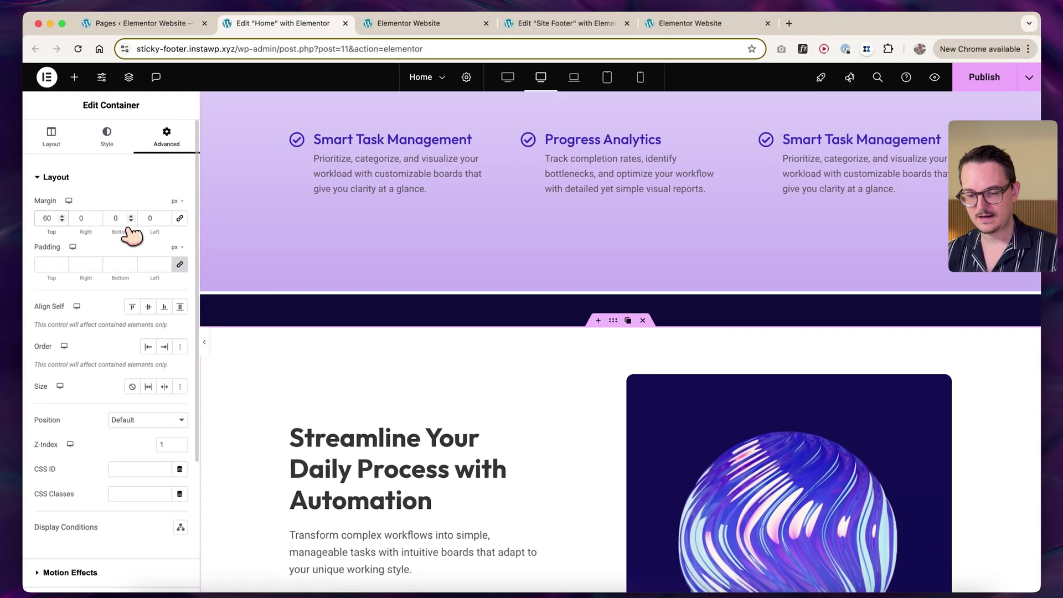
pyautogui.press('Left')
pyautogui.press('Left')
pyautogui.write('1')
pyautogui.doubleClick(47, 218)
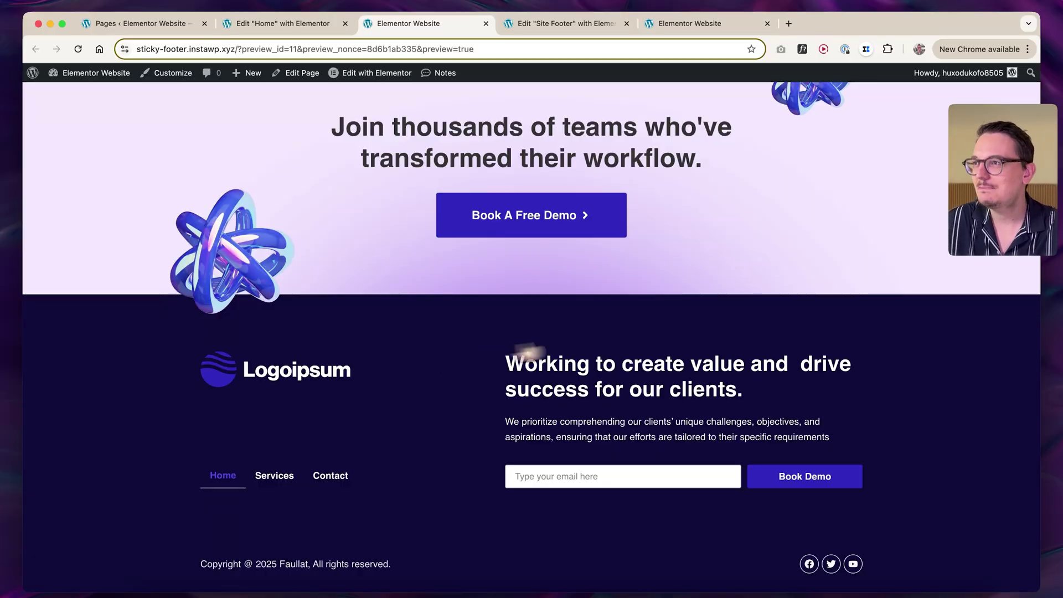
# Switch to the finished example site and scroll to where the rounded banner overlaps the footer
pyautogui.click(686, 32)
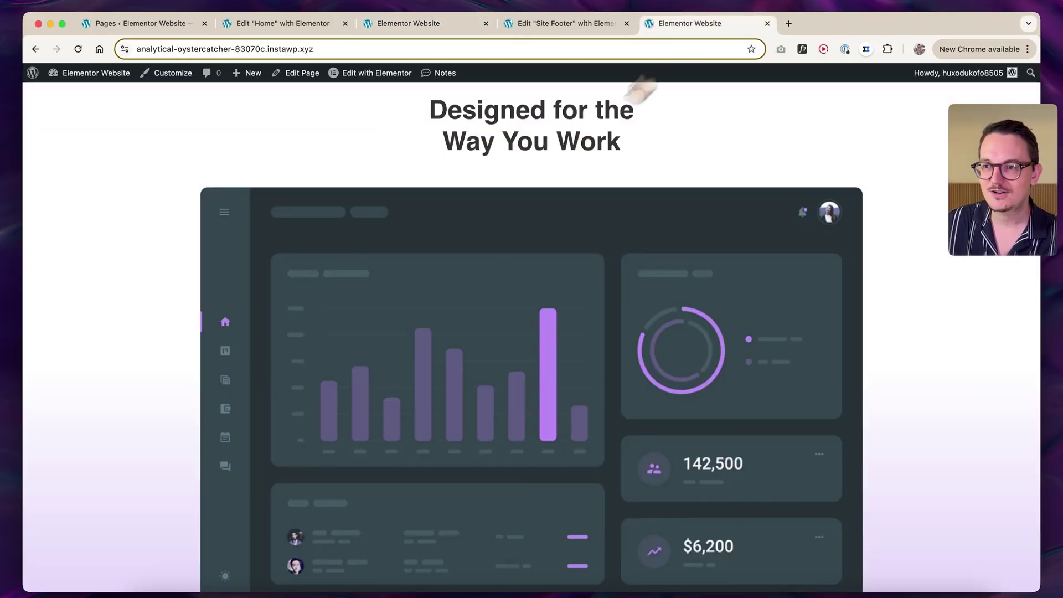
pyautogui.scroll(-15, 450, 282)
pyautogui.scroll(1, 360, 333)
pyautogui.scroll(3, 360, 333)
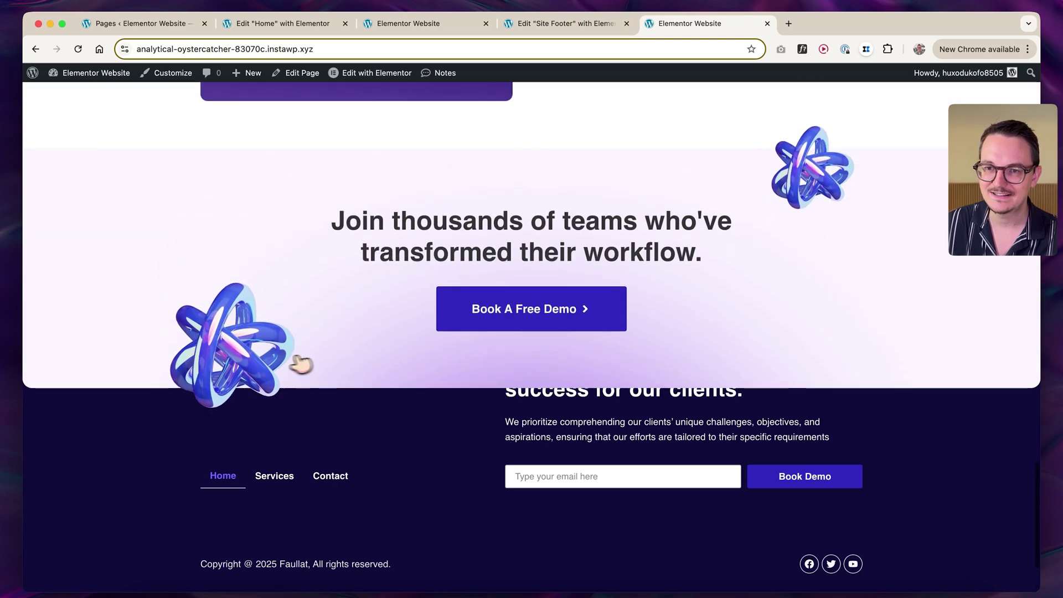
pyautogui.scroll(-3, 71, 332)
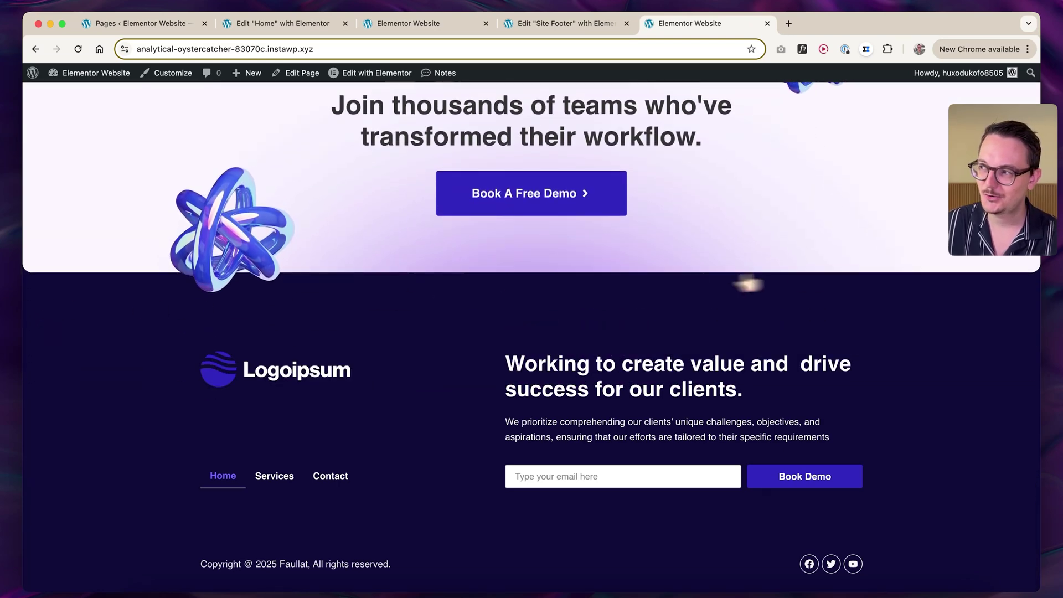
pyautogui.scroll(2, 974, 293)
pyautogui.scroll(-2, 978, 292)
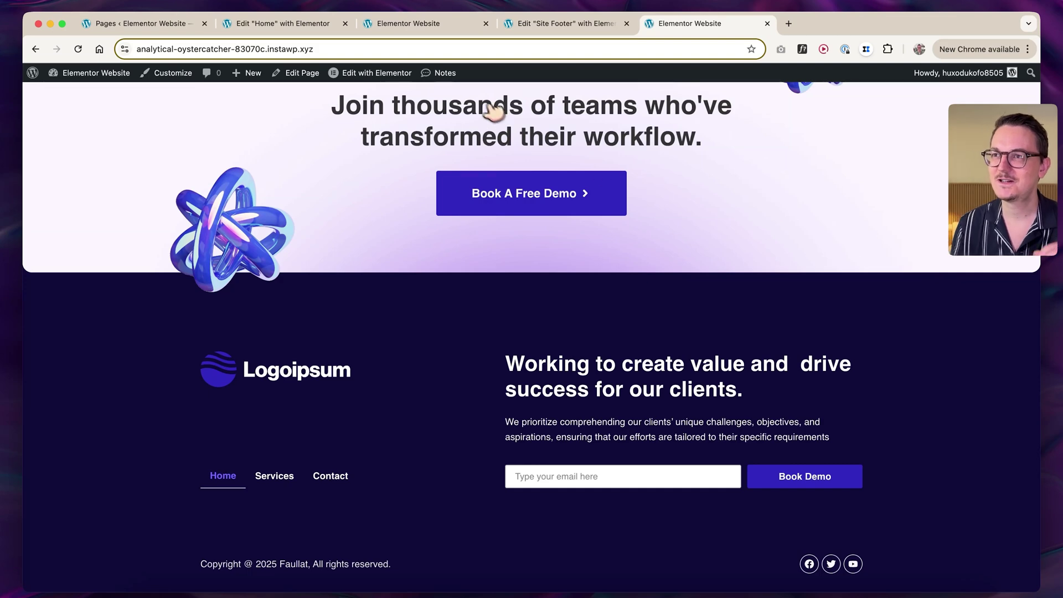
pyautogui.scroll(1, 396, 163)
# Back in the editor, give the Join thousands banner a linked 24 px border radius
pyautogui.click(299, 30)
pyautogui.scroll(1, 622, 175)
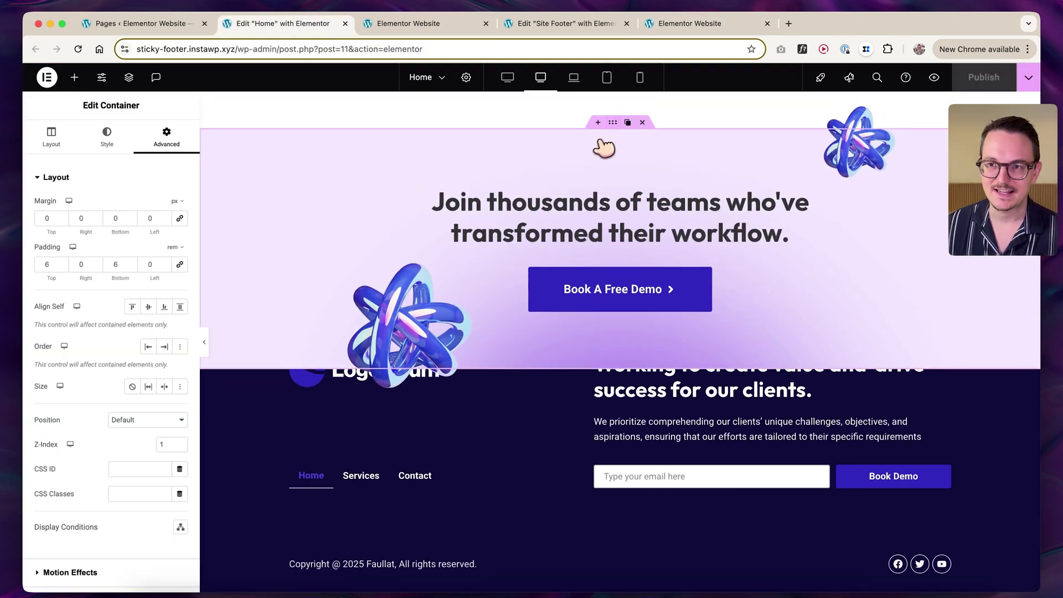
pyautogui.scroll(-4, 404, 249)
pyautogui.scroll(3, 491, 396)
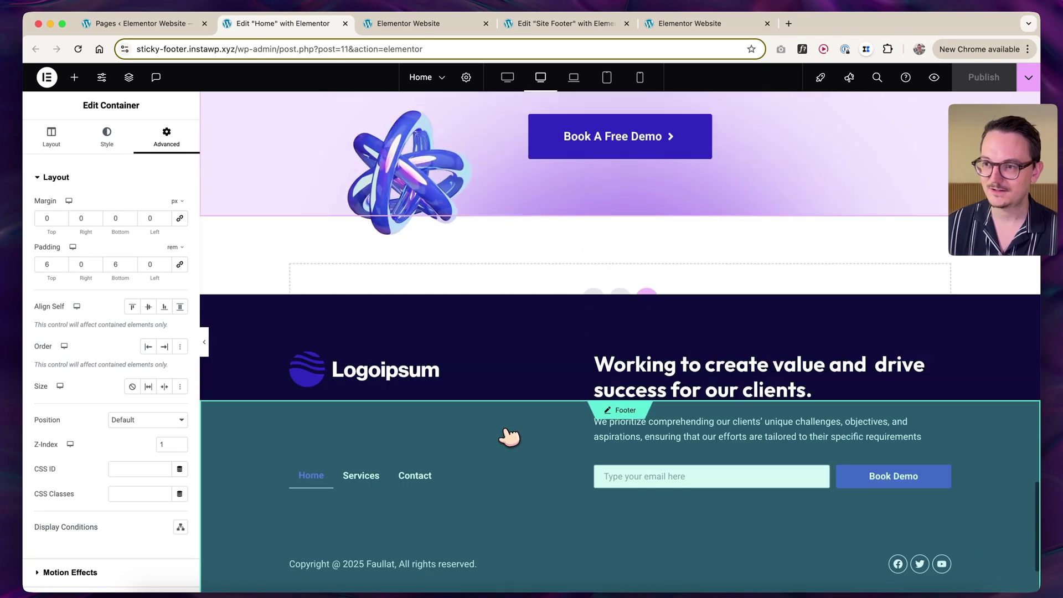
pyautogui.scroll(4, 570, 386)
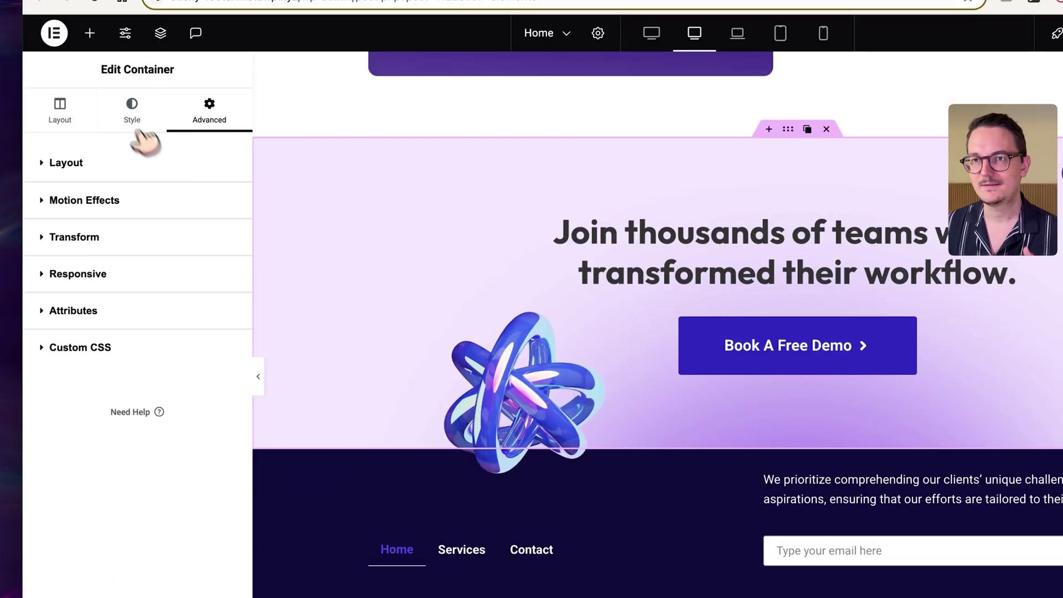
pyautogui.click(107, 136)
pyautogui.scroll(-5, 103, 310)
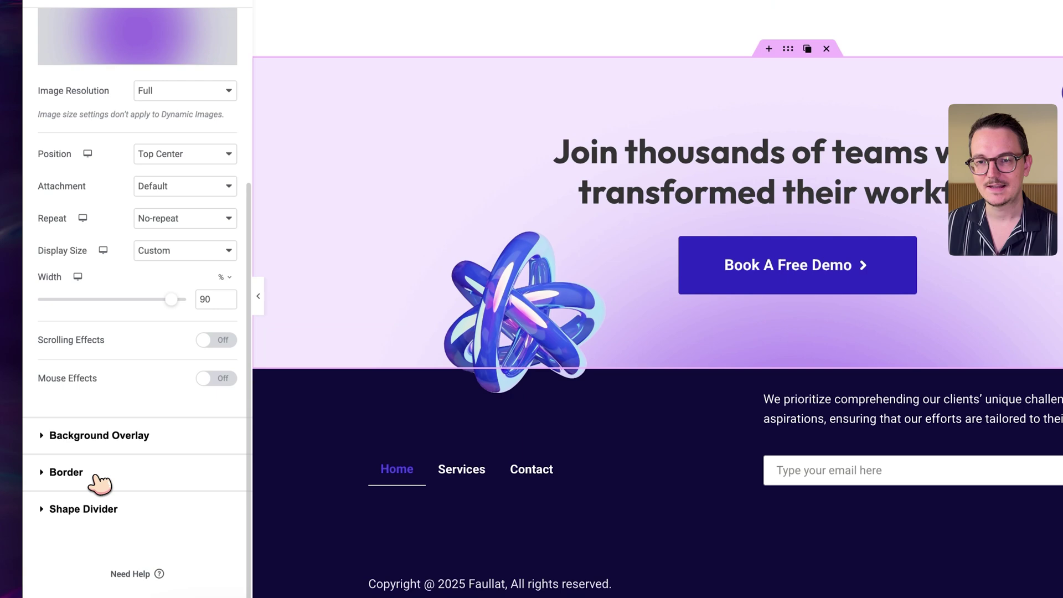
pyautogui.click(103, 552)
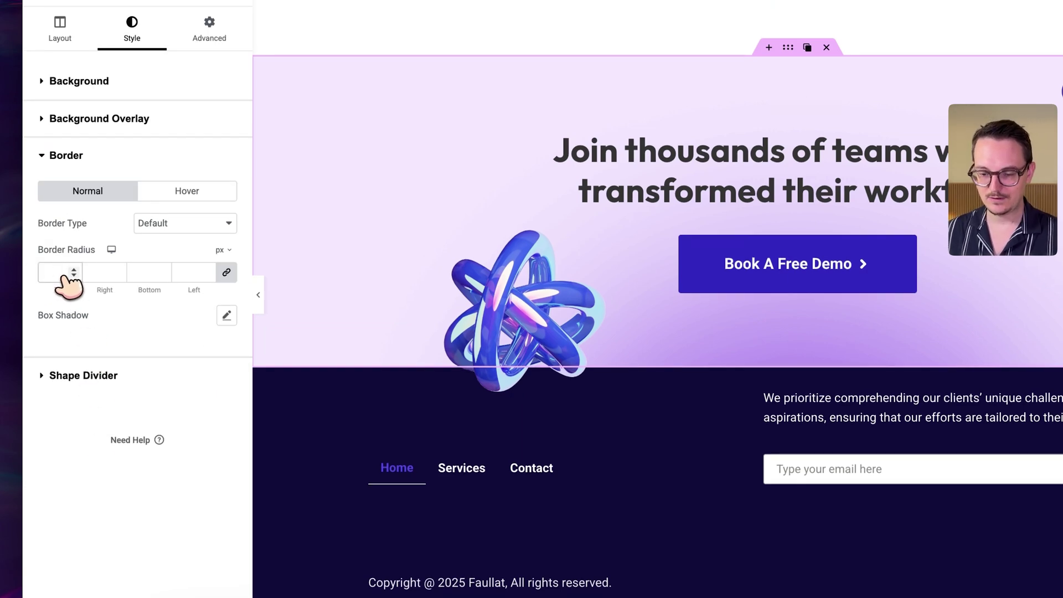
pyautogui.write('24')
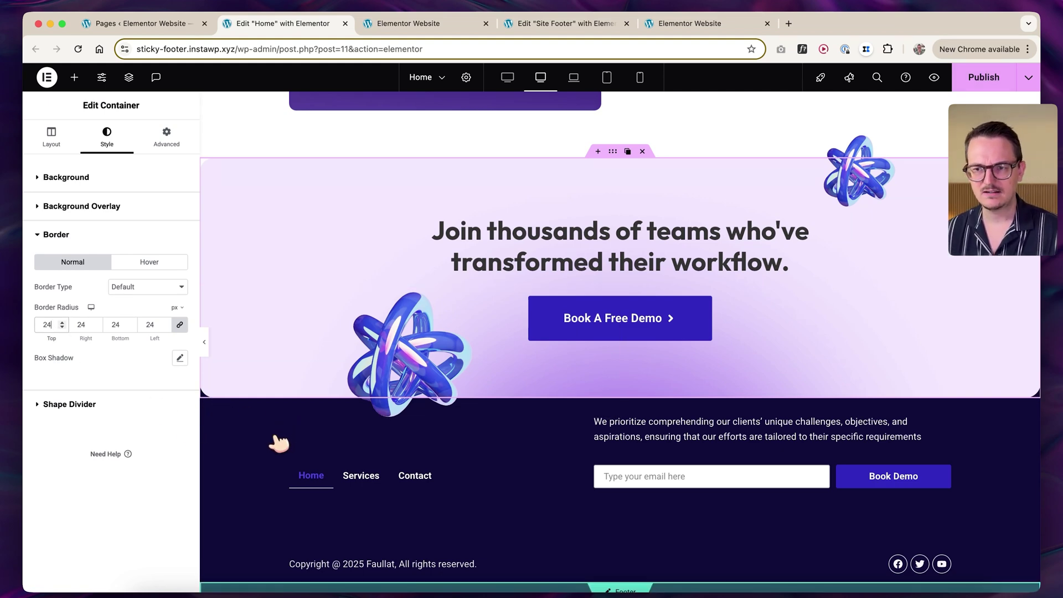
# Scroll the page preview to check the rounded banner sliding over the footer
pyautogui.click(402, 25)
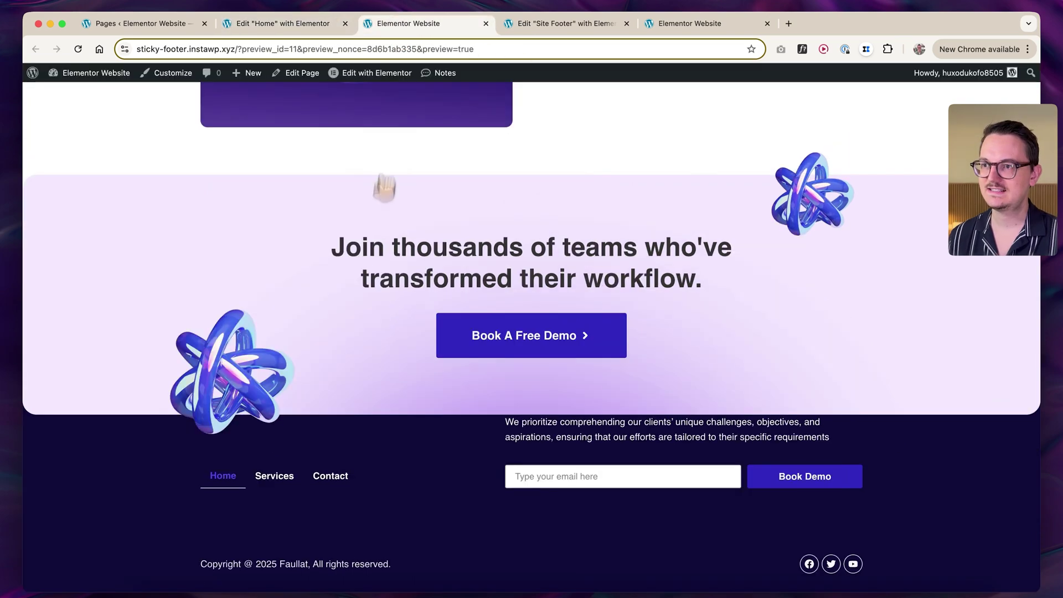
pyautogui.scroll(-5, 432, 379)
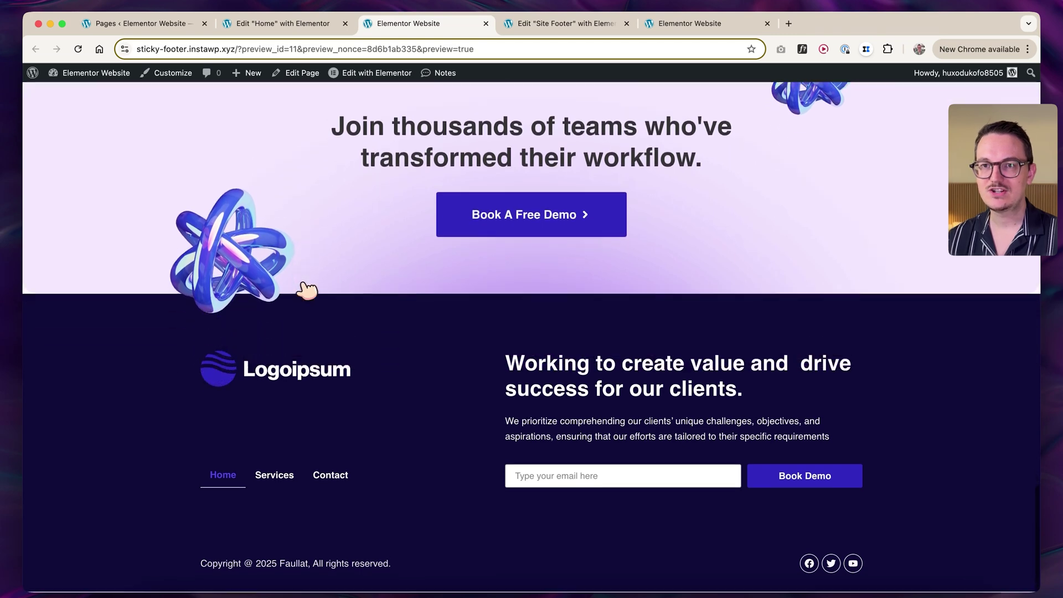
pyautogui.scroll(3, 307, 289)
# Return to the editor and scroll to inspect the 24 px rounded banner above the footer
pyautogui.hotkey('ctrl', 'shift', 'Tab')
pyautogui.scroll(2, 557, 367)
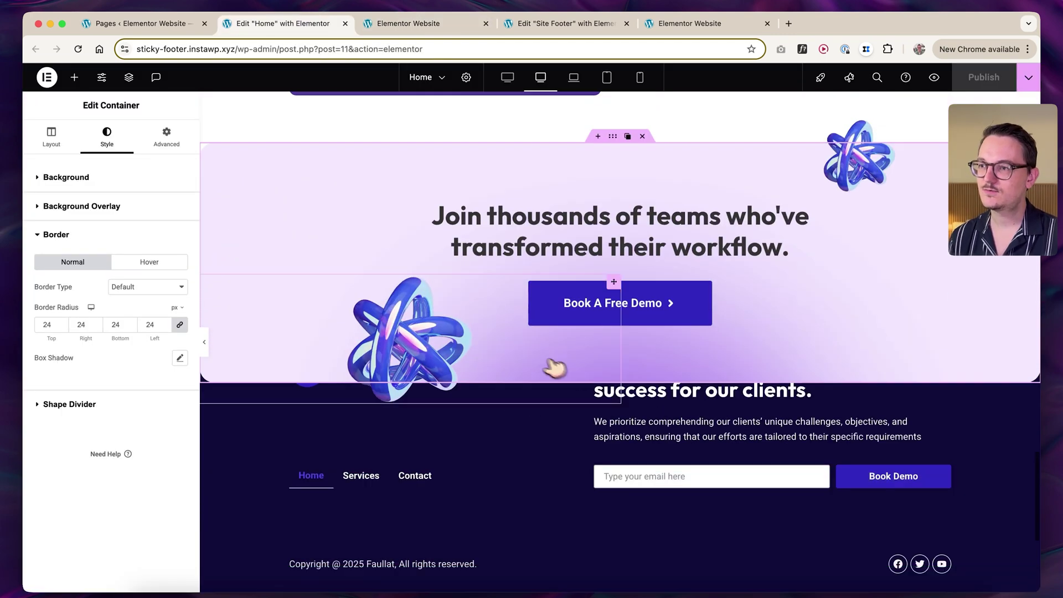
pyautogui.scroll(-3, 516, 360)
pyautogui.scroll(4, 532, 368)
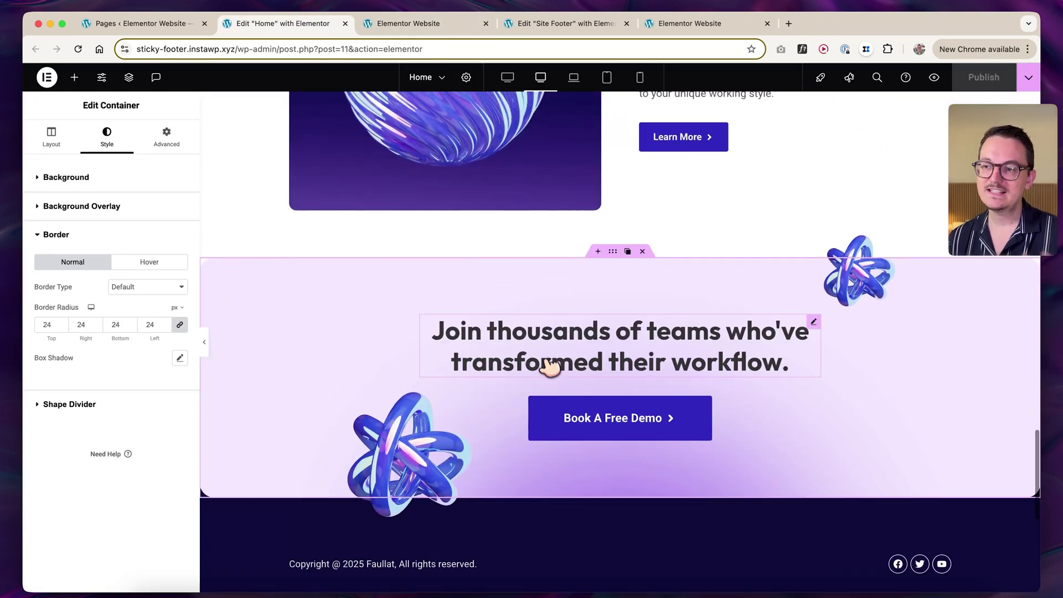
pyautogui.scroll(-2, 545, 354)
pyautogui.scroll(-2, 573, 354)
pyautogui.scroll(2, 608, 382)
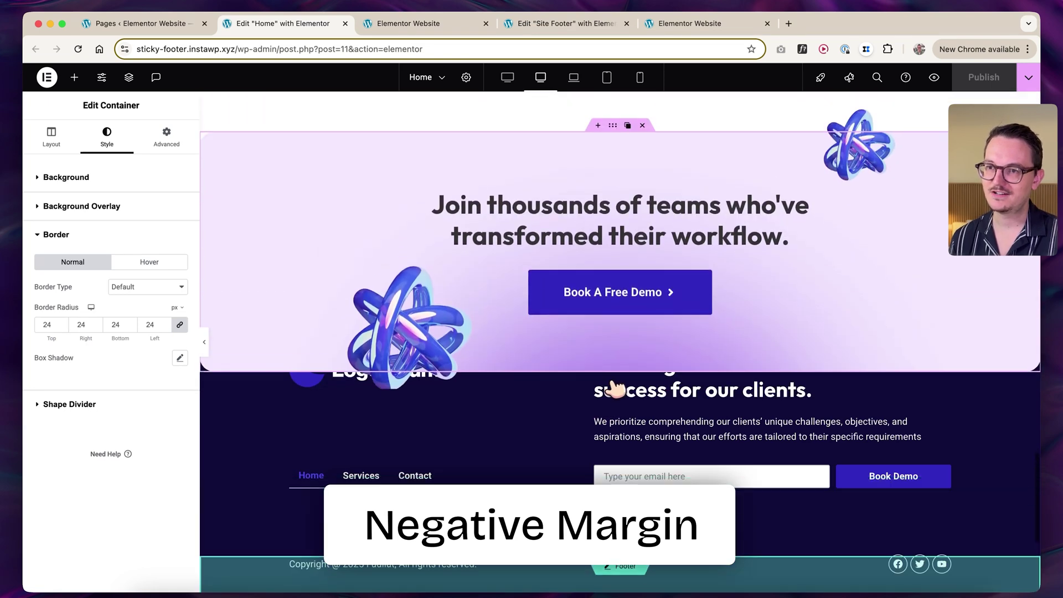
pyautogui.scroll(2, 603, 371)
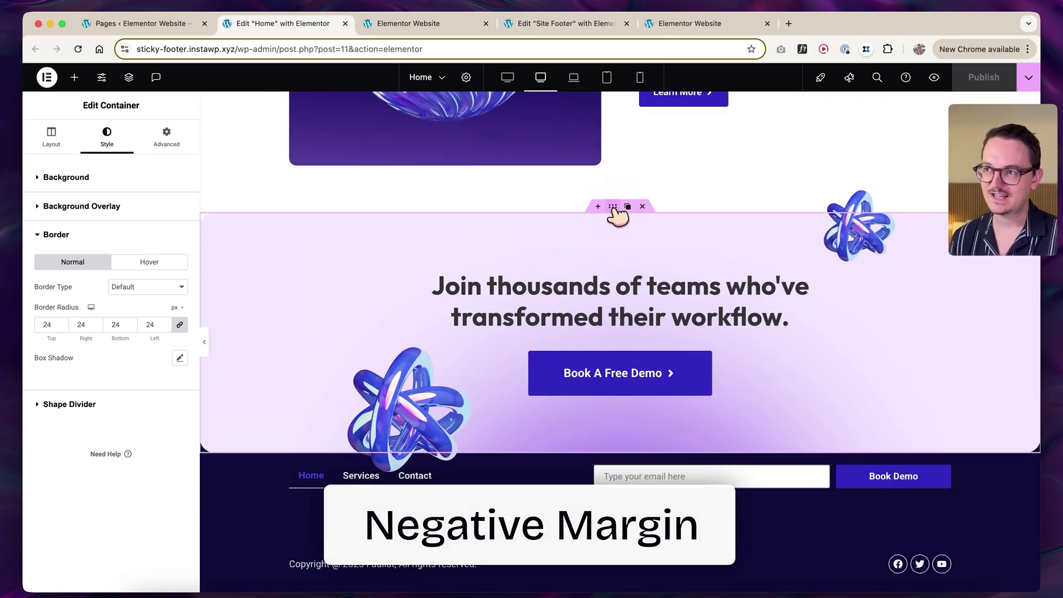
pyautogui.scroll(-3, 282, 244)
pyautogui.scroll(4, 263, 280)
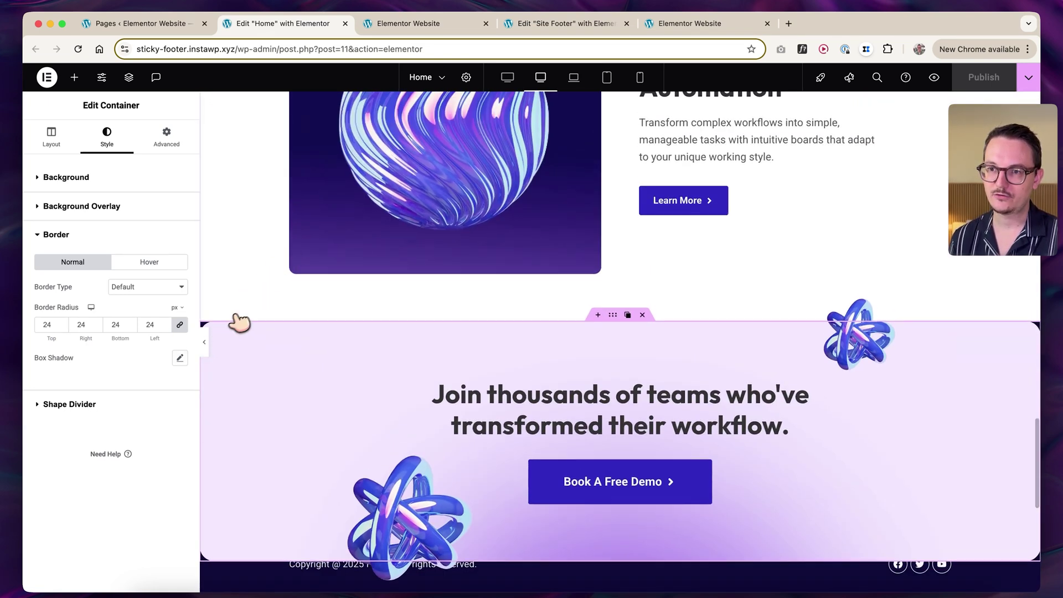
pyautogui.scroll(-2, 239, 321)
pyautogui.scroll(-1, 241, 317)
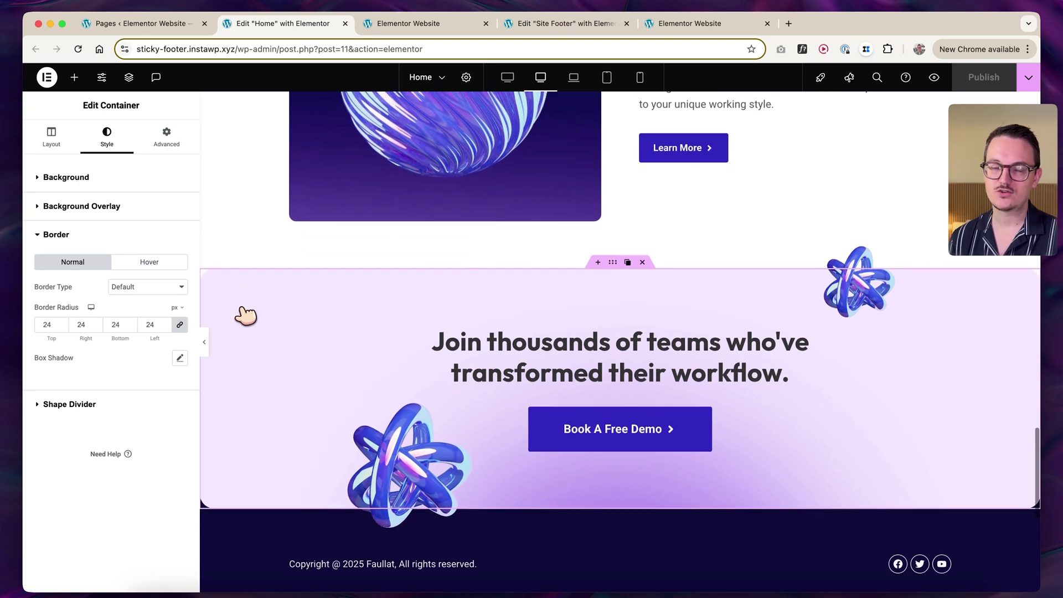
pyautogui.scroll(2, 252, 313)
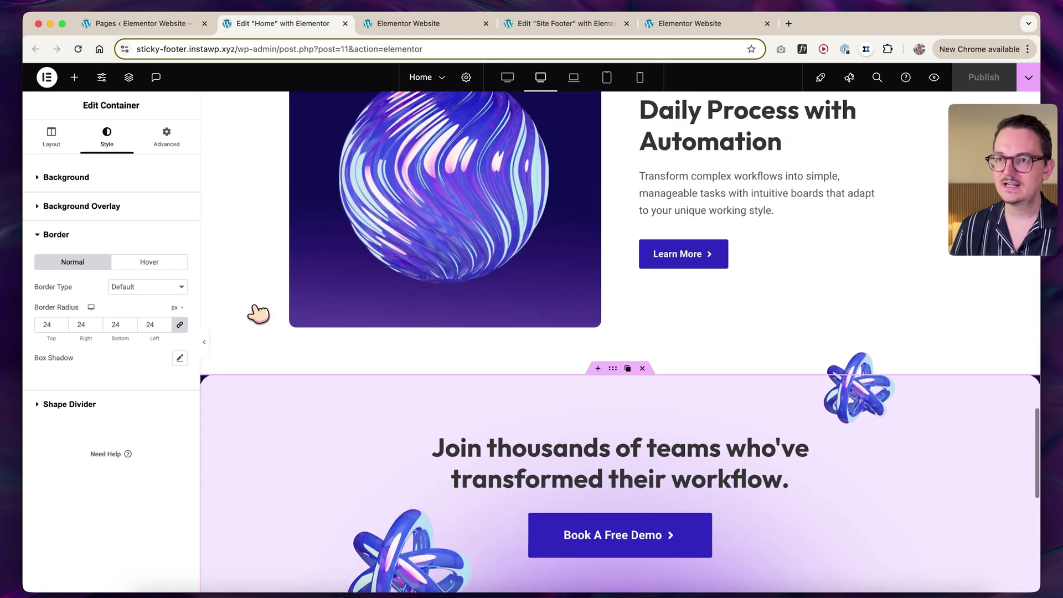
pyautogui.scroll(-3, 249, 260)
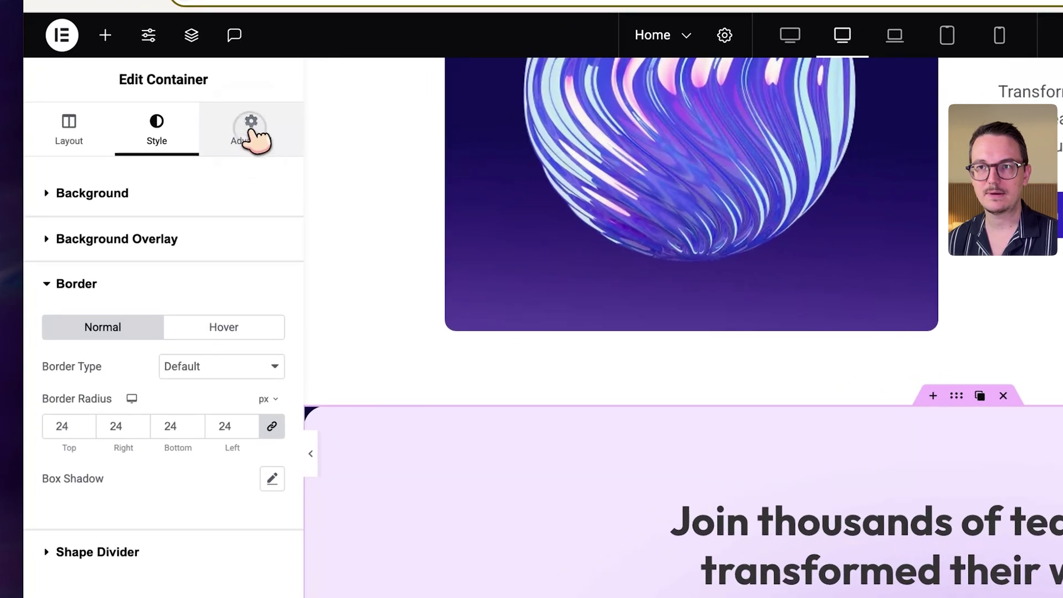
# Unlink the Join thousands margins, set its top margin to -24 px, and deselect to check the overlap
pyautogui.click(232, 132)
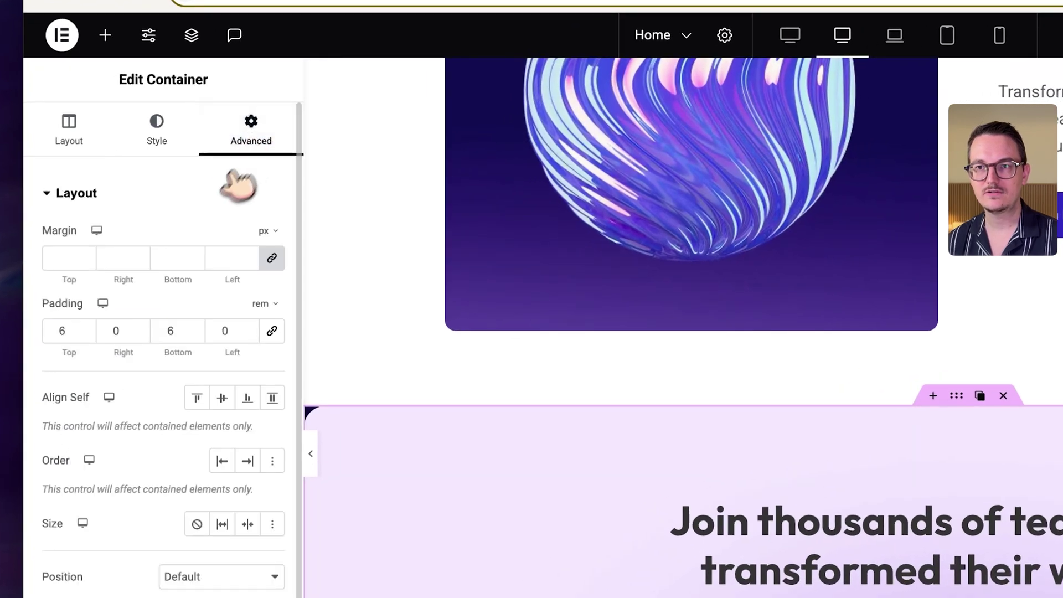
pyautogui.click(272, 259)
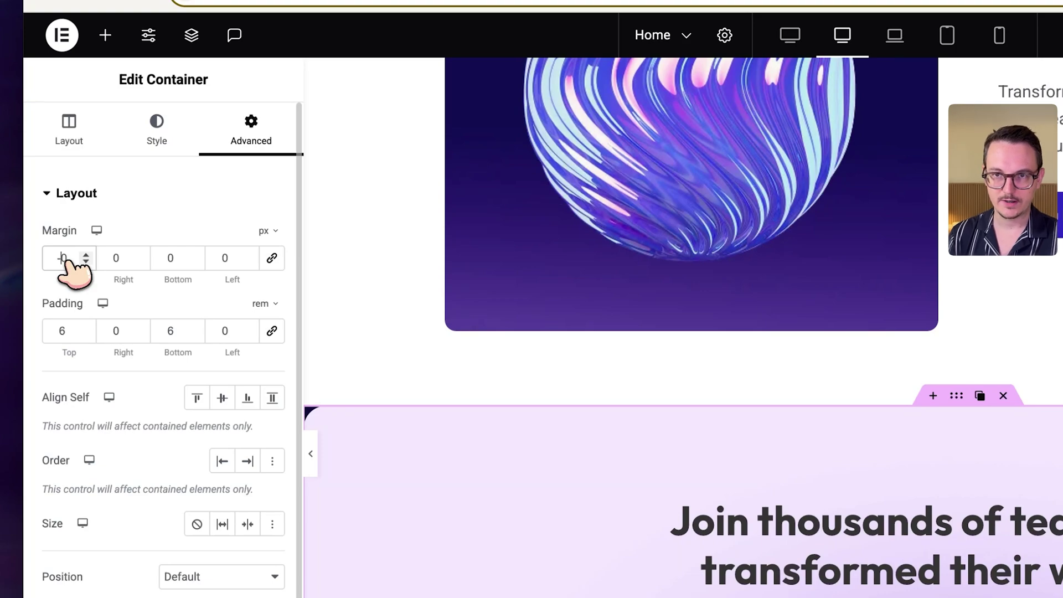
pyautogui.write('24')
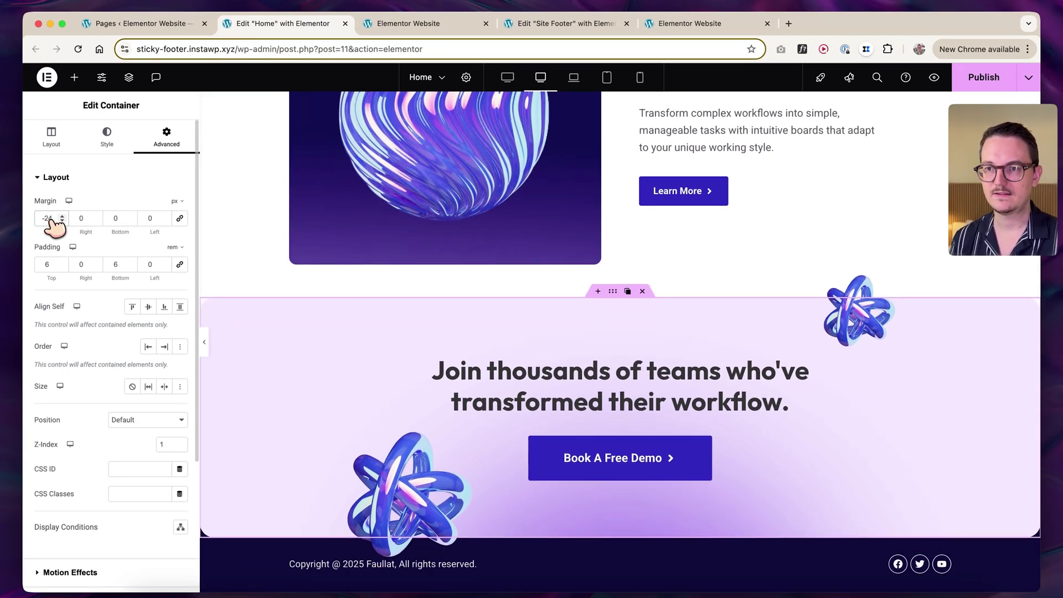
pyautogui.scroll(1, 277, 305)
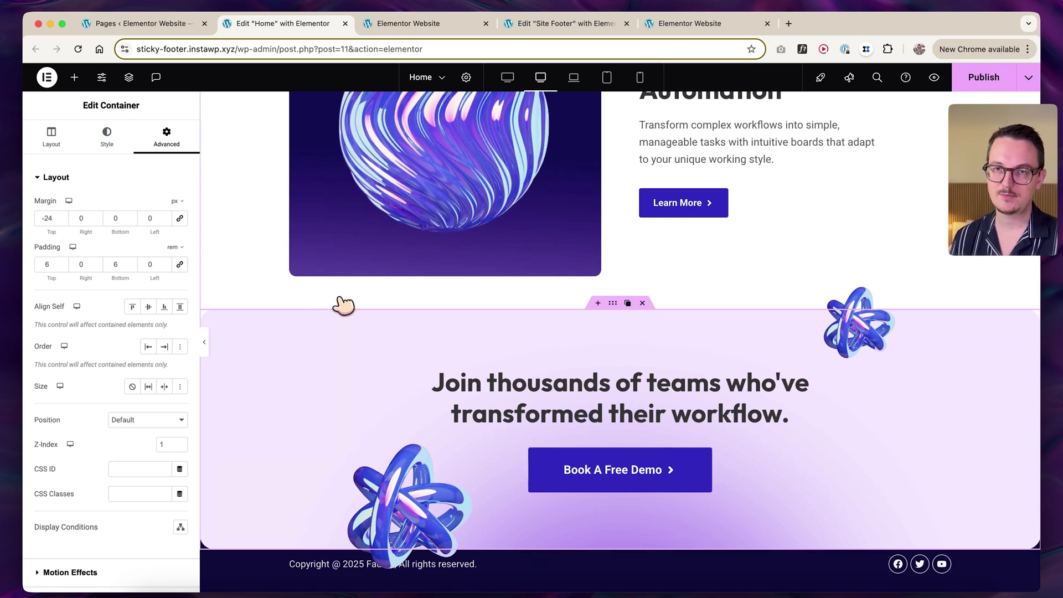
pyautogui.scroll(-1, 340, 303)
pyautogui.click(400, 323)
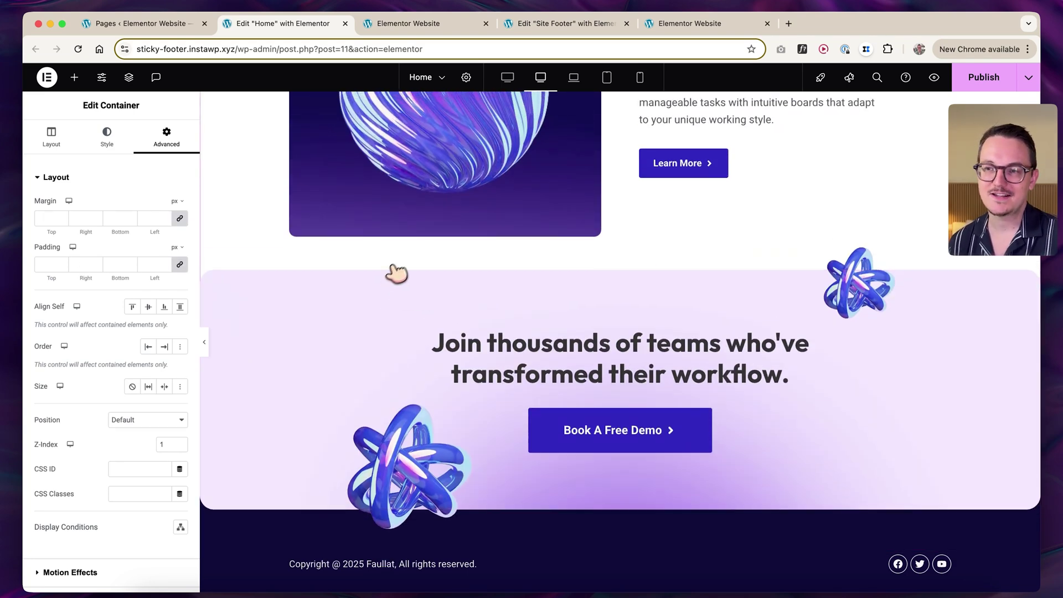
pyautogui.scroll(-1, 405, 253)
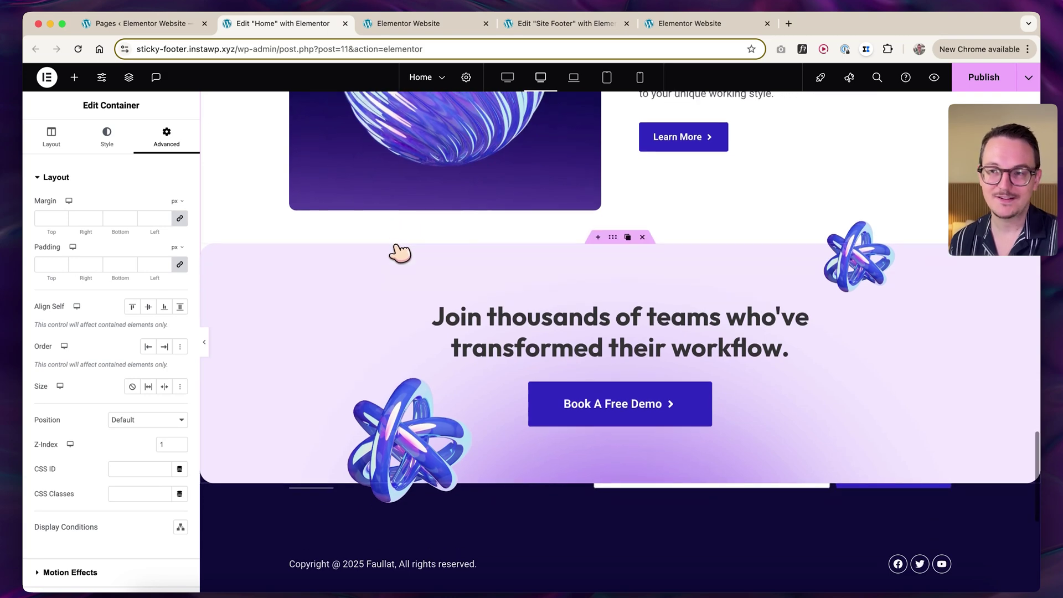
pyautogui.scroll(-1, 400, 252)
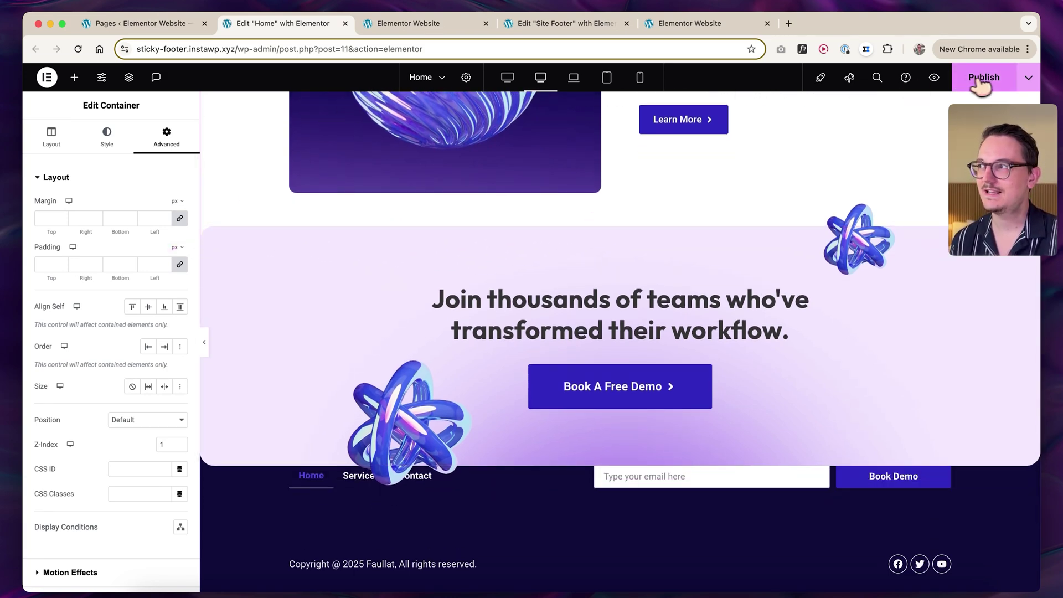
pyautogui.click(435, 28)
pyautogui.scroll(-5, 113, 287)
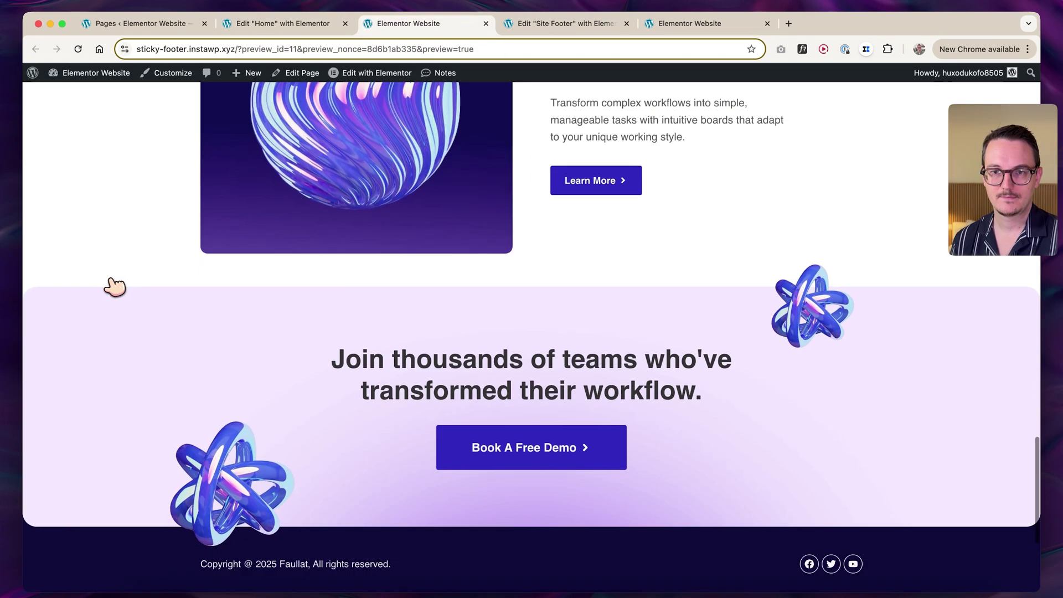
pyautogui.scroll(-5, 114, 286)
pyautogui.scroll(3, 107, 289)
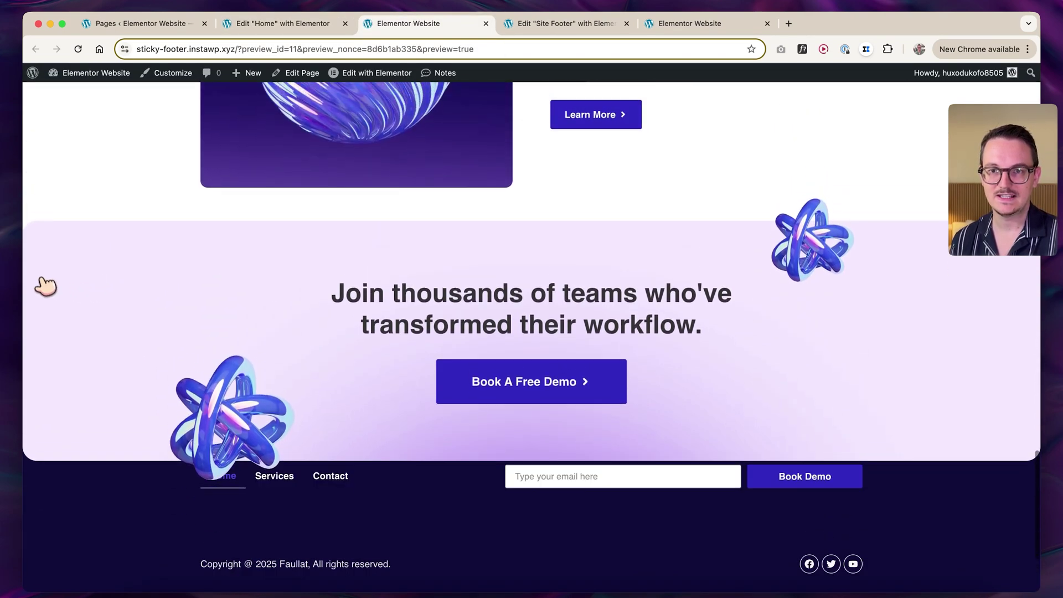
pyautogui.scroll(3, 44, 290)
pyautogui.scroll(-5, 33, 323)
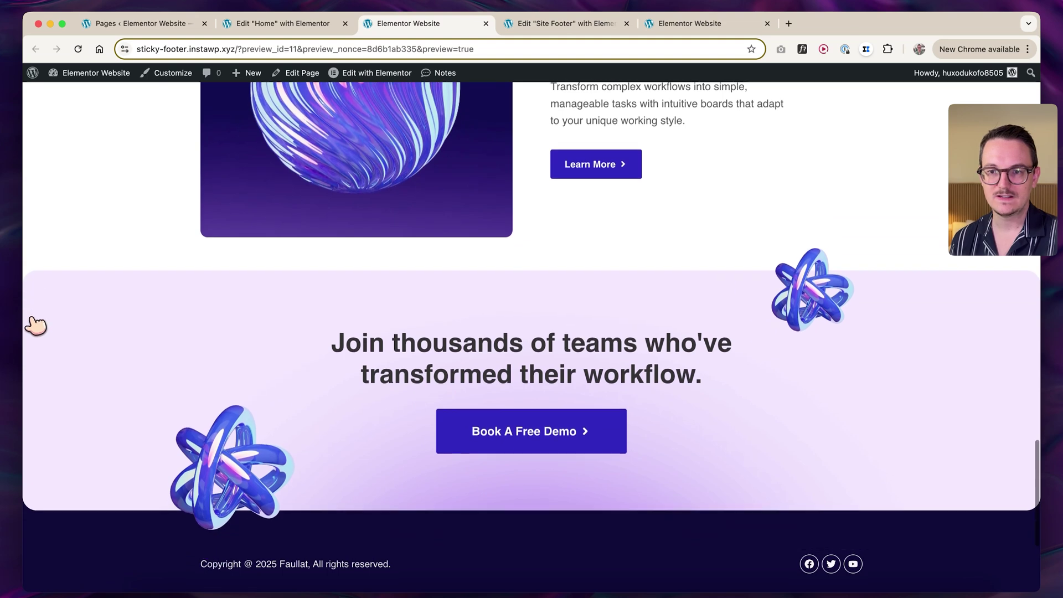
pyautogui.scroll(2, 42, 323)
pyautogui.hotkey('ctrl', 'shift', 'Tab')
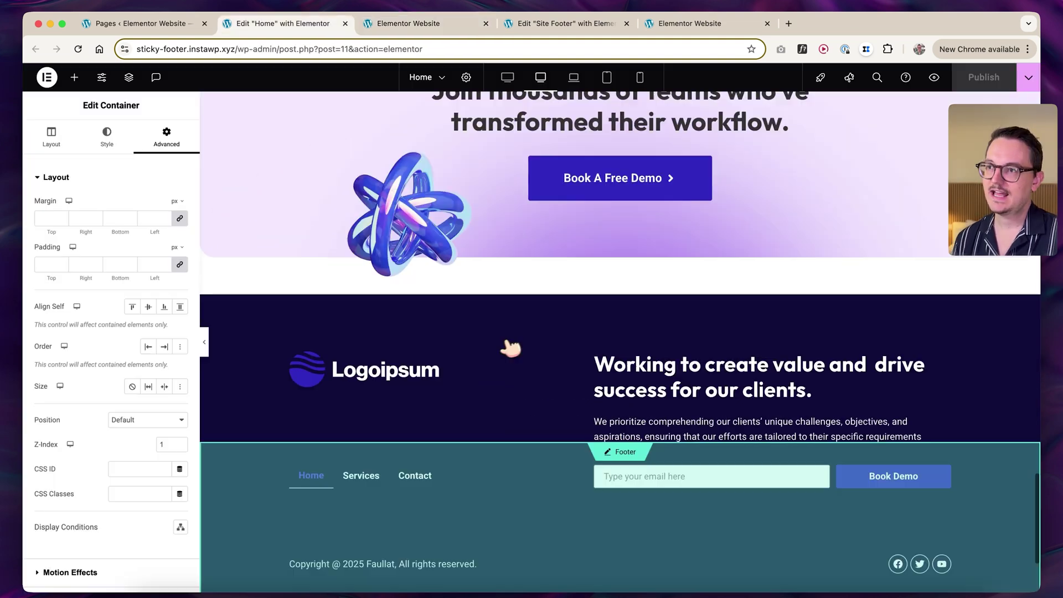
# Open the Site Footer template, unlink its margins, and drag the top margin to a negative value
pyautogui.click(613, 114)
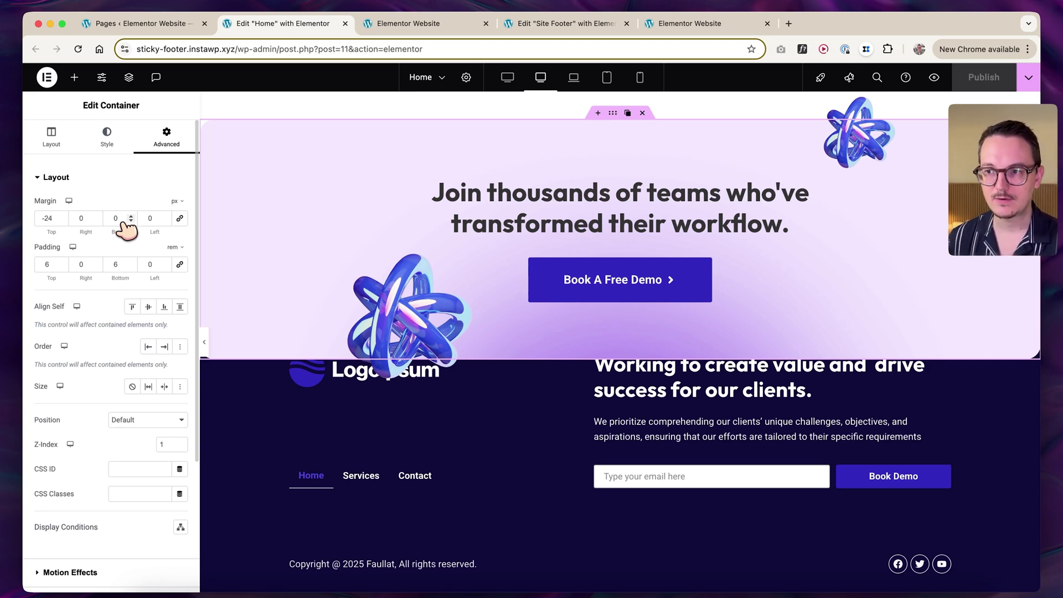
pyautogui.scroll(-5, 557, 253)
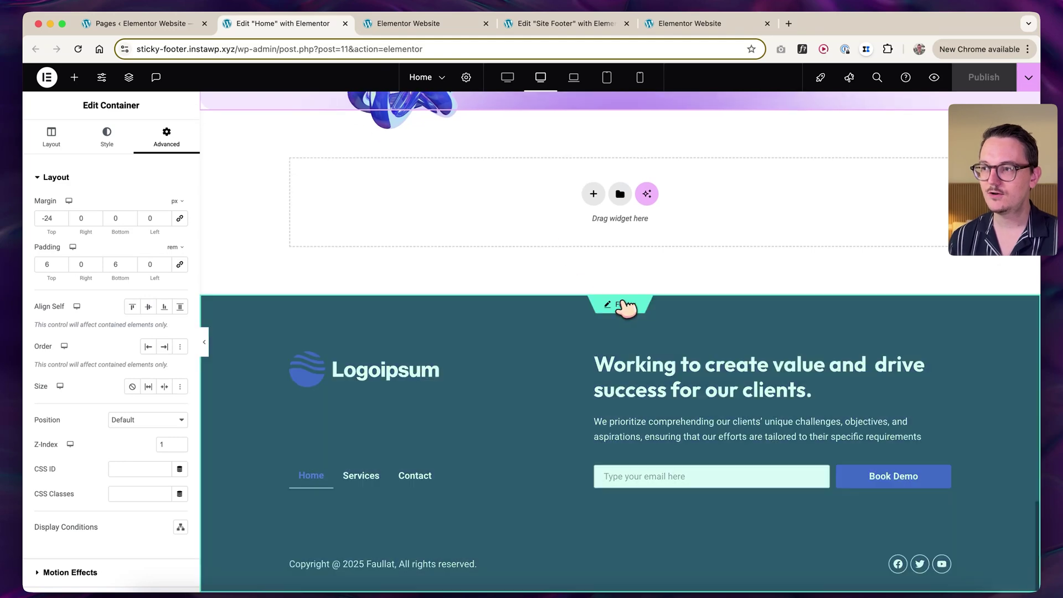
pyautogui.click(626, 304)
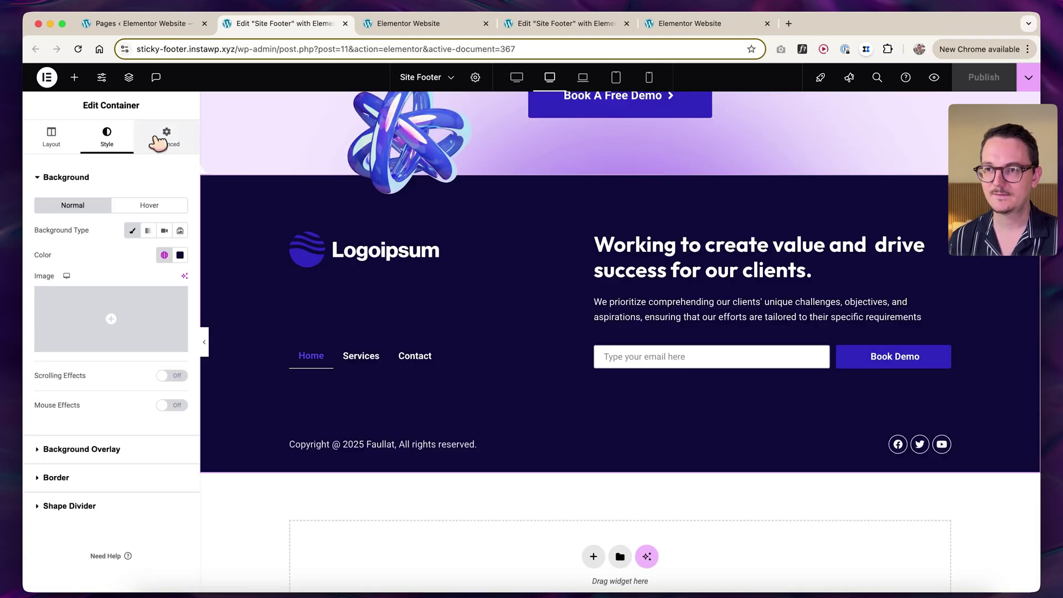
pyautogui.click(166, 135)
pyautogui.scroll(2, 420, 289)
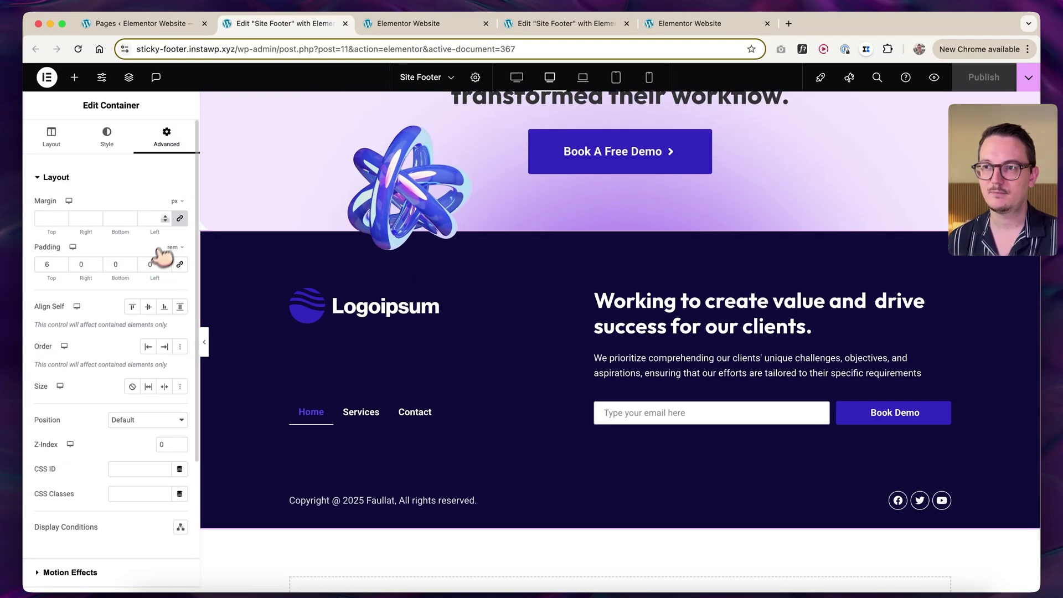
pyautogui.click(179, 219)
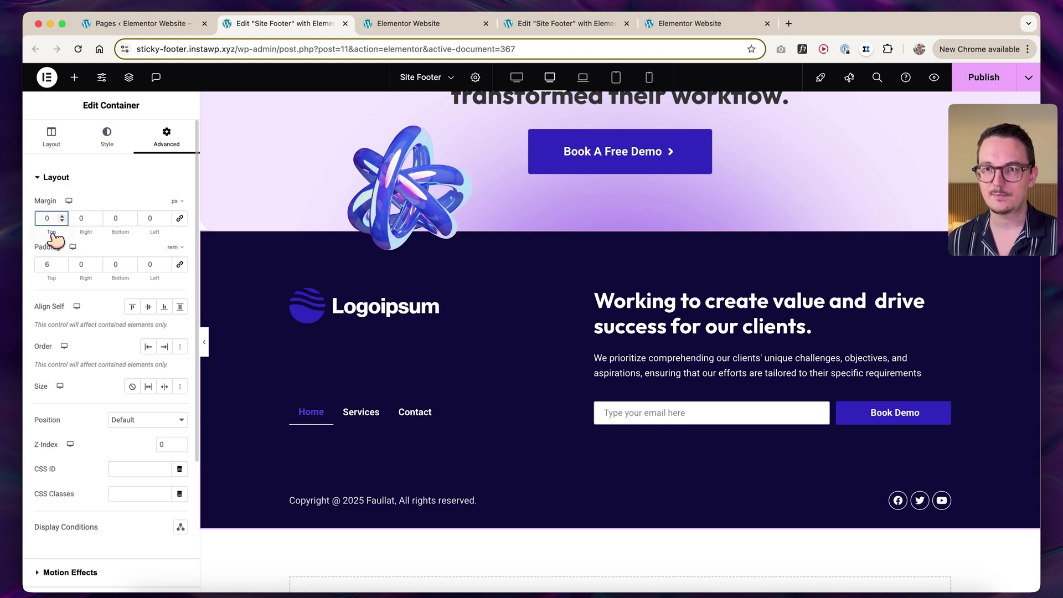
pyautogui.moveTo(56, 239); pyautogui.dragTo(40, 241)
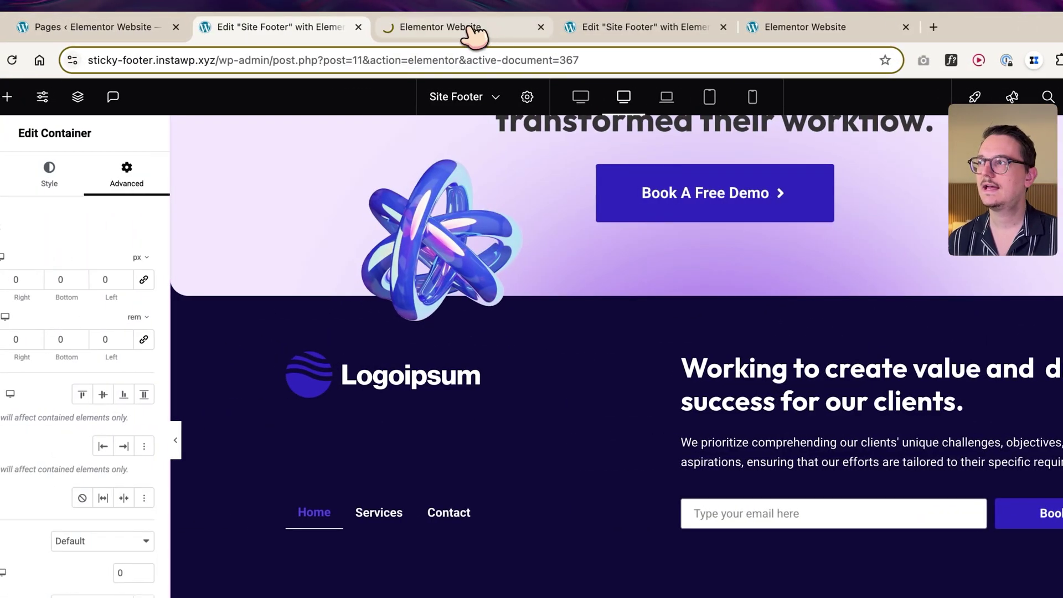
# Check in the live preview that the dark footer sits flush beneath the rounded Join thousands banner
pyautogui.click(473, 34)
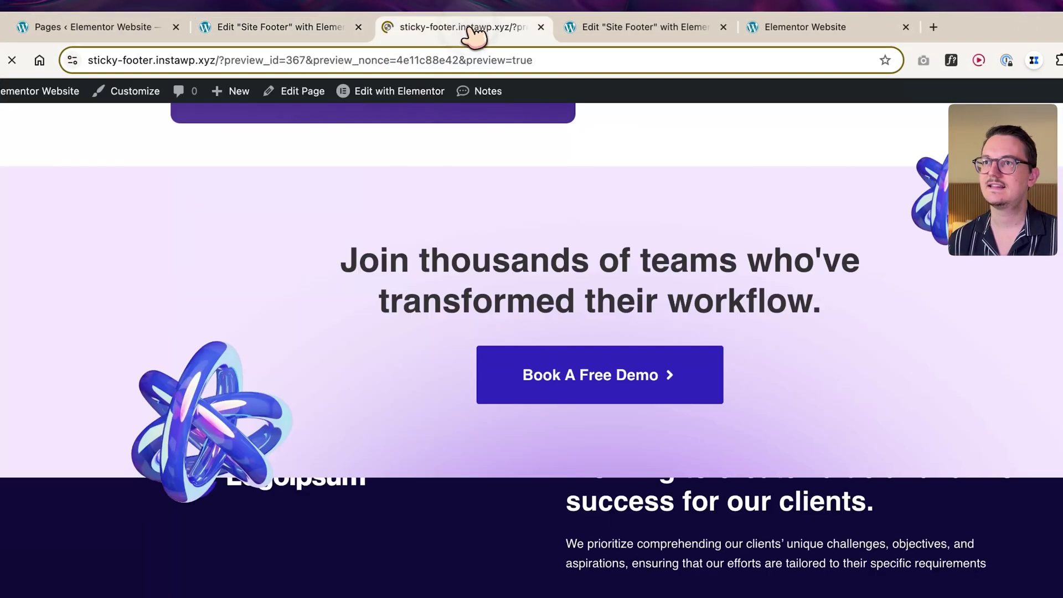
pyautogui.scroll(-20, 667, 280)
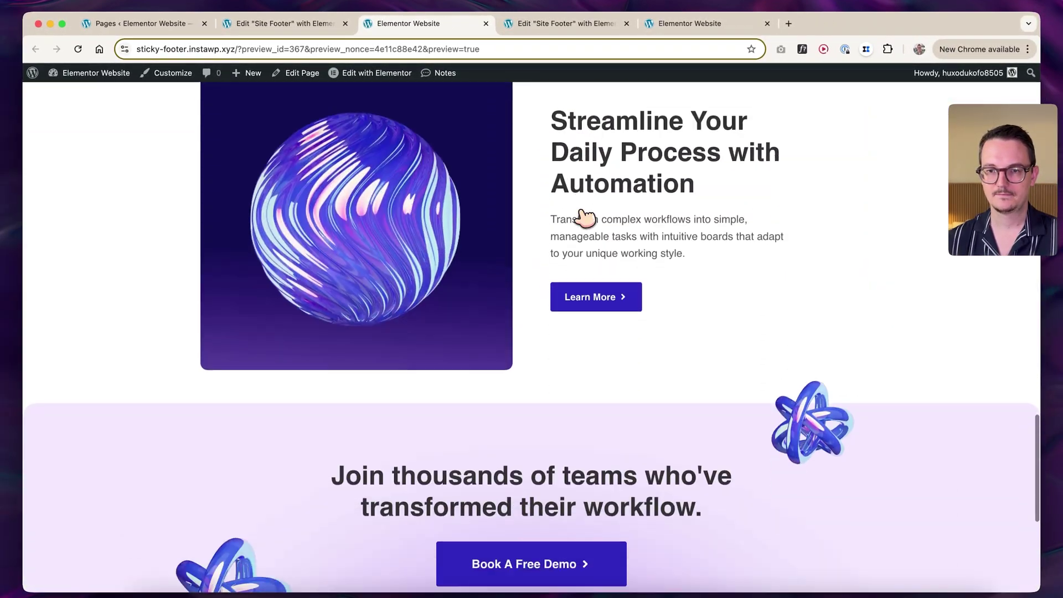
pyautogui.scroll(-6, 585, 217)
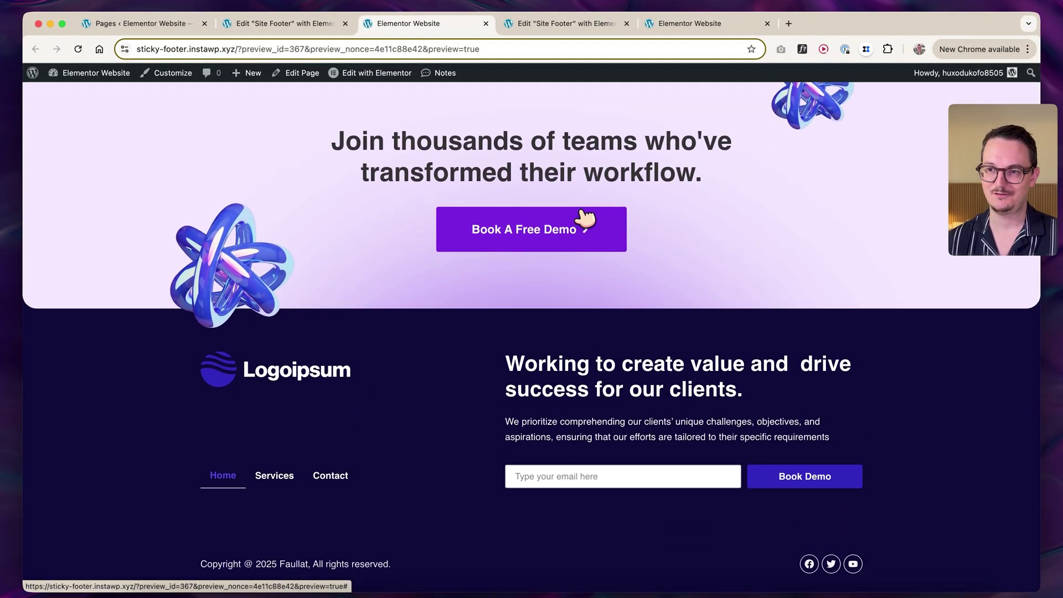
pyautogui.scroll(3, 584, 218)
pyautogui.scroll(-3, 356, 387)
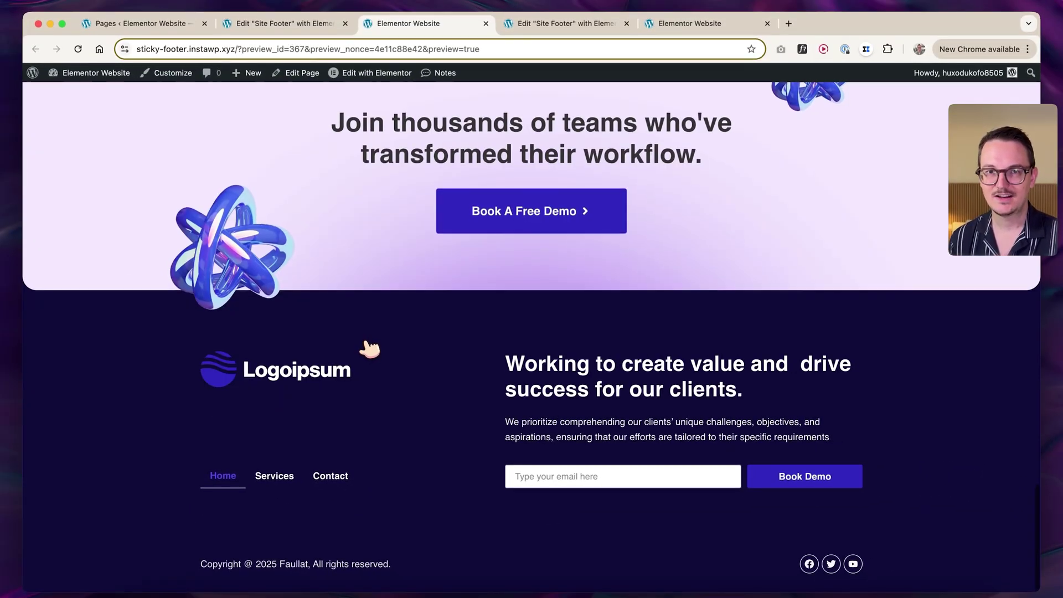
pyautogui.scroll(5, 370, 349)
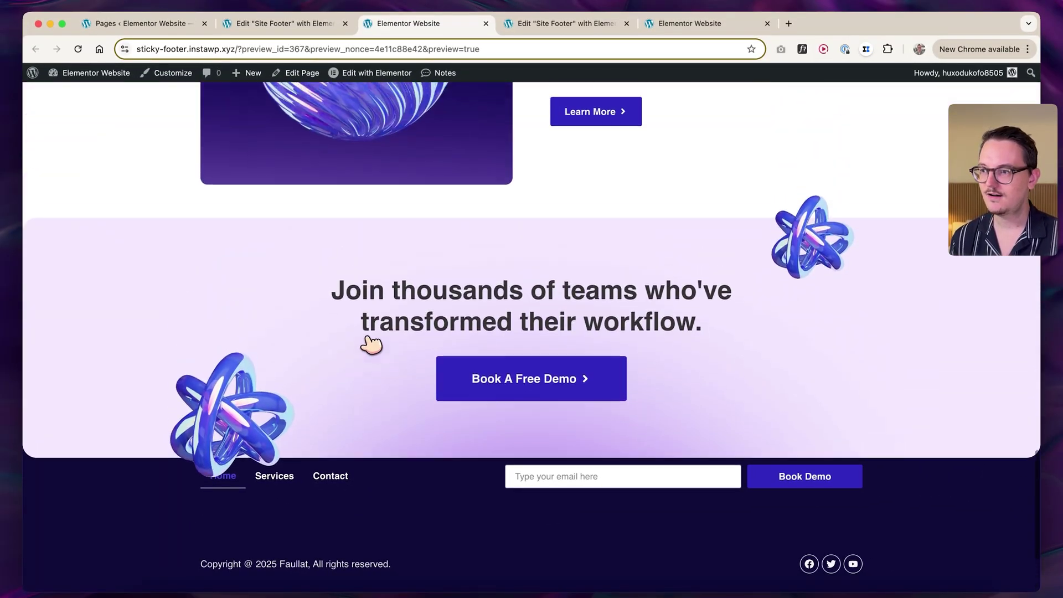
pyautogui.scroll(-4, 369, 342)
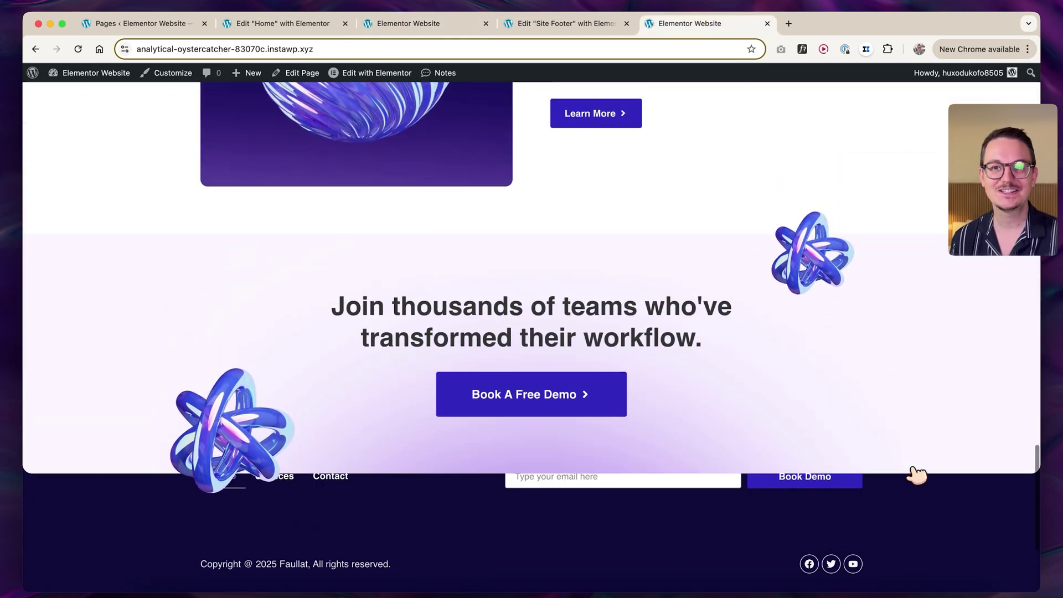
pyautogui.scroll(2, 916, 474)
pyautogui.scroll(-5, 916, 474)
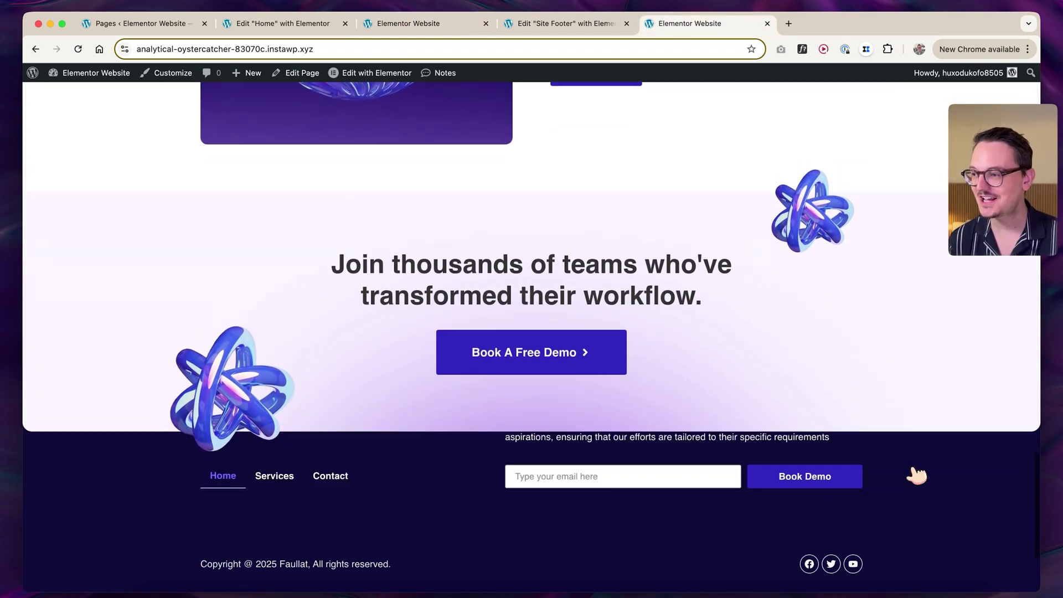
pyautogui.scroll(2, 916, 474)
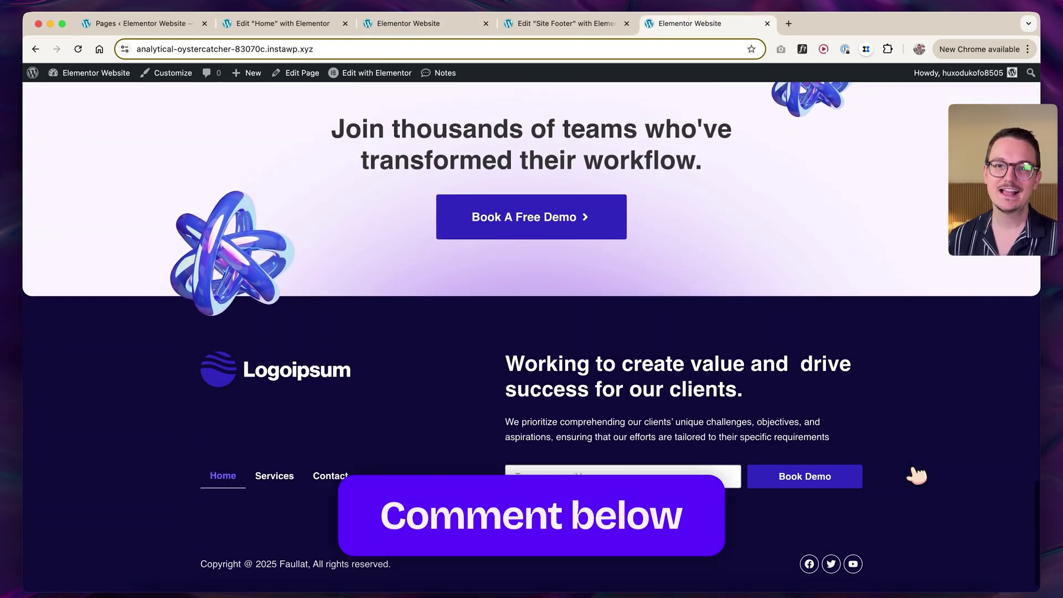
pyautogui.scroll(2, 916, 474)
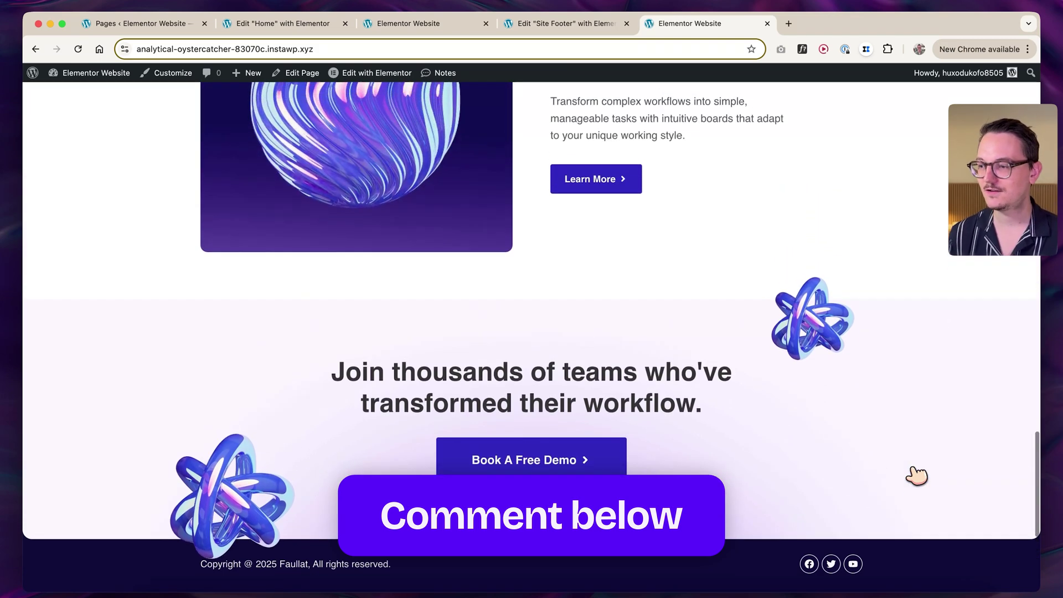
pyautogui.scroll(-1, 916, 474)
pyautogui.scroll(5, 916, 475)
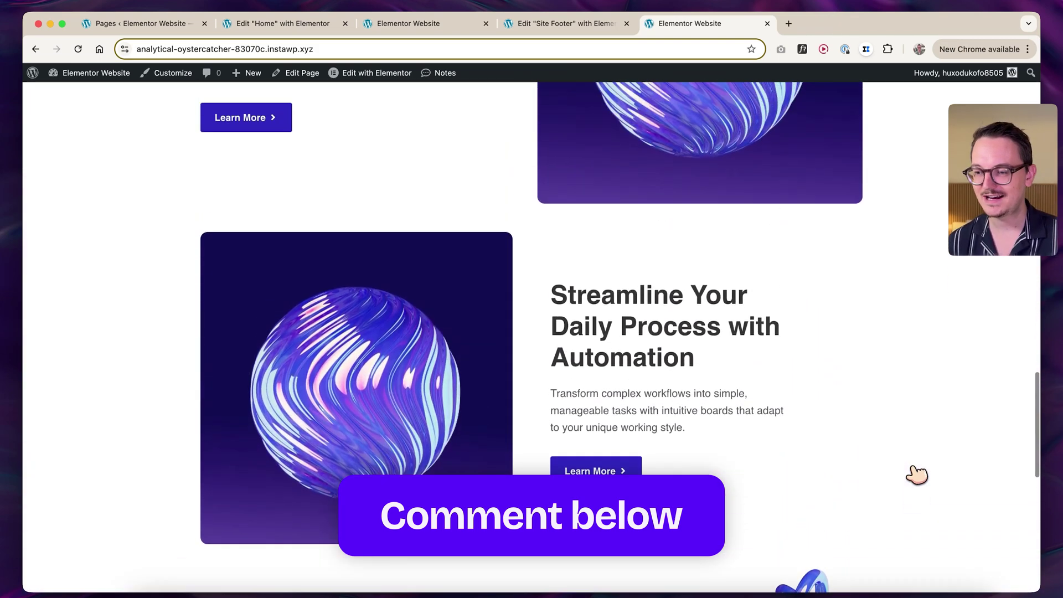